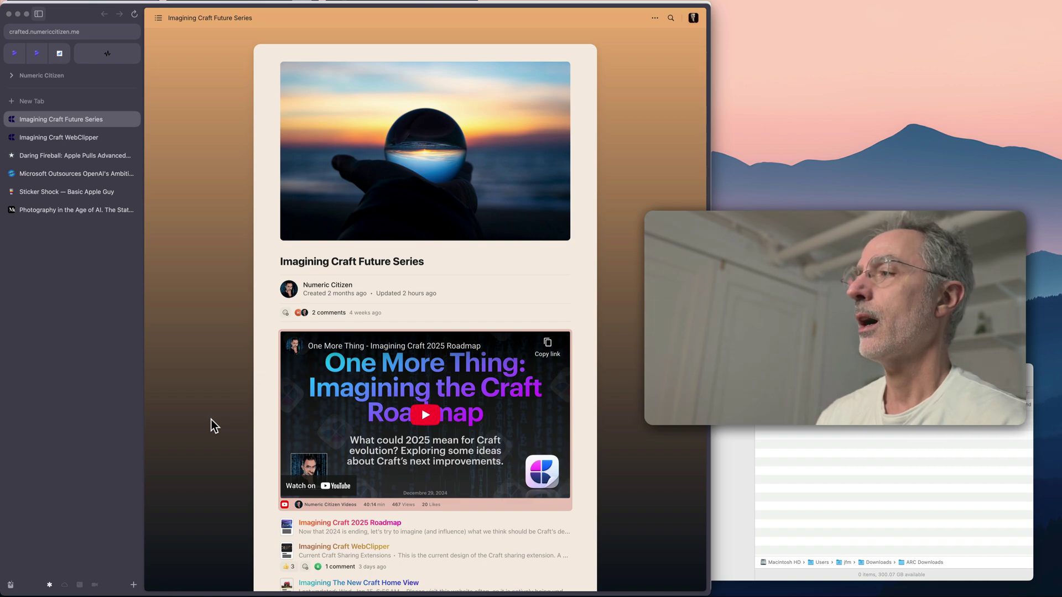
Open the Imagining Craft WebClipper article from the series page.
{"action": "scroll", "coordinate": [208, 421], "scroll_direction": "down", "scroll_amount": 5}
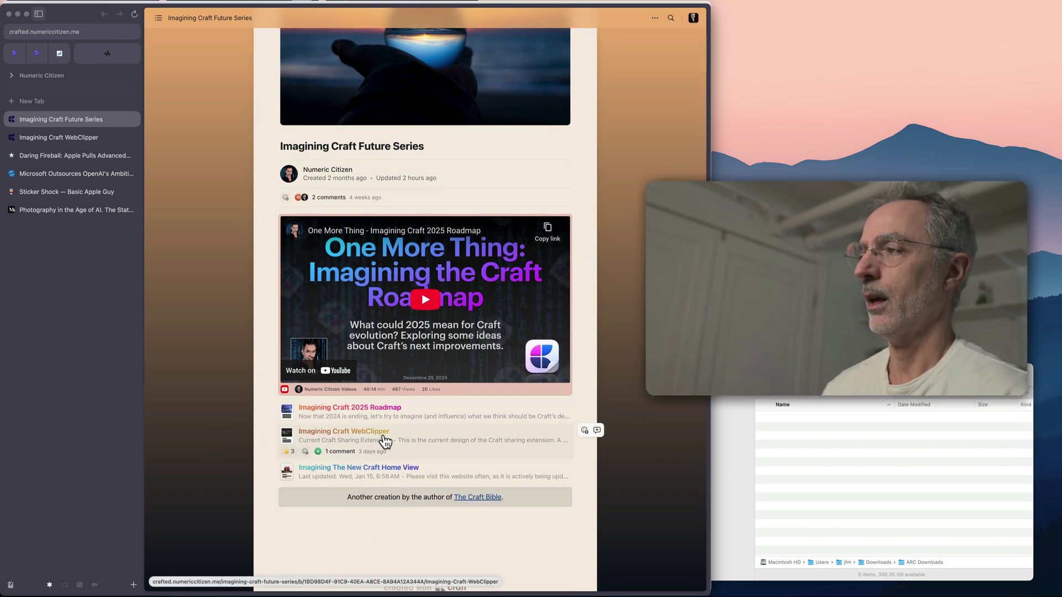
{"action": "scroll", "coordinate": [417, 442], "scroll_direction": "down", "scroll_amount": 2}
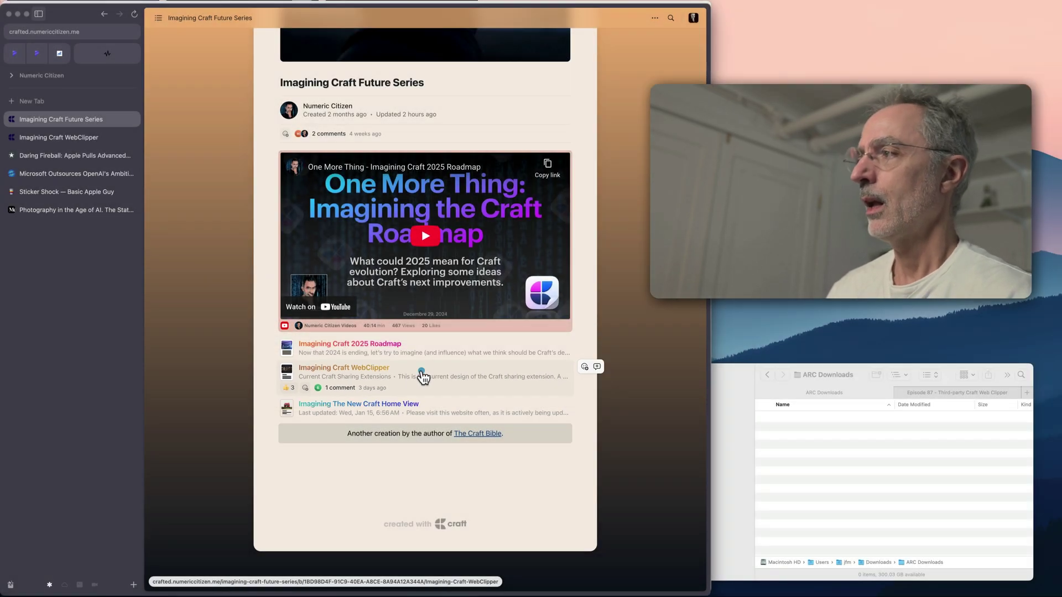
{"action": "left_click", "coordinate": [422, 375]}
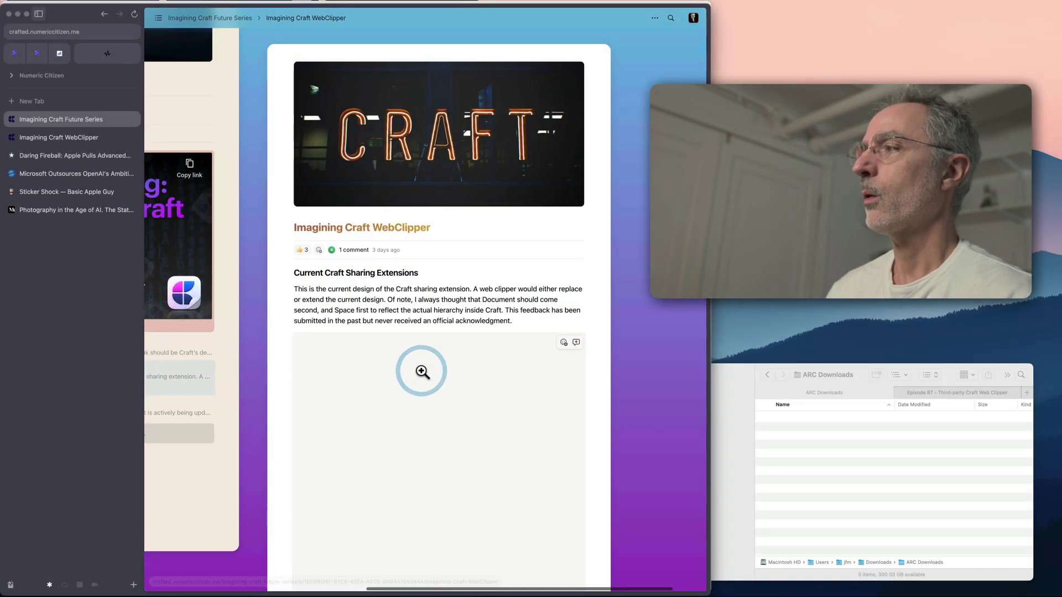
{"action": "left_click", "coordinate": [94, 139]}
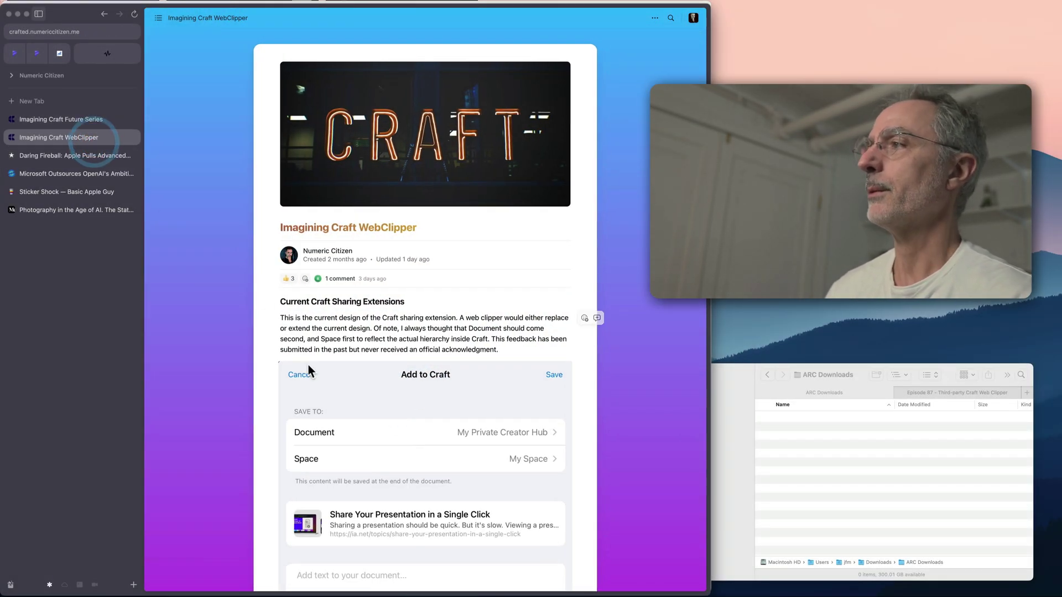
Read down the WebClipper article to its Possible designs section.
{"action": "scroll", "coordinate": [301, 378], "scroll_direction": "down", "scroll_amount": 5}
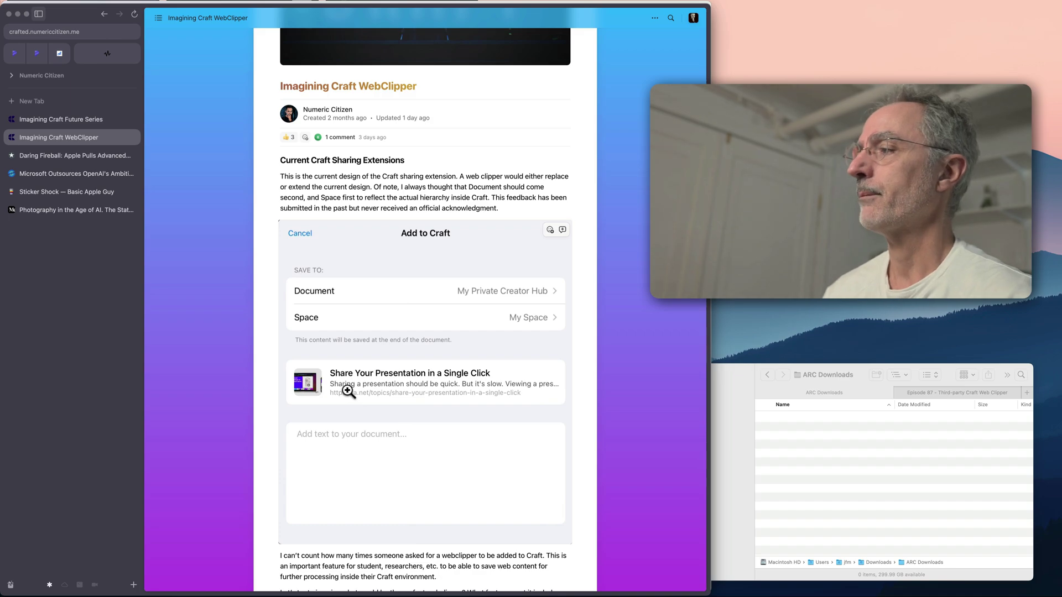
{"action": "scroll", "coordinate": [354, 409], "scroll_direction": "down", "scroll_amount": 10}
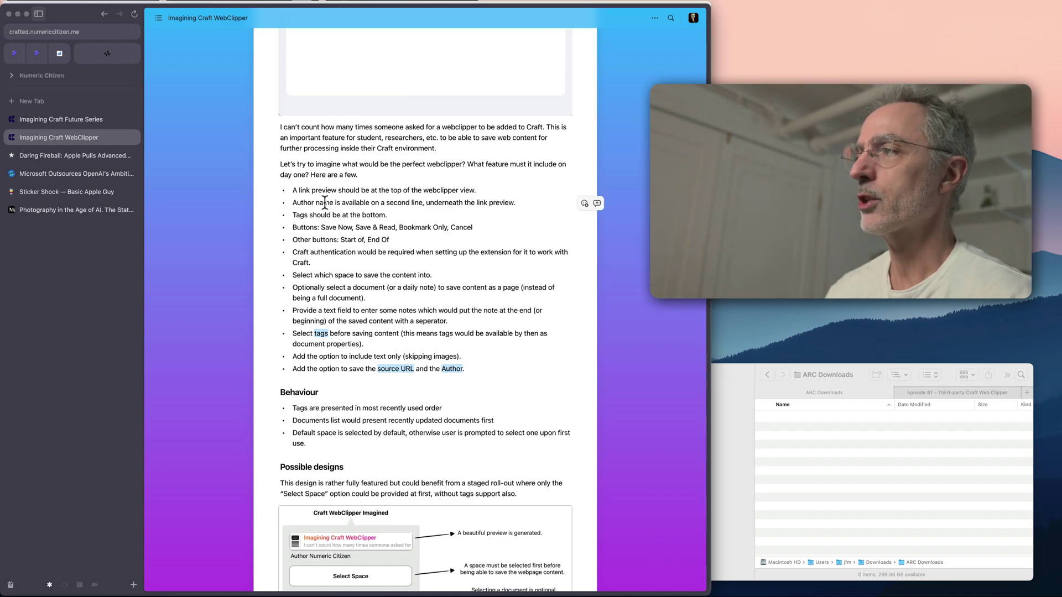
{"action": "scroll", "coordinate": [324, 201], "scroll_direction": "down", "scroll_amount": 5}
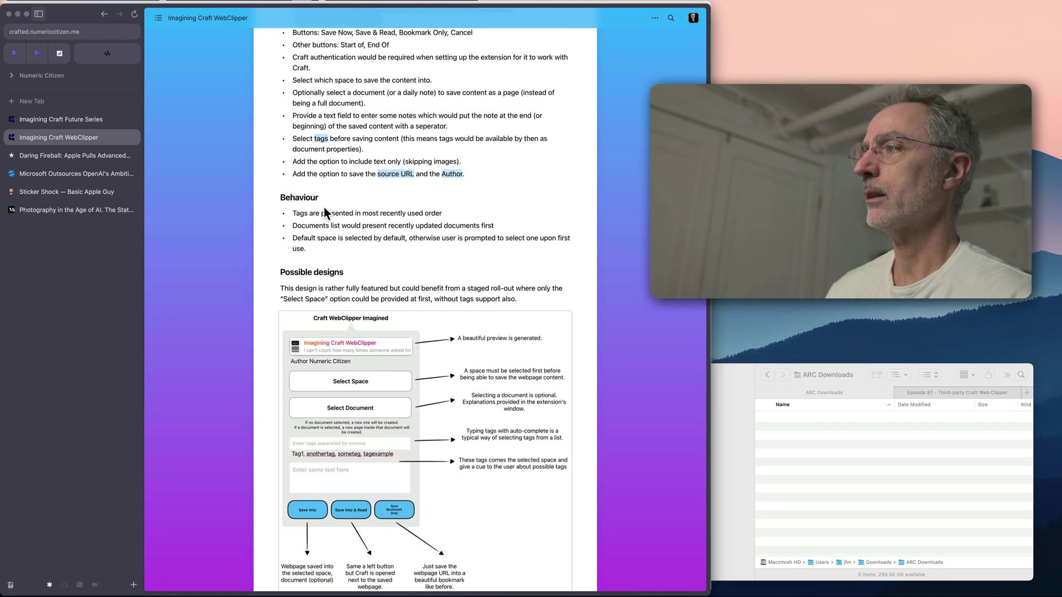
{"action": "scroll", "coordinate": [330, 236], "scroll_direction": "down", "scroll_amount": 5}
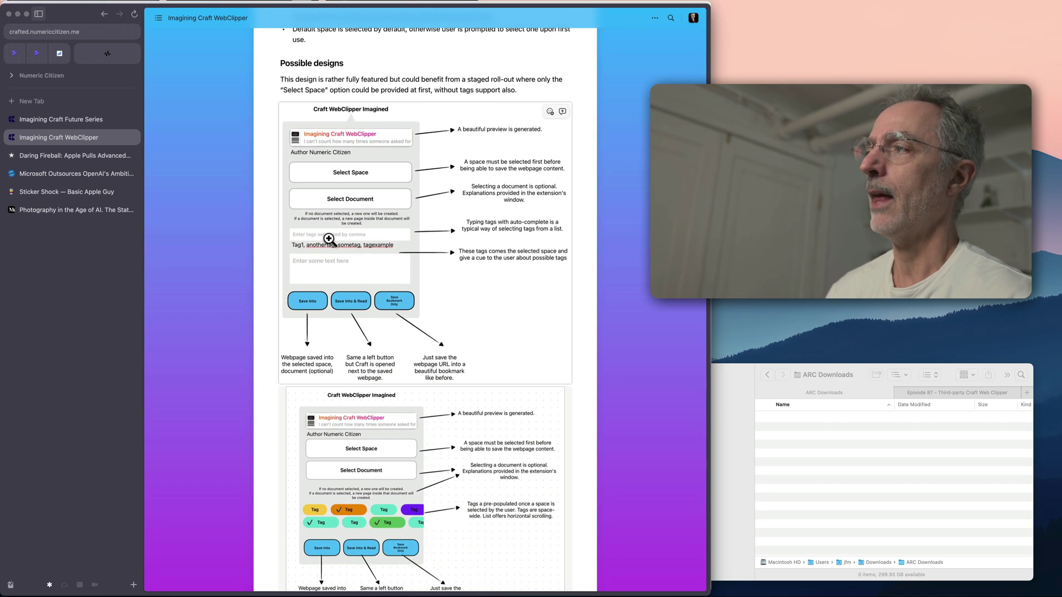
View the three imagined clipper design diagrams enlarged, including the select-tags design.
{"action": "left_click", "coordinate": [345, 220]}
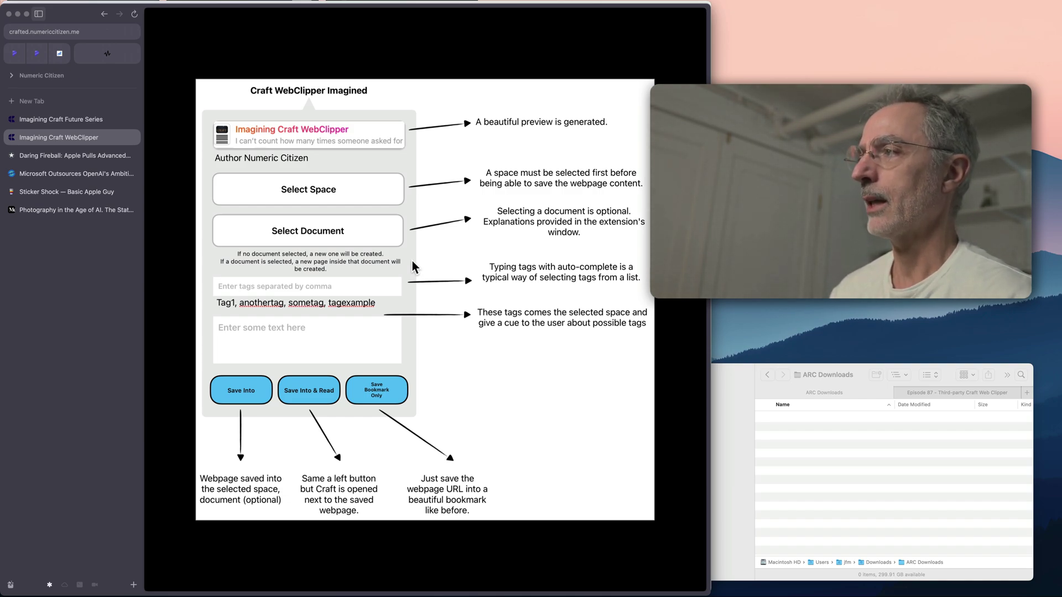
{"action": "left_click", "coordinate": [402, 280]}
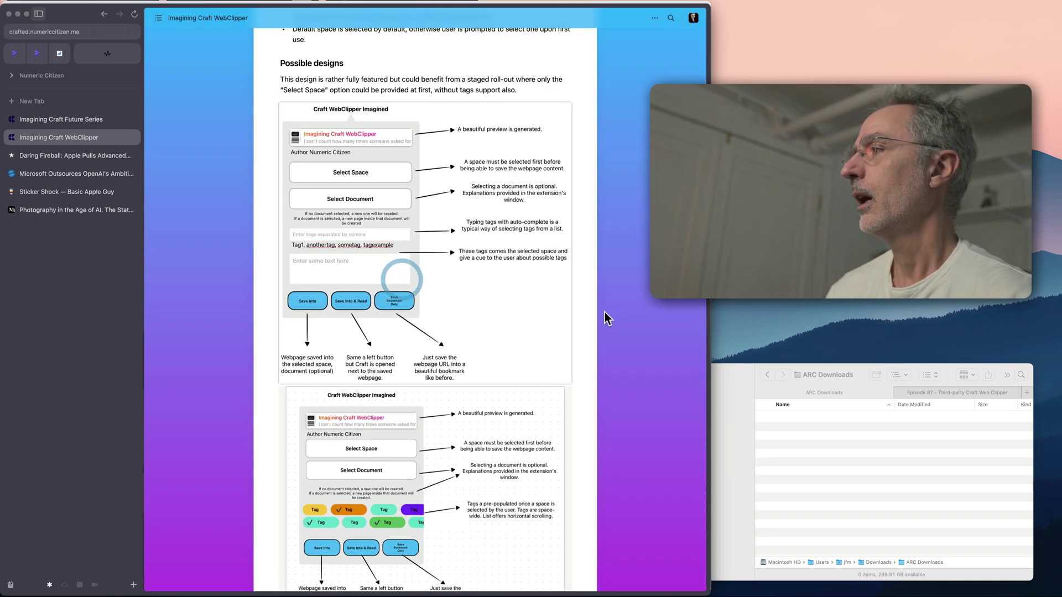
{"action": "scroll", "coordinate": [450, 314], "scroll_direction": "down", "scroll_amount": 5}
{"action": "left_click", "coordinate": [451, 305]}
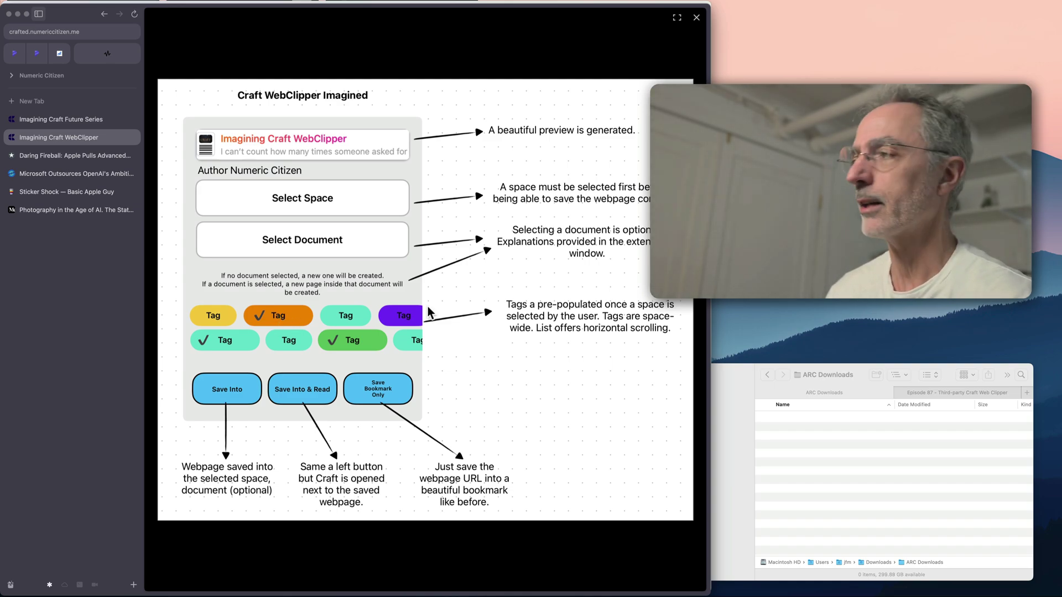
{"action": "left_click", "coordinate": [696, 17]}
{"action": "scroll", "coordinate": [493, 241], "scroll_direction": "down", "scroll_amount": 10}
{"action": "scroll", "coordinate": [495, 243], "scroll_direction": "down", "scroll_amount": 3}
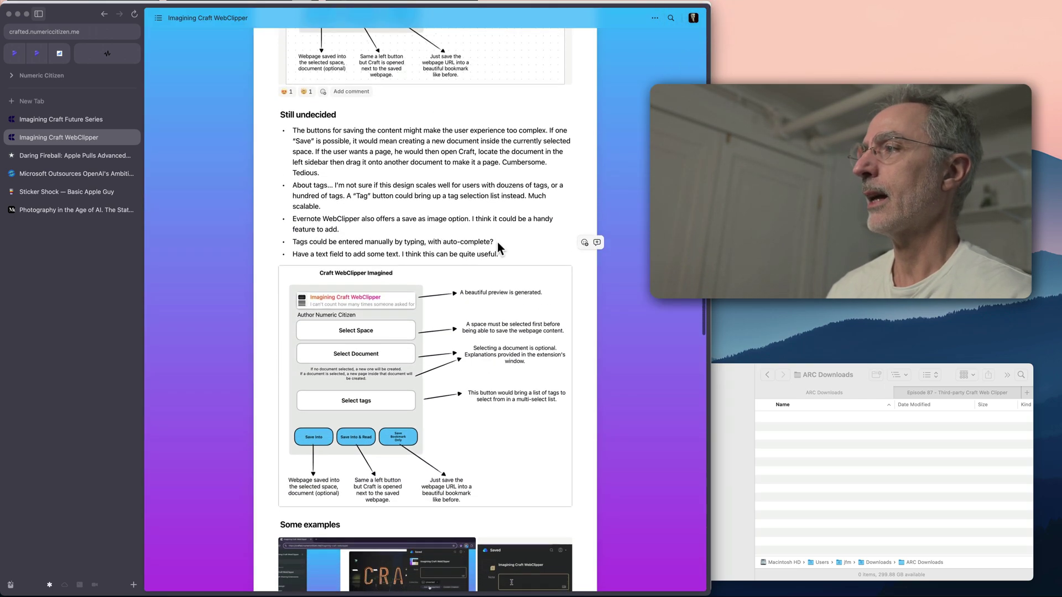
{"action": "left_click", "coordinate": [410, 267]}
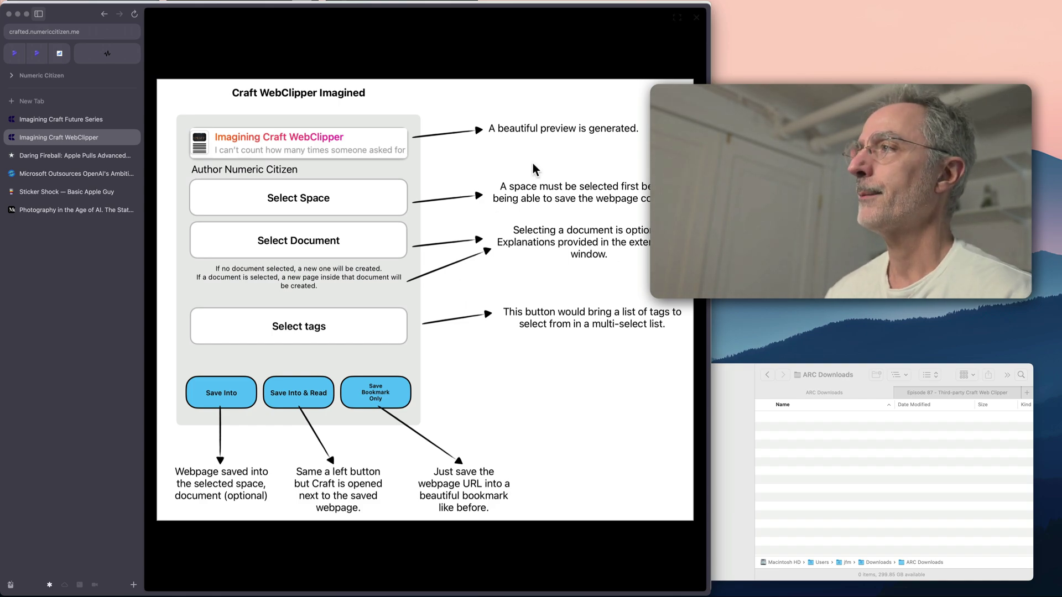
{"action": "left_click", "coordinate": [585, 34]}
Scroll the Craft Web Clipper extension details page showing version 1.1.2 enabled on all sites.
{"action": "scroll", "coordinate": [550, 221], "scroll_direction": "down", "scroll_amount": 3}
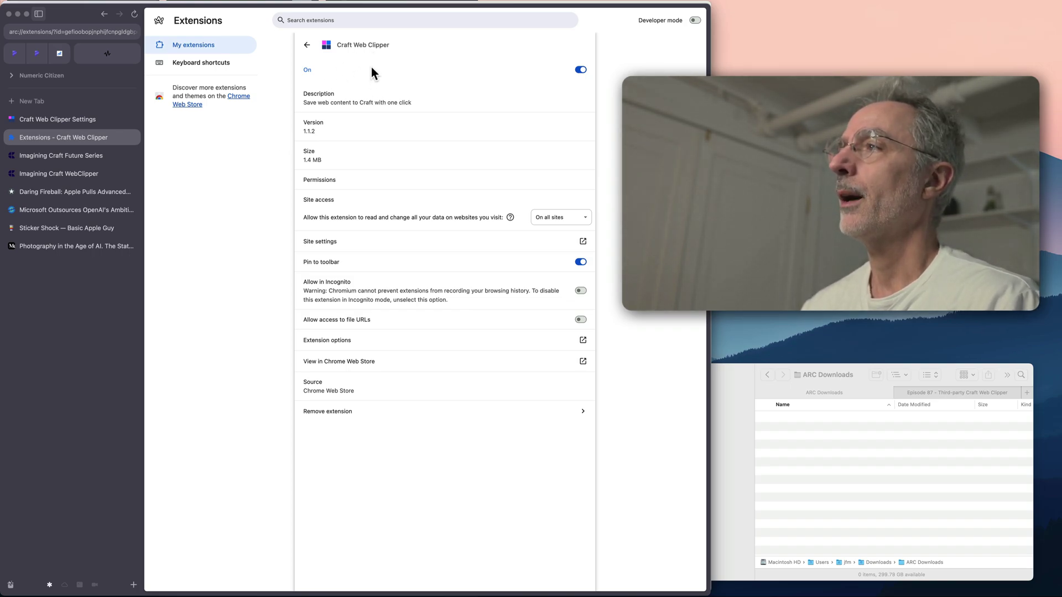
Open the Craft Web Clipper Settings page with its save folders and content options.
{"action": "left_click", "coordinate": [69, 118]}
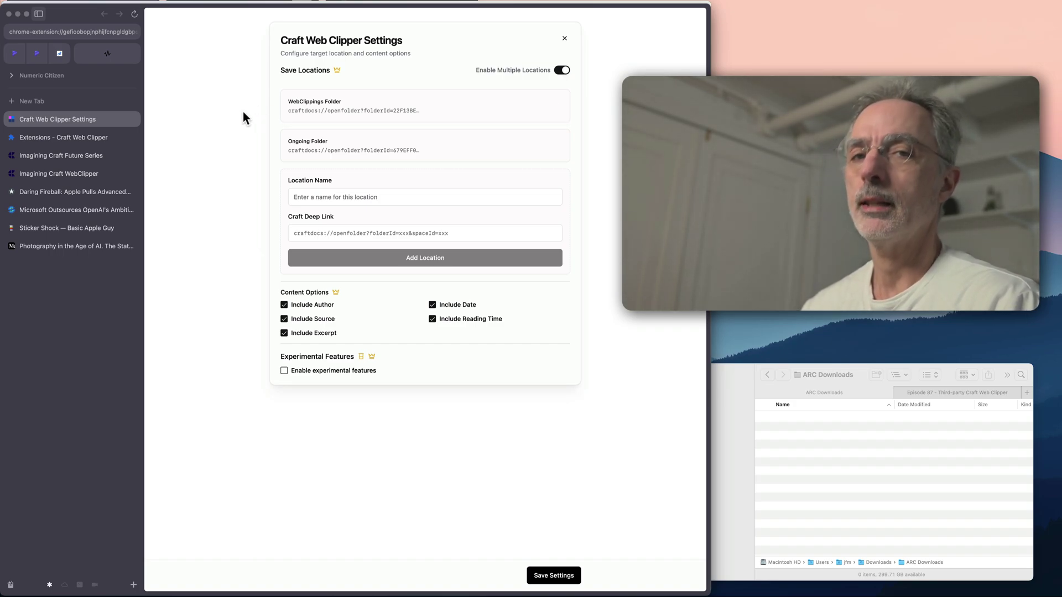
{"action": "mouse_move", "coordinate": [465, 112]}
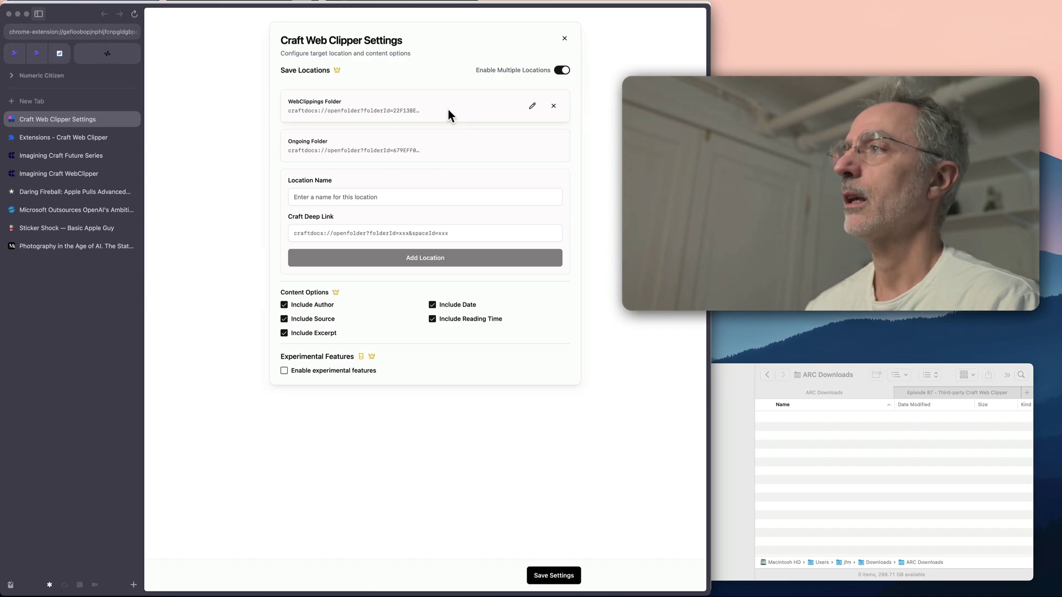
{"action": "mouse_move", "coordinate": [363, 154]}
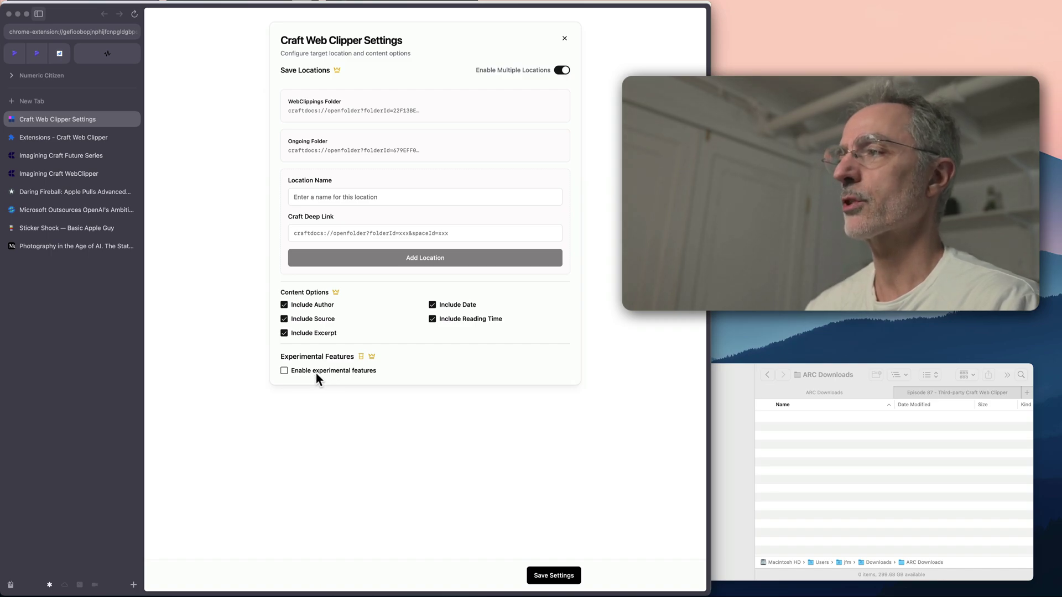
Switch experimental features on to reveal Base64 image conversion, then off again.
{"action": "left_click", "coordinate": [285, 371]}
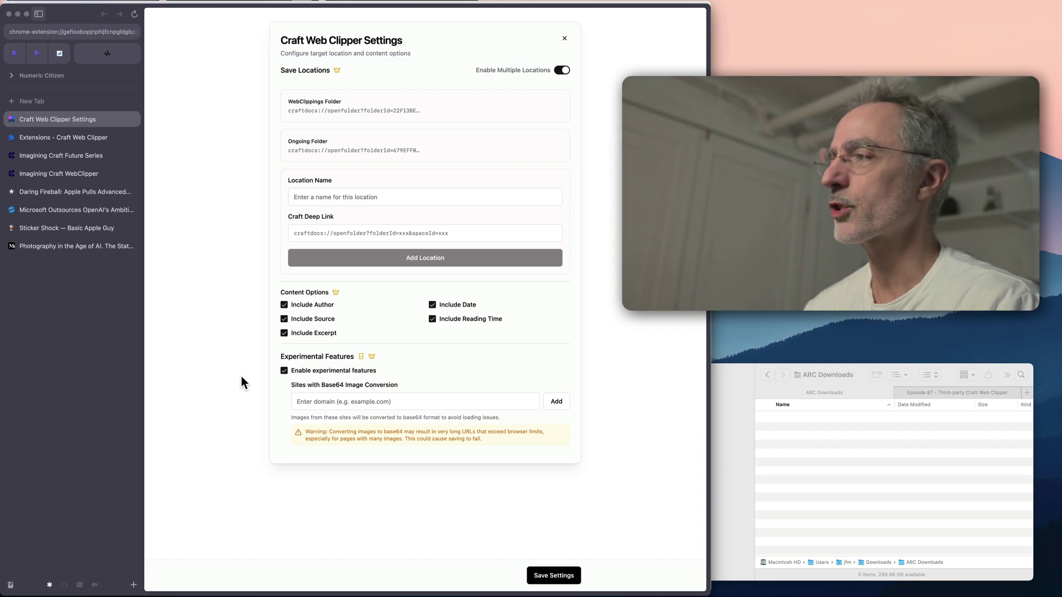
{"action": "left_click", "coordinate": [284, 371]}
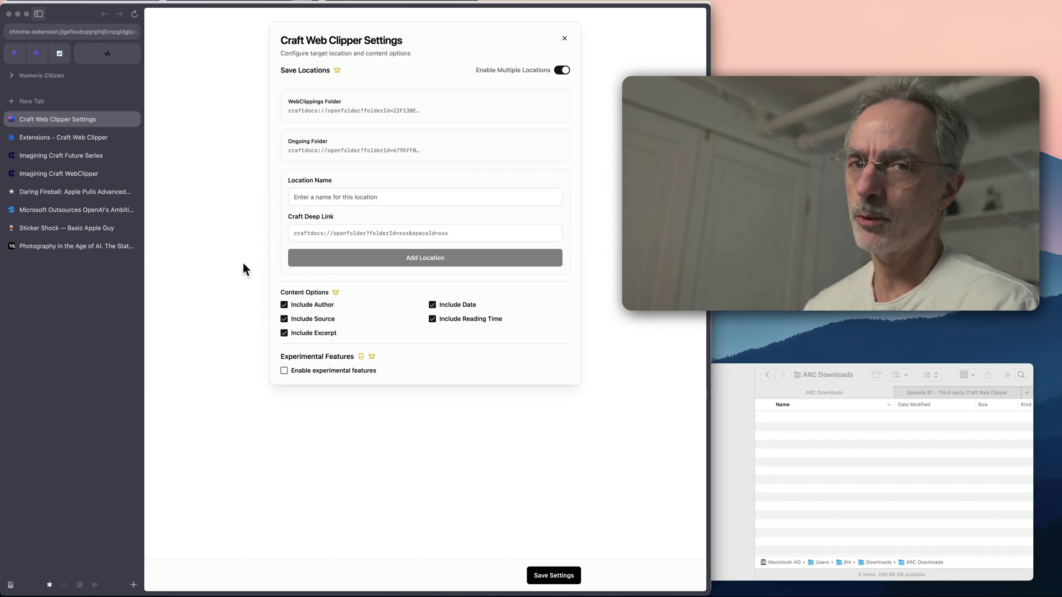
Copy the Web Clippings folder's deeplink from Craft's sidebar.
{"action": "key", "text": "super+Tab"}
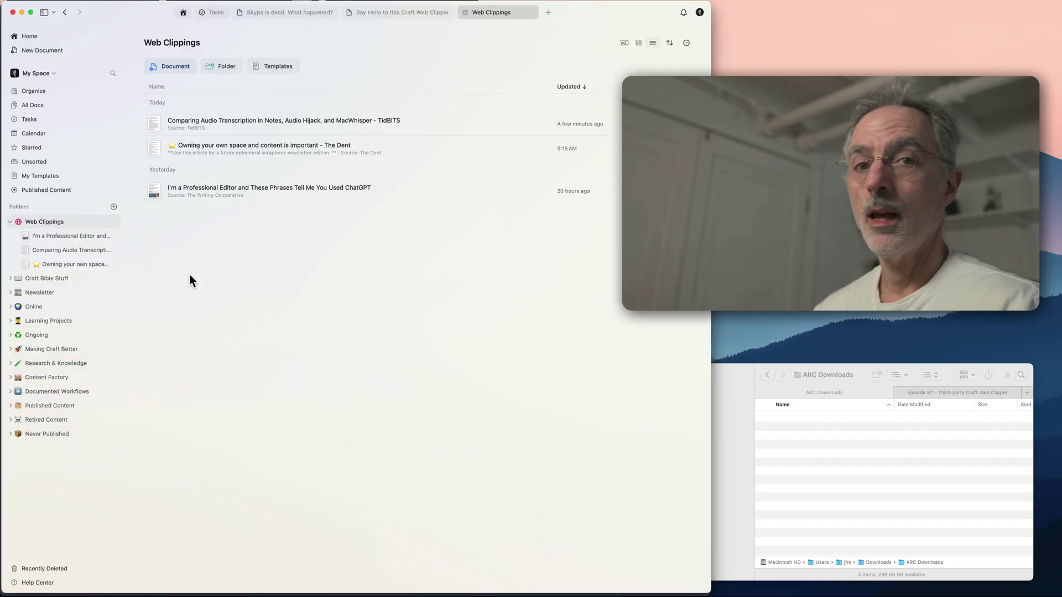
{"action": "right_click", "coordinate": [49, 221]}
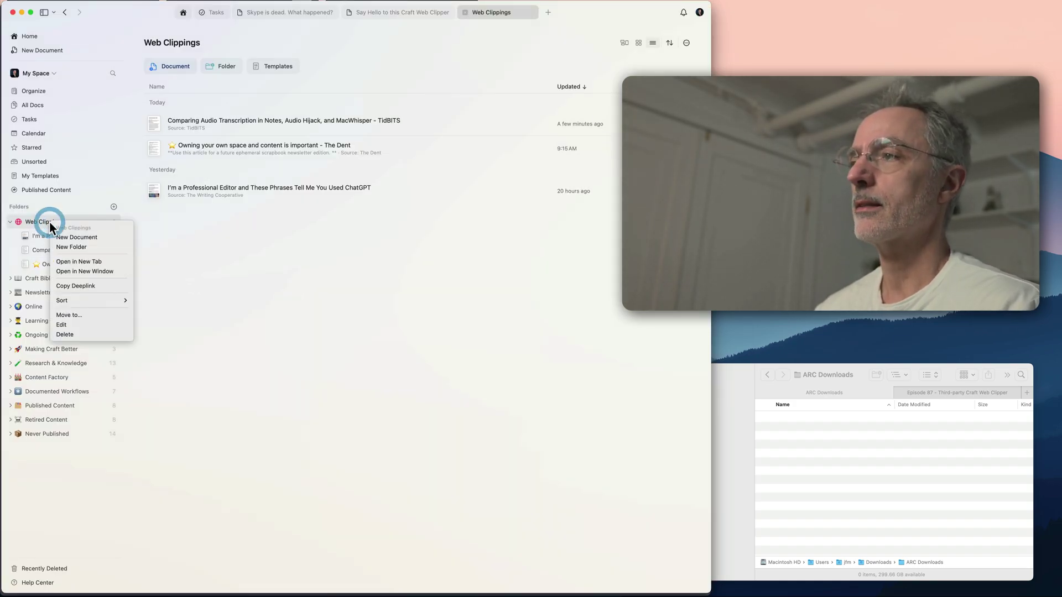
{"action": "left_click", "coordinate": [85, 286]}
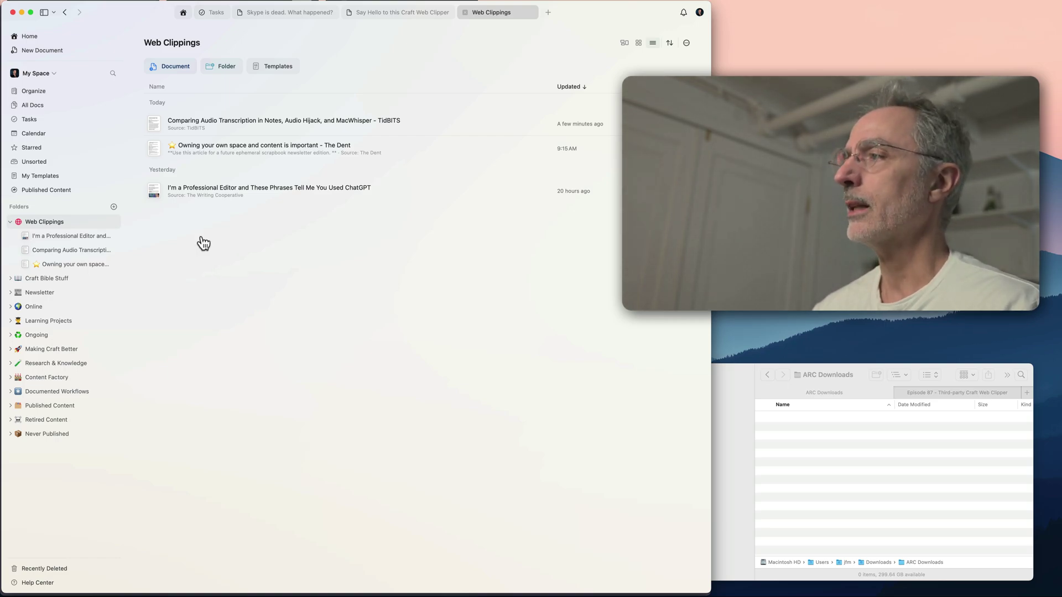
Bring up and skim the Daring Fireball article on Apple pulling Advanced Data Protection from the UK.
{"action": "key", "text": "super+Tab"}
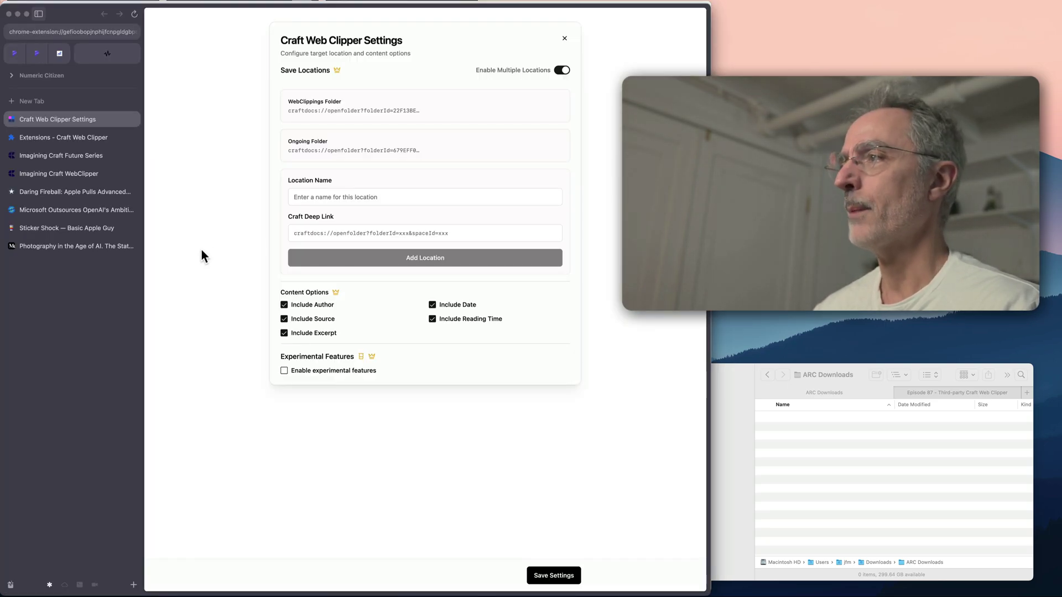
{"action": "left_click", "coordinate": [201, 249]}
{"action": "left_click", "coordinate": [61, 191]}
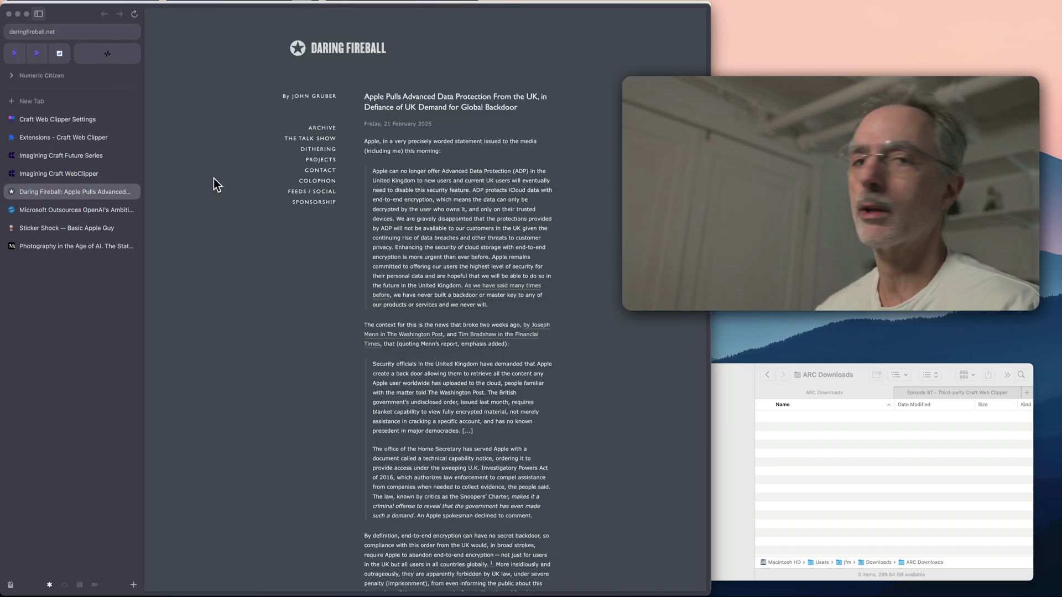
{"action": "scroll", "coordinate": [208, 193], "scroll_direction": "down", "scroll_amount": 4}
{"action": "scroll", "coordinate": [208, 194], "scroll_direction": "up", "scroll_amount": 5}
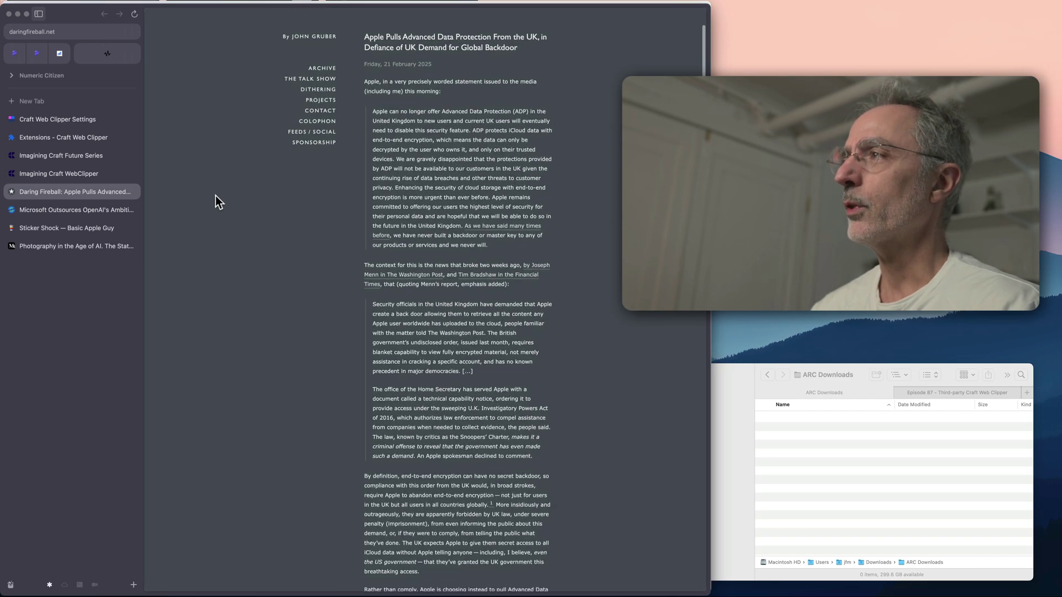
{"action": "scroll", "coordinate": [212, 195], "scroll_direction": "up", "scroll_amount": 2}
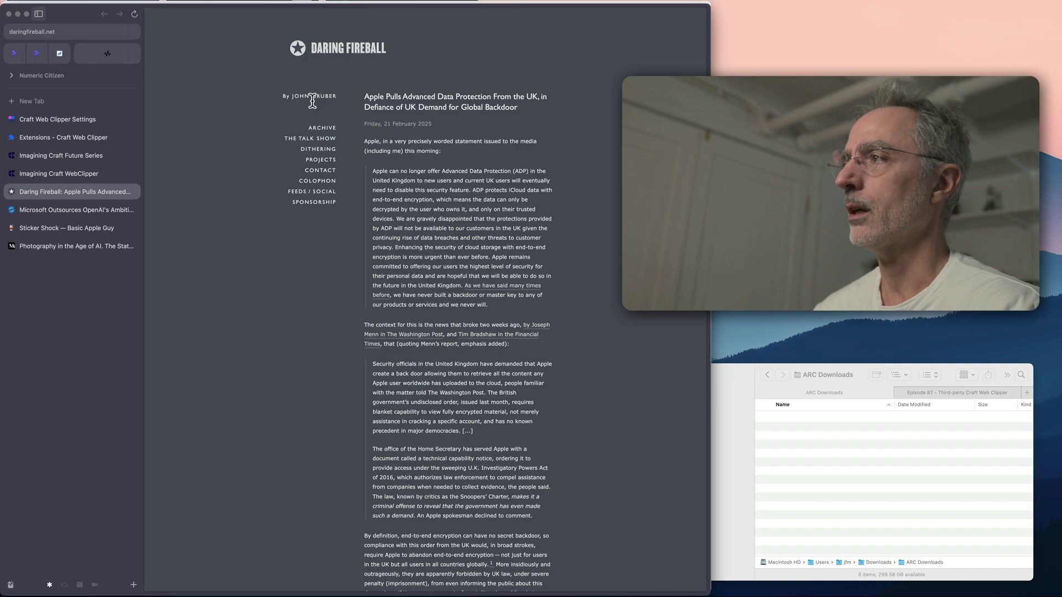
{"action": "scroll", "coordinate": [320, 243], "scroll_direction": "down", "scroll_amount": 20}
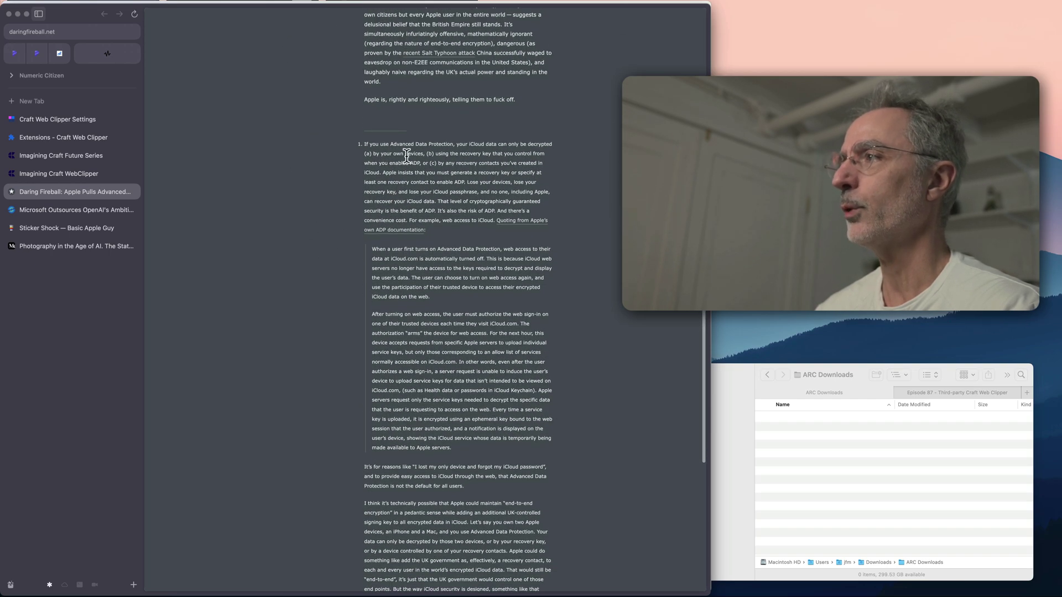
{"action": "scroll", "coordinate": [416, 224], "scroll_direction": "down", "scroll_amount": 4}
{"action": "scroll", "coordinate": [416, 224], "scroll_direction": "down", "scroll_amount": 4}
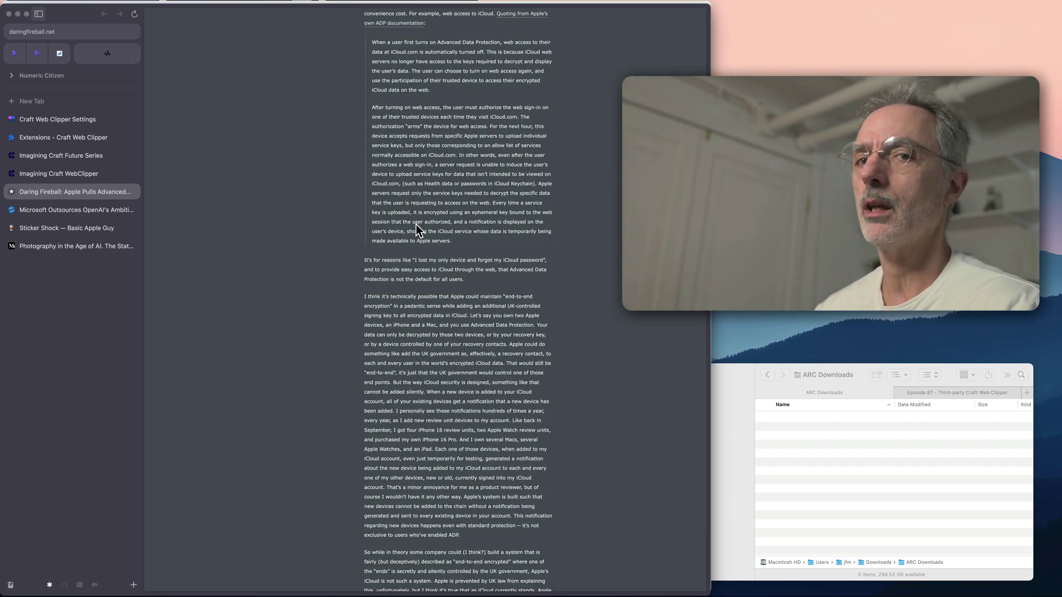
{"action": "scroll", "coordinate": [416, 224], "scroll_direction": "up", "scroll_amount": 20}
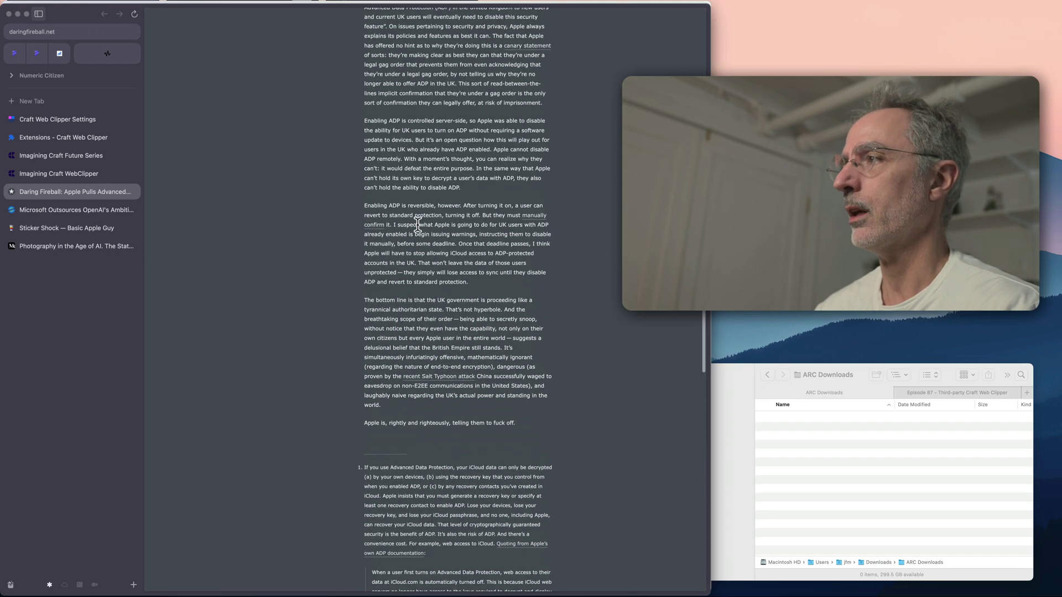
{"action": "scroll", "coordinate": [417, 224], "scroll_direction": "up", "scroll_amount": 20}
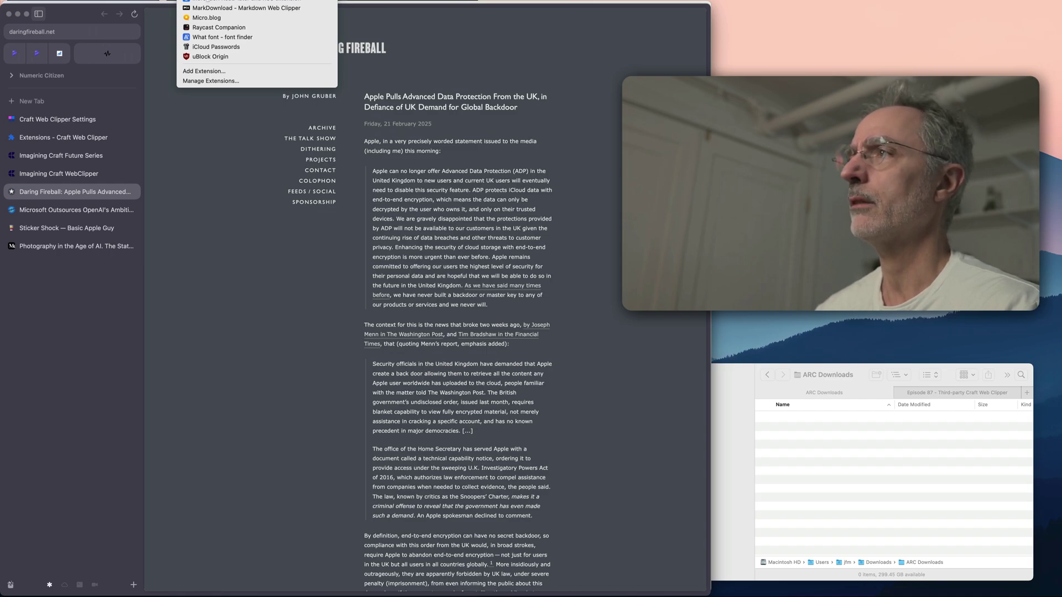
Clip the Daring Fireball article, review its preview, and keep WebClippings Folder as destination.
{"action": "left_click", "coordinate": [238, 2]}
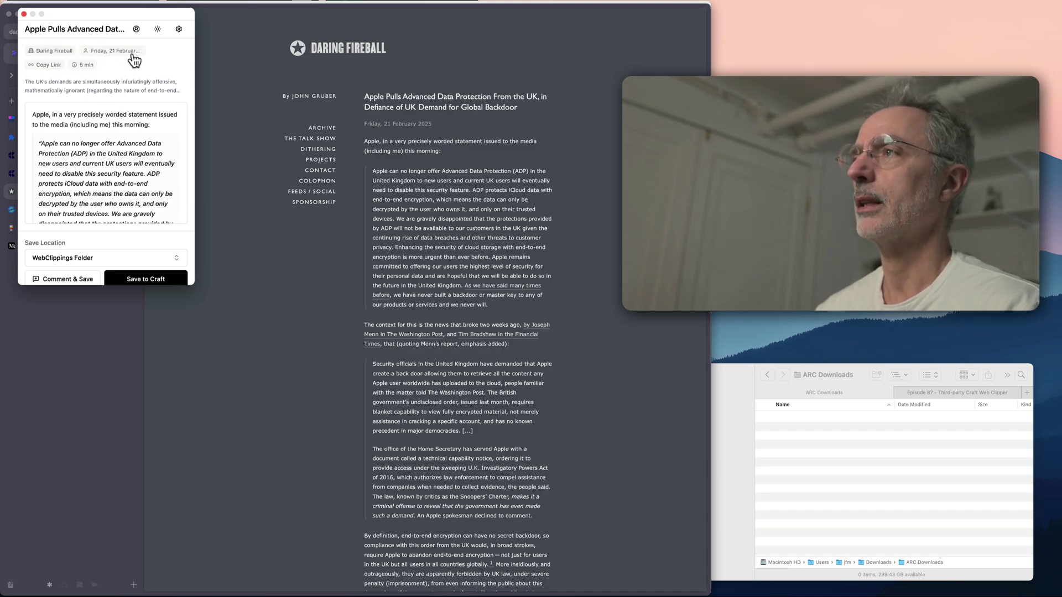
{"action": "scroll", "coordinate": [83, 133], "scroll_direction": "down", "scroll_amount": 3}
{"action": "scroll", "coordinate": [83, 134], "scroll_direction": "down", "scroll_amount": 15}
{"action": "scroll", "coordinate": [86, 135], "scroll_direction": "down", "scroll_amount": 20}
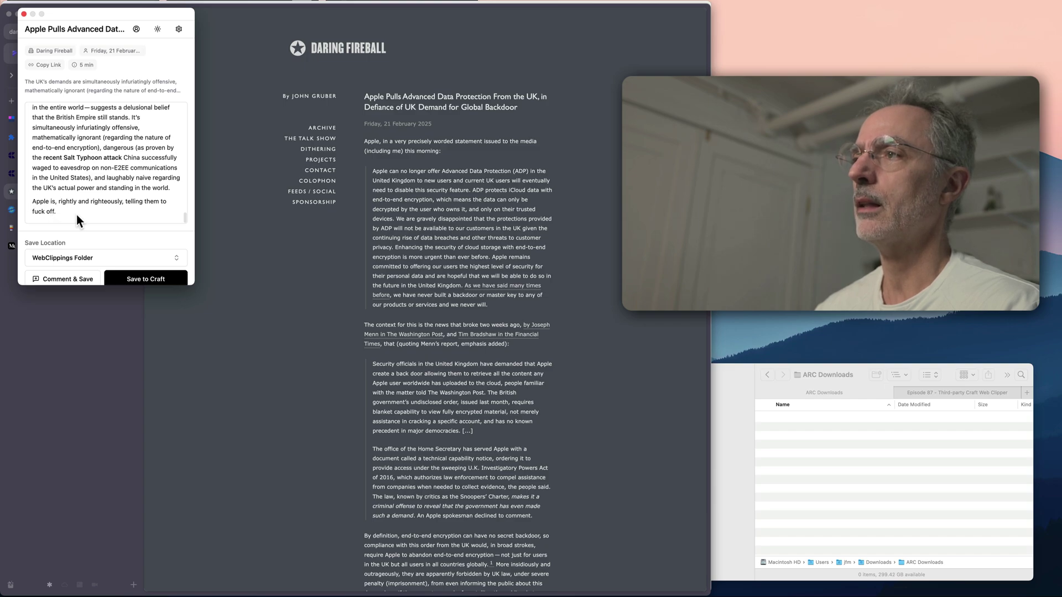
{"action": "scroll", "coordinate": [308, 273], "scroll_direction": "down", "scroll_amount": 3}
{"action": "scroll", "coordinate": [304, 267], "scroll_direction": "down", "scroll_amount": 18}
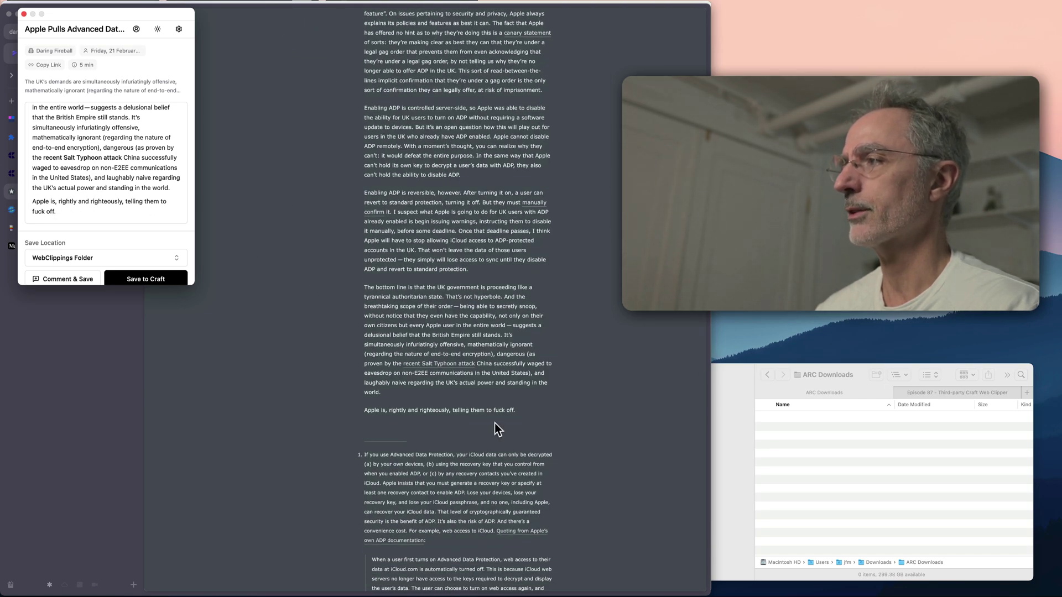
{"action": "left_click", "coordinate": [80, 264]}
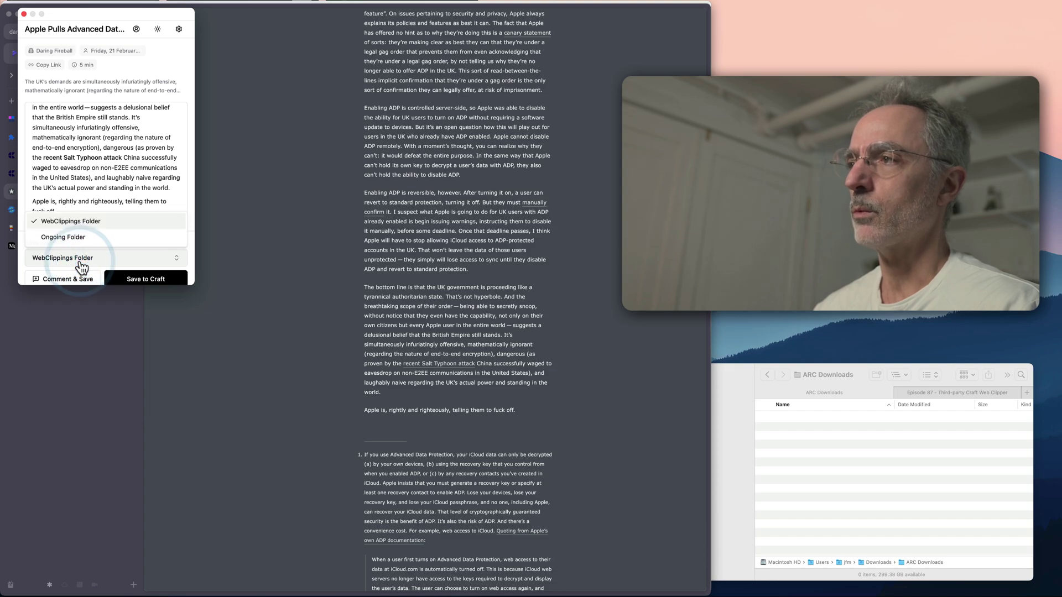
{"action": "left_click", "coordinate": [110, 228]}
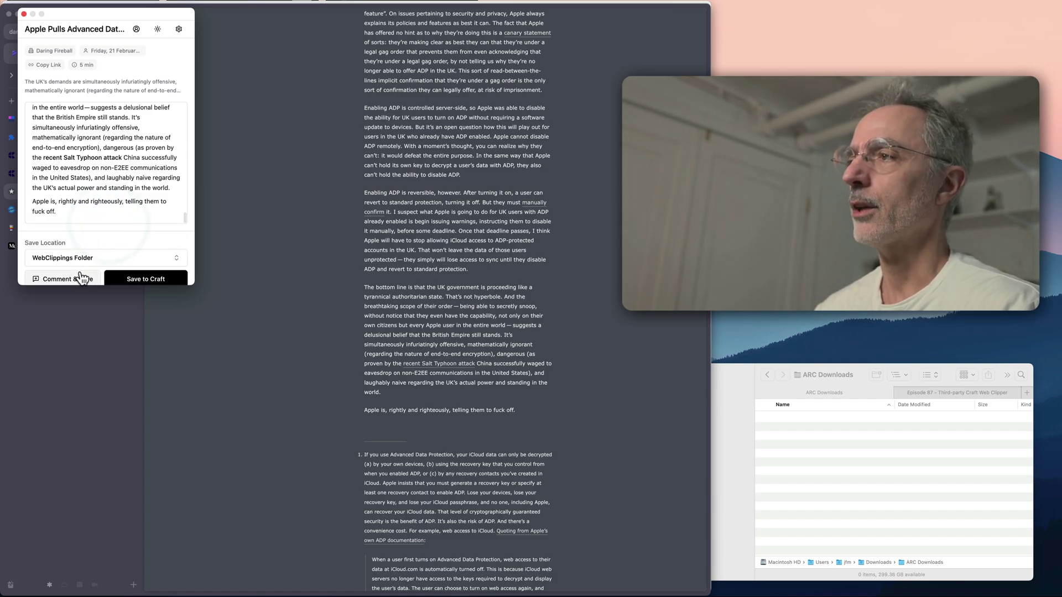
Add the comment 'Something to linkpost later this week.' and save the clip to Craft.
{"action": "left_click", "coordinate": [64, 279]}
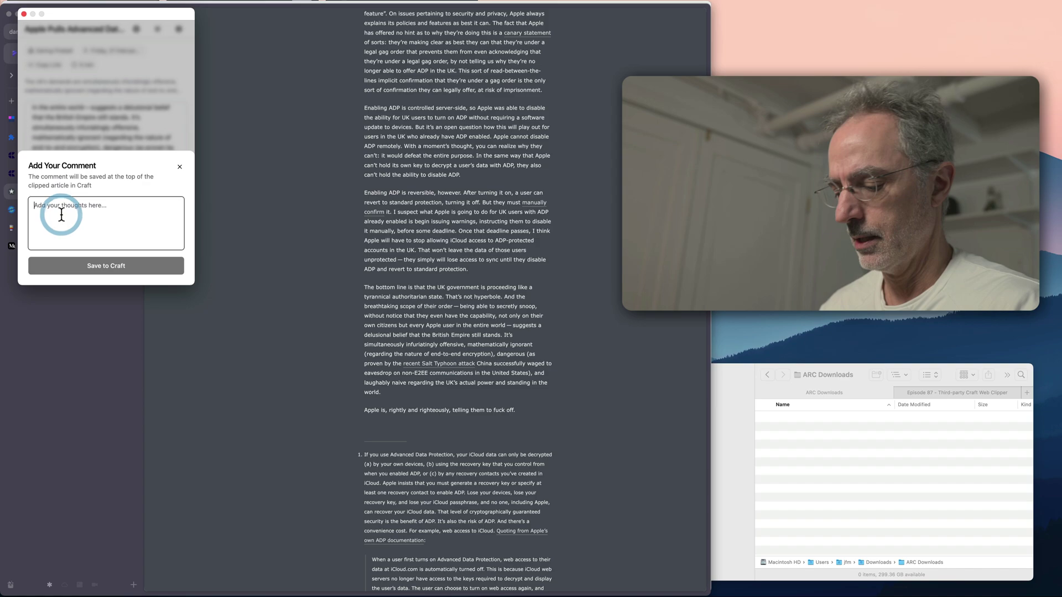
{"action": "type", "text": "Something "}
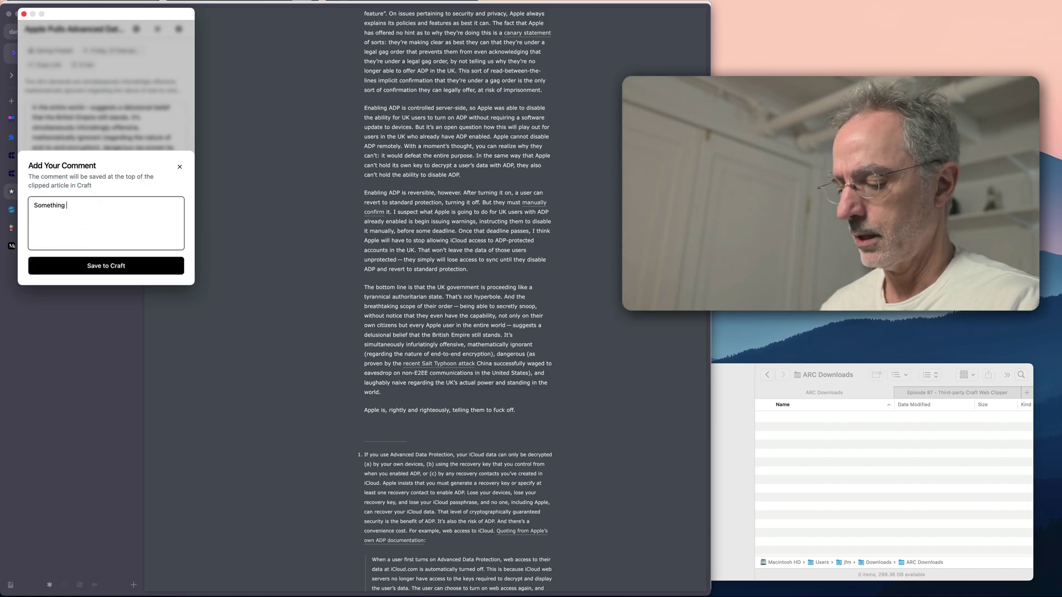
{"action": "type", "text": "to link"}
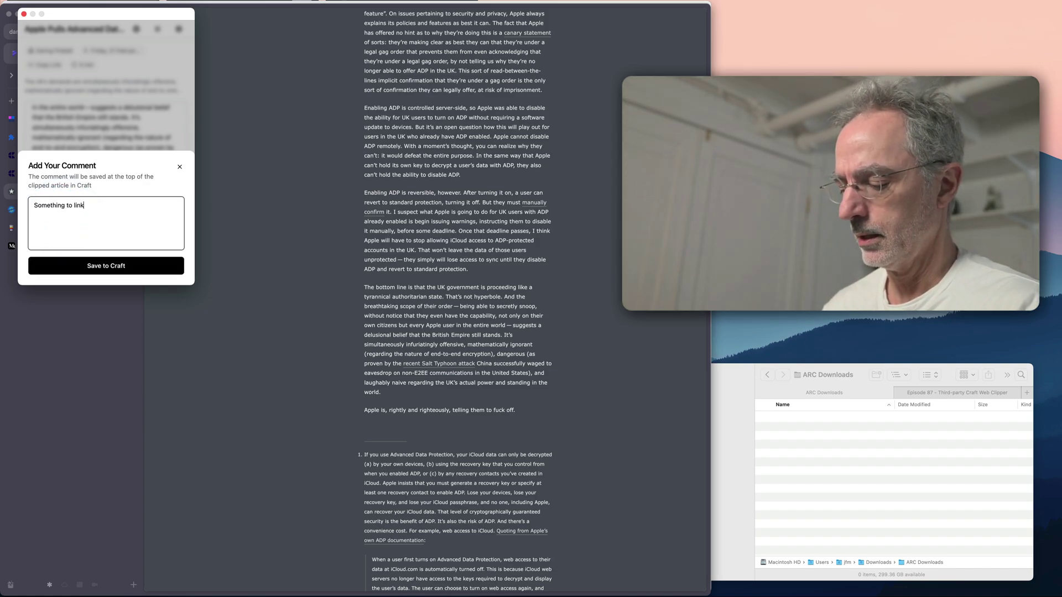
{"action": "type", "text": "post later t"}
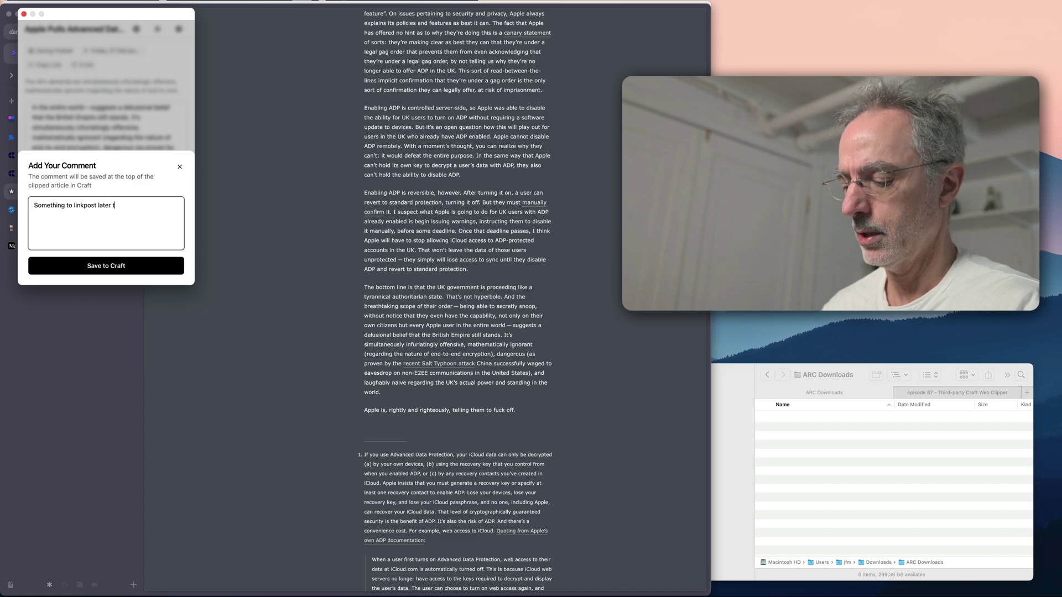
{"action": "type", "text": "his week."}
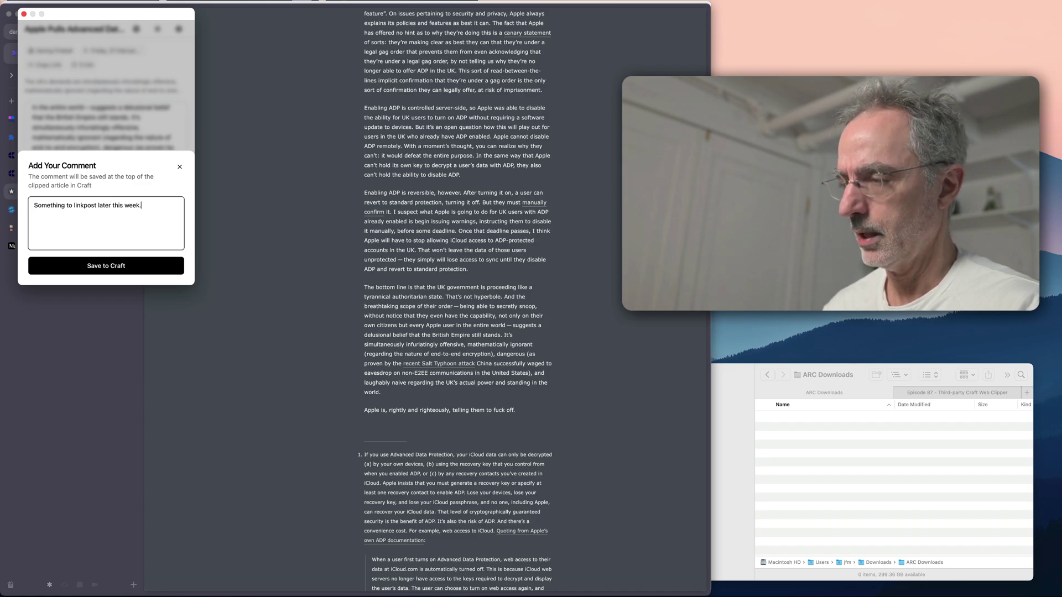
{"action": "left_click", "coordinate": [103, 267]}
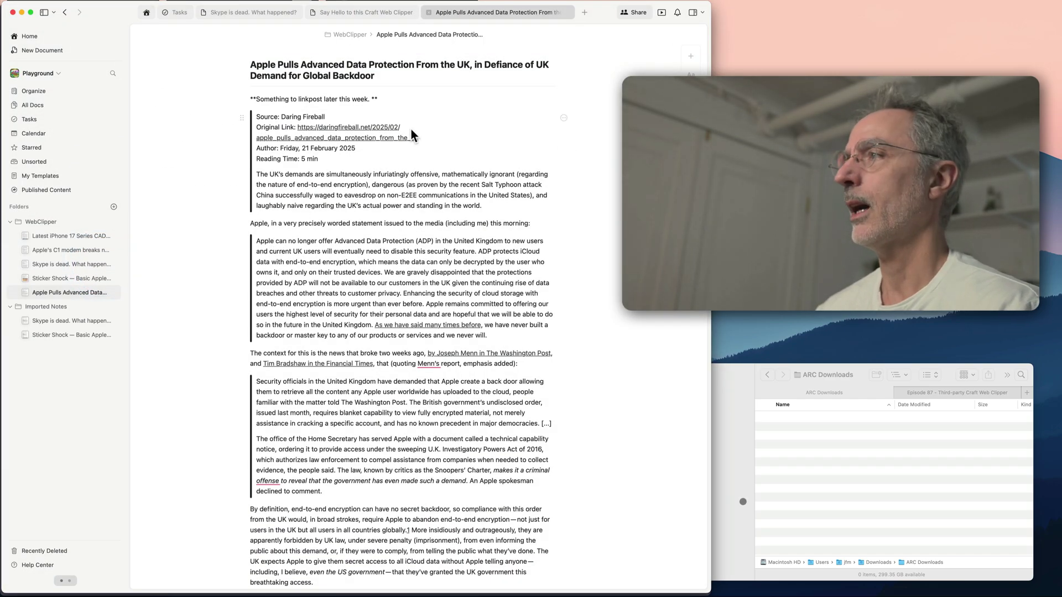
Look over the clipped Advanced Data Protection document in Craft from comment to closing paragraph.
{"action": "left_click", "coordinate": [400, 101]}
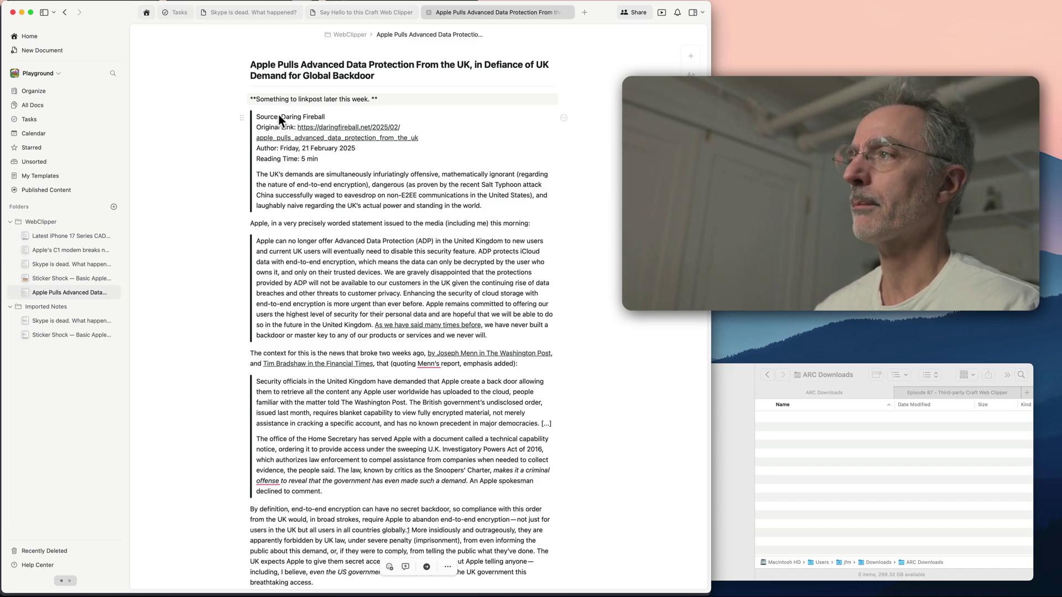
{"action": "scroll", "coordinate": [294, 185], "scroll_direction": "down", "scroll_amount": 10}
{"action": "scroll", "coordinate": [294, 185], "scroll_direction": "down", "scroll_amount": 2}
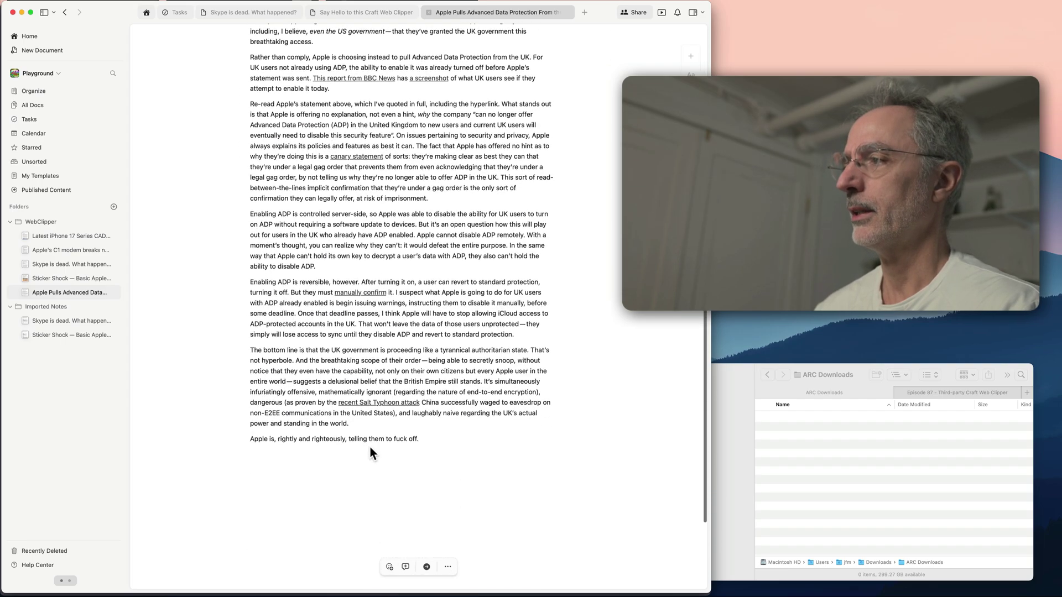
{"action": "left_click", "coordinate": [410, 443]}
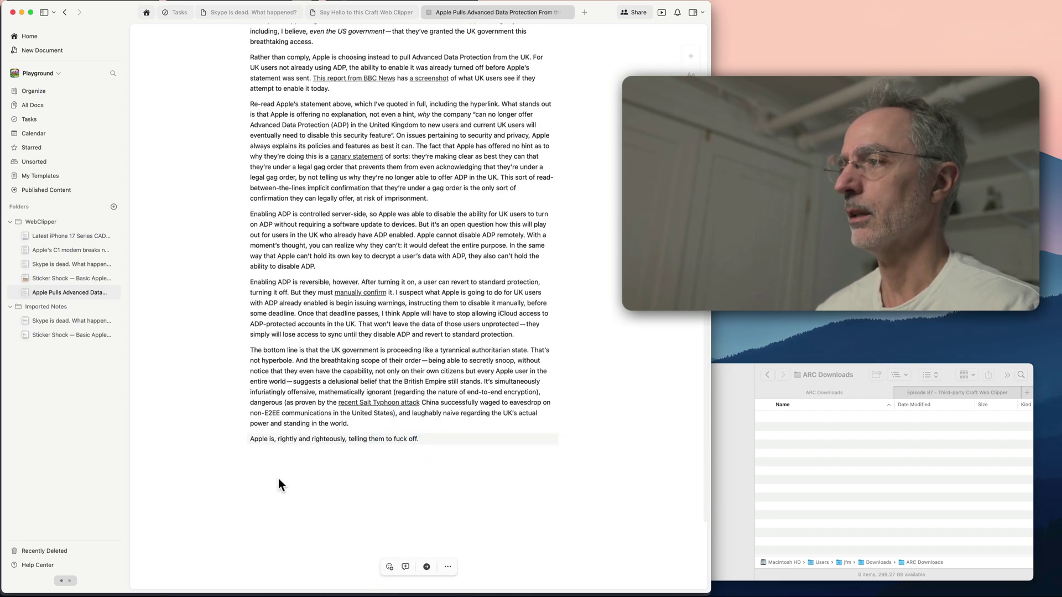
{"action": "scroll", "coordinate": [282, 481], "scroll_direction": "up", "scroll_amount": 9}
{"action": "scroll", "coordinate": [283, 481], "scroll_direction": "up", "scroll_amount": 2}
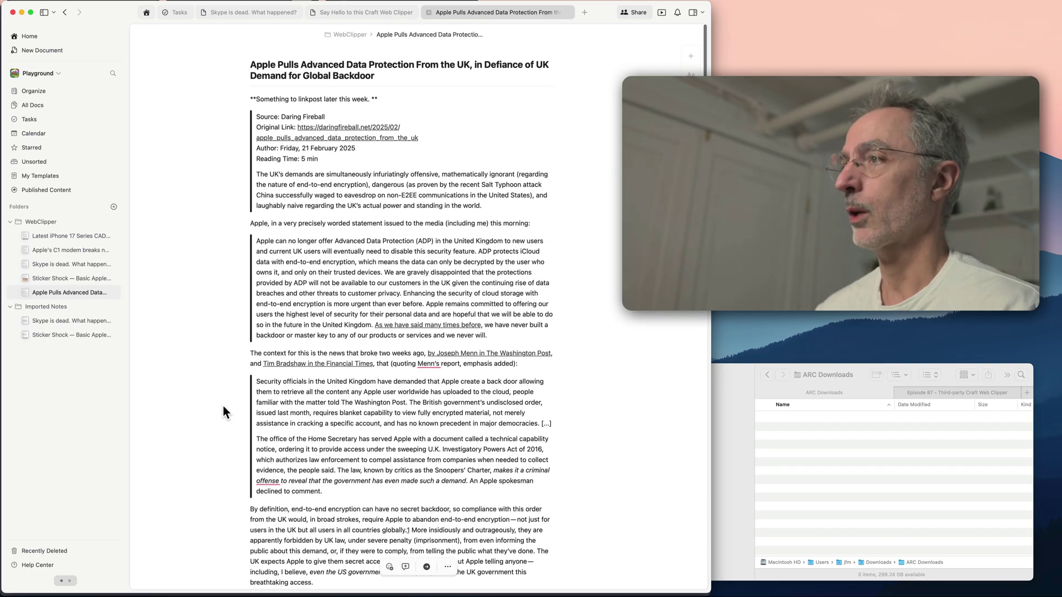
Open the Spyglass article 'Microsoft Outsources OpenAI's Ambitions to SoftBank' and launch Craft Web Clipper on it.
{"action": "key", "text": "super+Tab"}
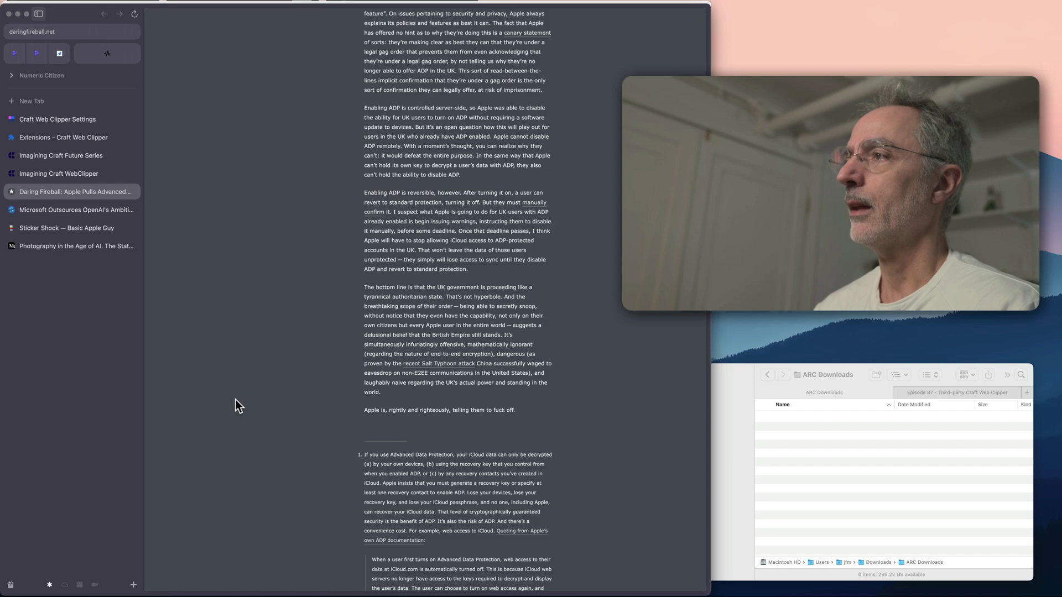
{"action": "left_click", "coordinate": [74, 212]}
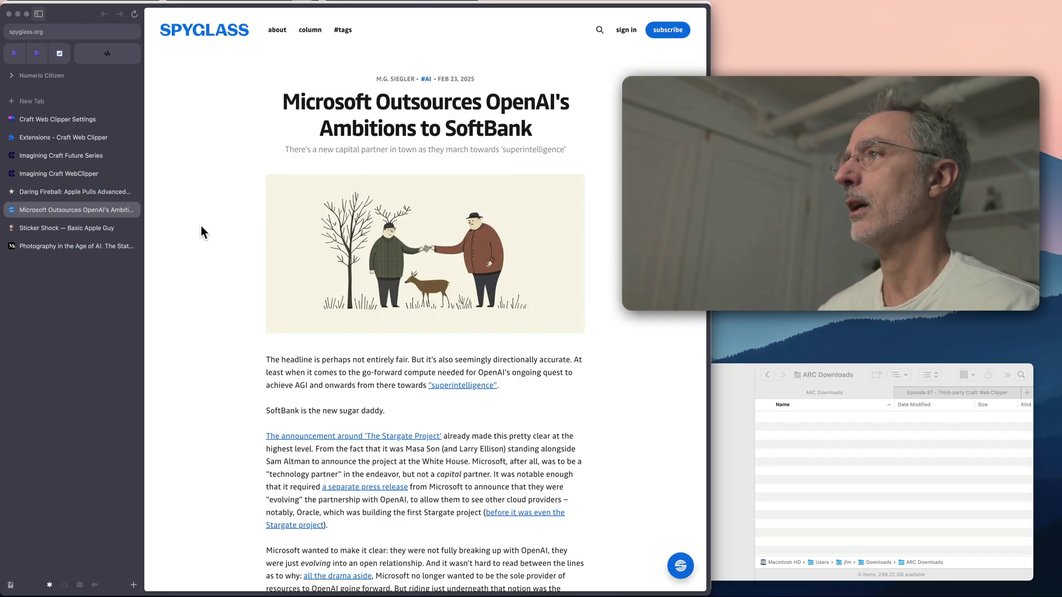
{"action": "scroll", "coordinate": [412, 255], "scroll_direction": "down", "scroll_amount": 6}
{"action": "scroll", "coordinate": [412, 255], "scroll_direction": "down", "scroll_amount": 5}
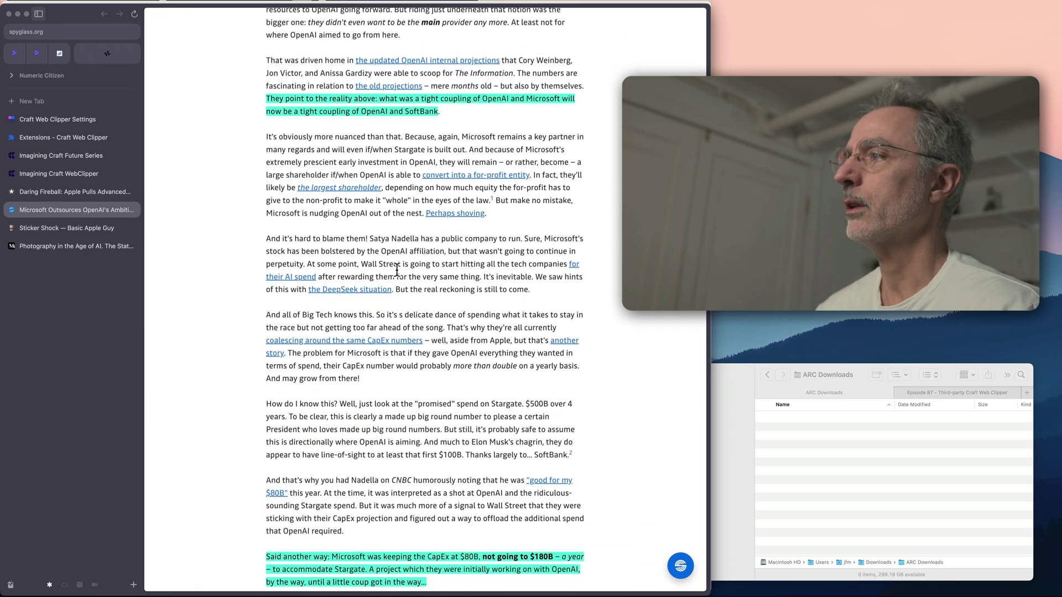
{"action": "scroll", "coordinate": [380, 284], "scroll_direction": "down", "scroll_amount": 10}
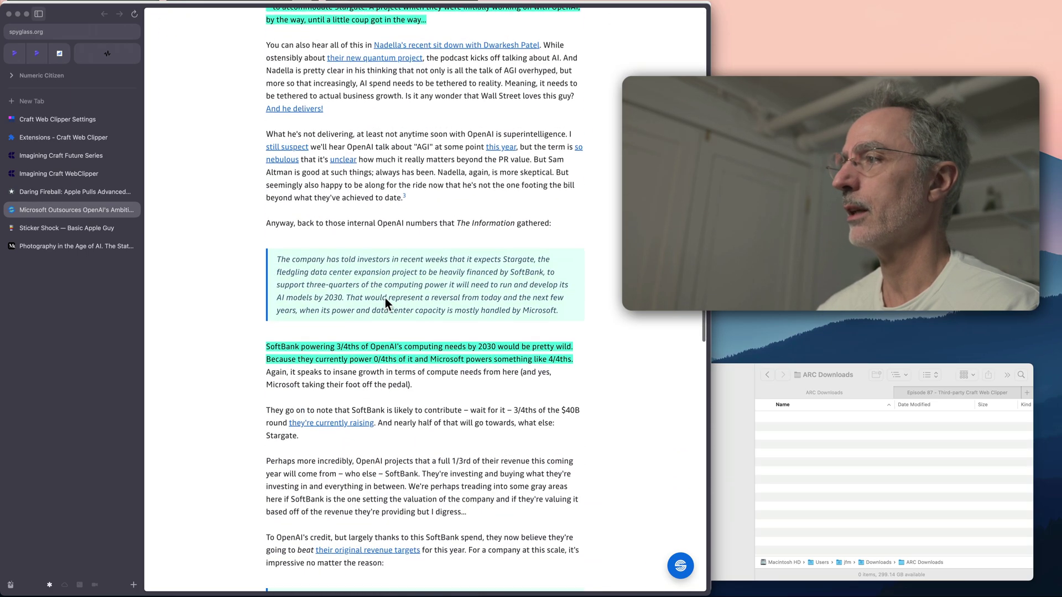
{"action": "scroll", "coordinate": [391, 296], "scroll_direction": "up", "scroll_amount": 20}
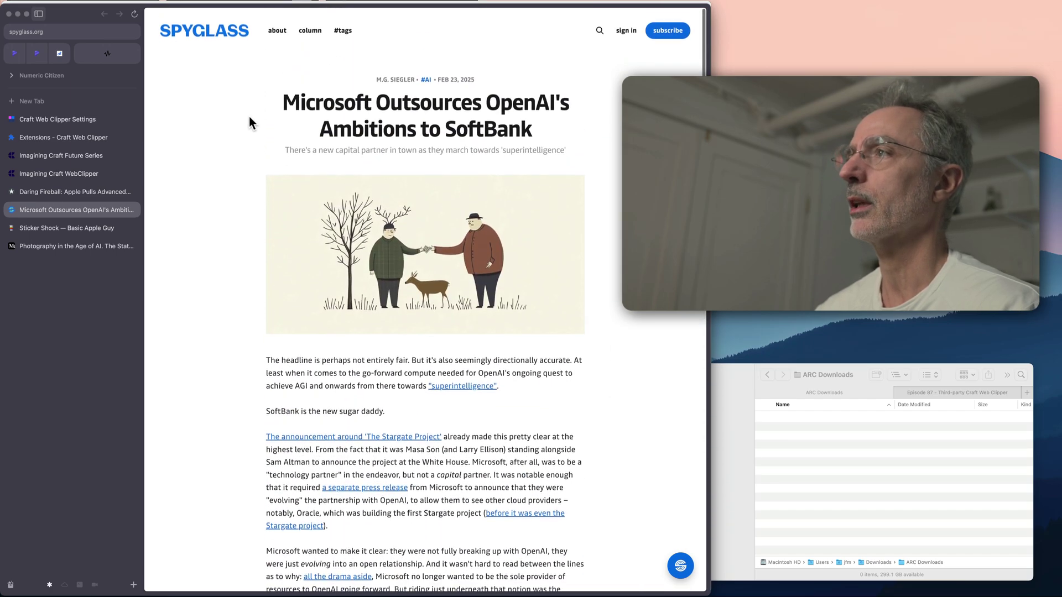
{"action": "left_click", "coordinate": [215, 1]}
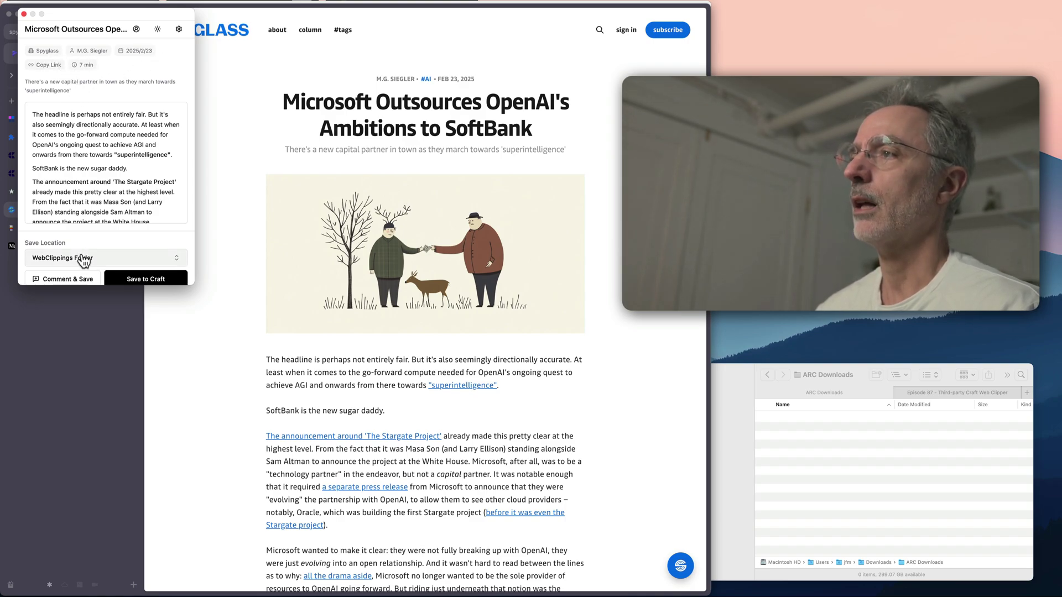
Save the Spyglass clip into Craft and scroll down to its end.
{"action": "left_click", "coordinate": [157, 280]}
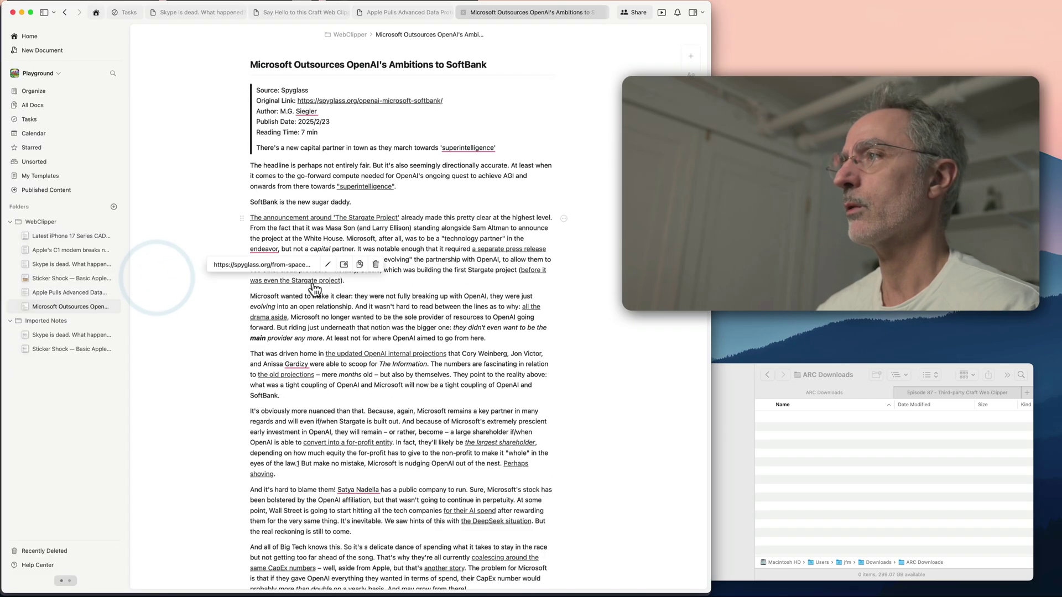
{"action": "scroll", "coordinate": [522, 327], "scroll_direction": "down", "scroll_amount": 10}
{"action": "scroll", "coordinate": [515, 329], "scroll_direction": "down", "scroll_amount": 8}
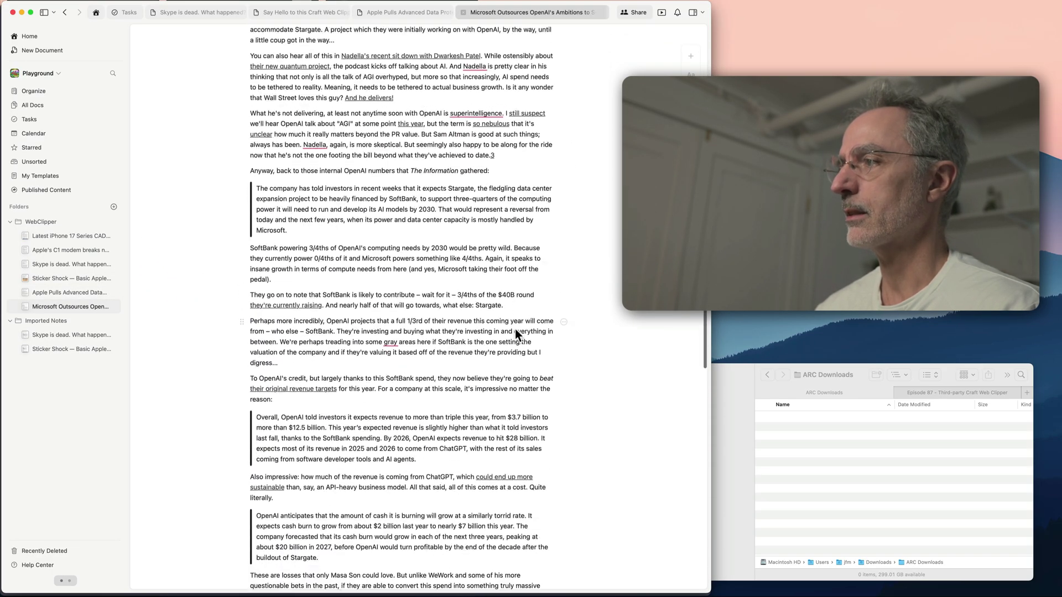
{"action": "scroll", "coordinate": [515, 328], "scroll_direction": "down", "scroll_amount": 8}
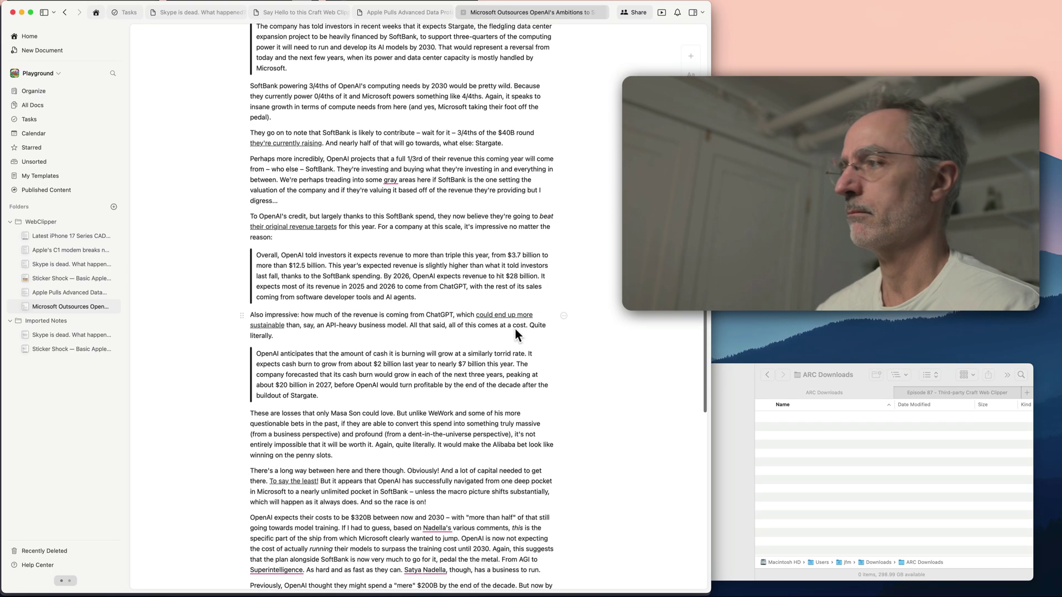
{"action": "scroll", "coordinate": [516, 329], "scroll_direction": "down", "scroll_amount": 8}
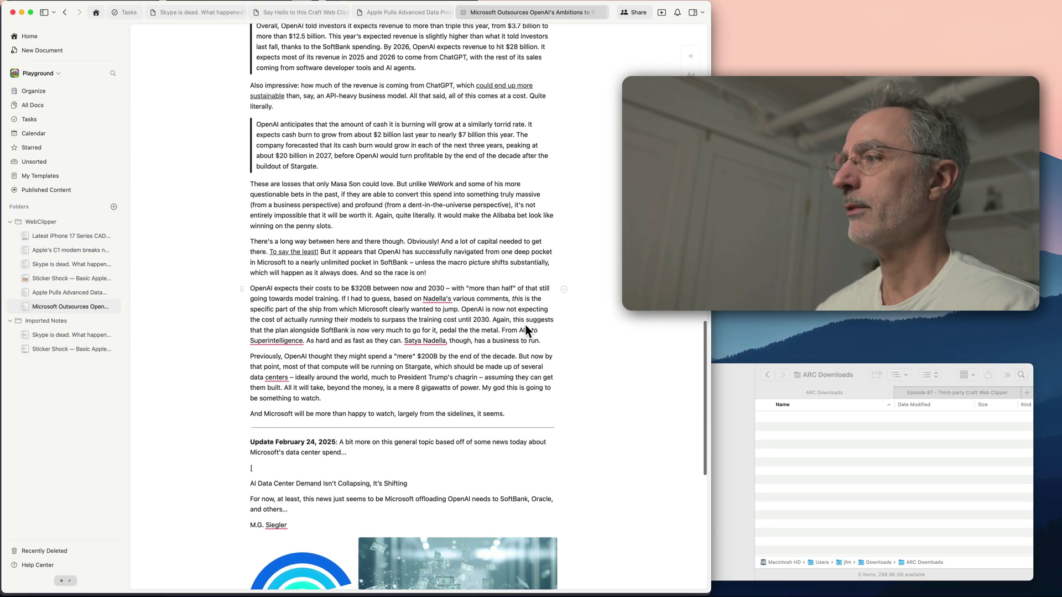
Delete the Spyglass logo image and leftover link-preview blocks, keeping only the spyglass.org URL line.
{"action": "left_click", "coordinate": [300, 298]}
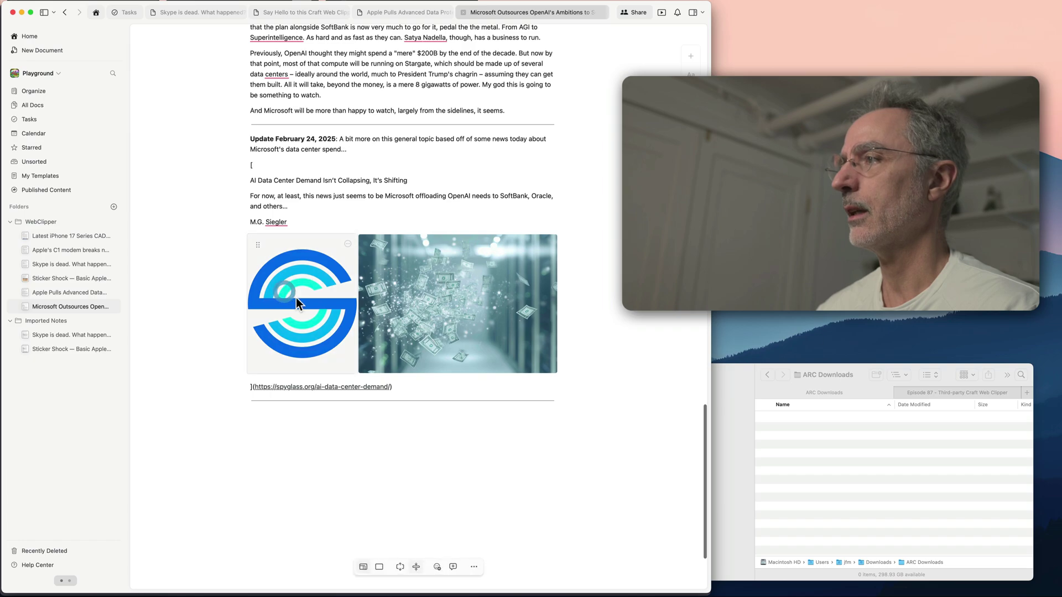
{"action": "key", "text": "BackSpace"}
{"action": "left_click", "coordinate": [313, 298]}
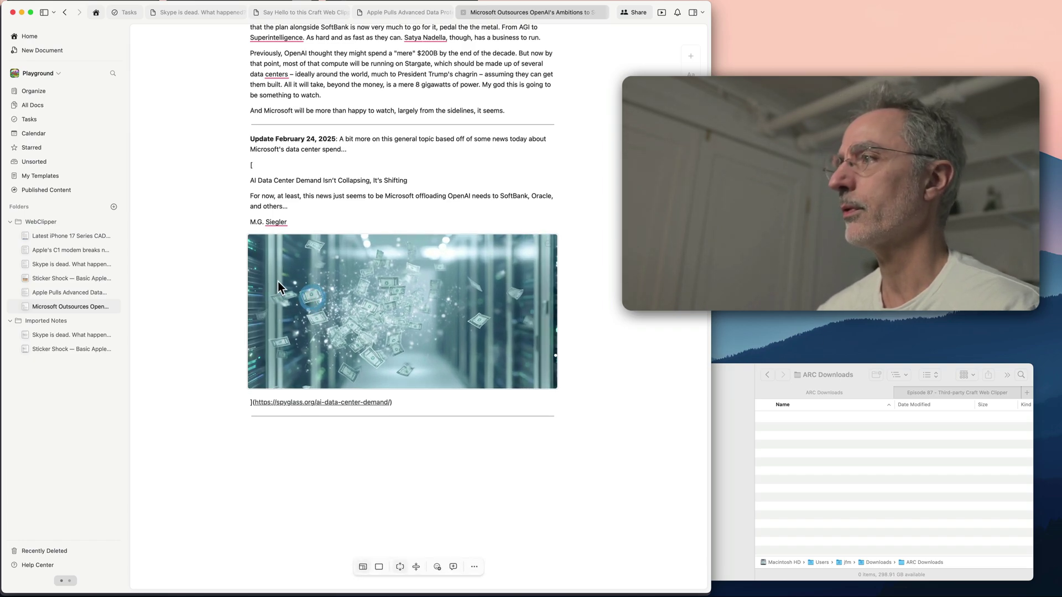
{"action": "left_click", "coordinate": [215, 219]}
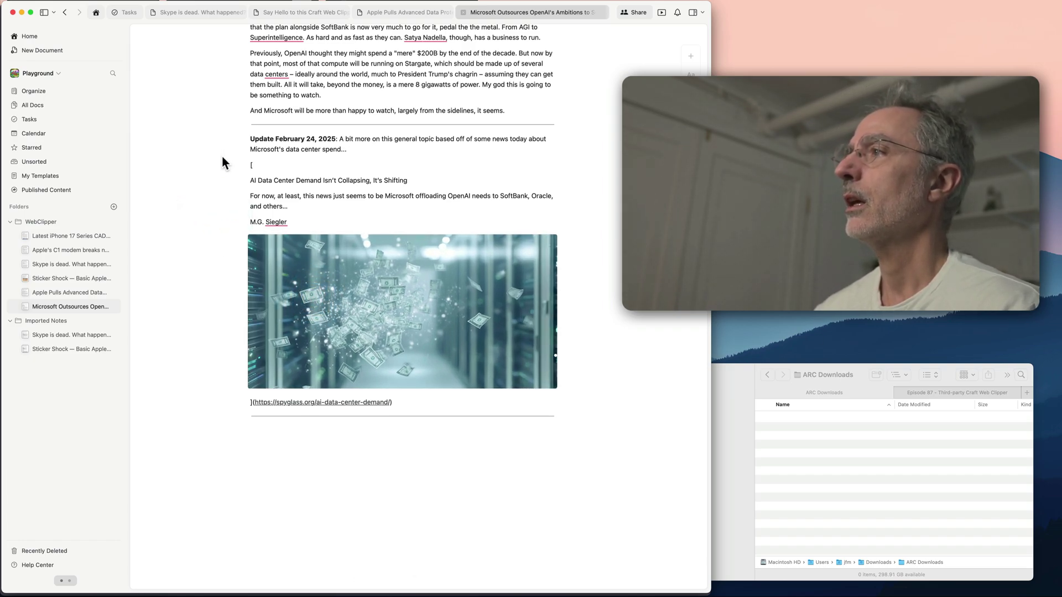
{"action": "mouse_move", "coordinate": [214, 166]}
{"action": "left_mouse_down"}
{"action": "mouse_move", "coordinate": [344, 226]}
{"action": "mouse_move", "coordinate": [428, 382]}
{"action": "left_mouse_up"}
{"action": "type", "text": "AI Data Center Demand Isn't Collapsing, It's Shifting"}
{"action": "scroll", "coordinate": [365, 298], "scroll_direction": "up", "scroll_amount": 15}
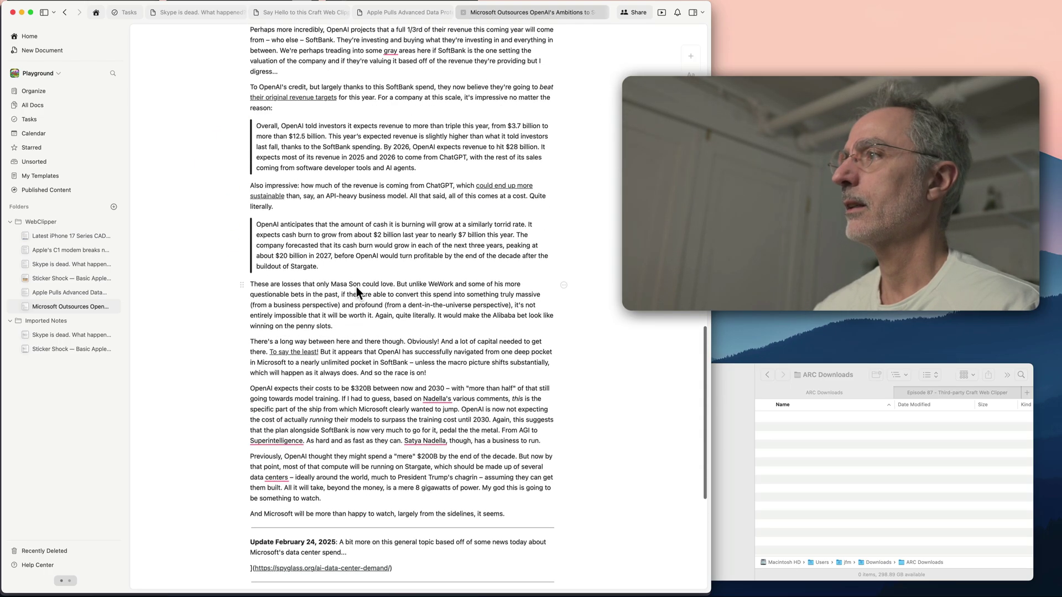
{"action": "scroll", "coordinate": [355, 302], "scroll_direction": "up", "scroll_amount": 10}
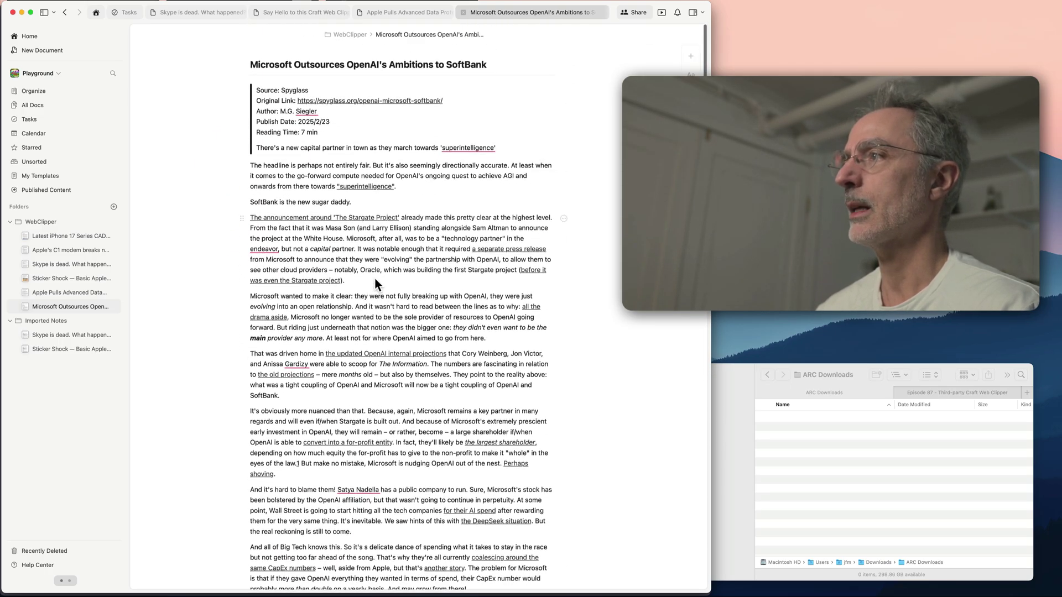
{"action": "key", "text": "super+Tab"}
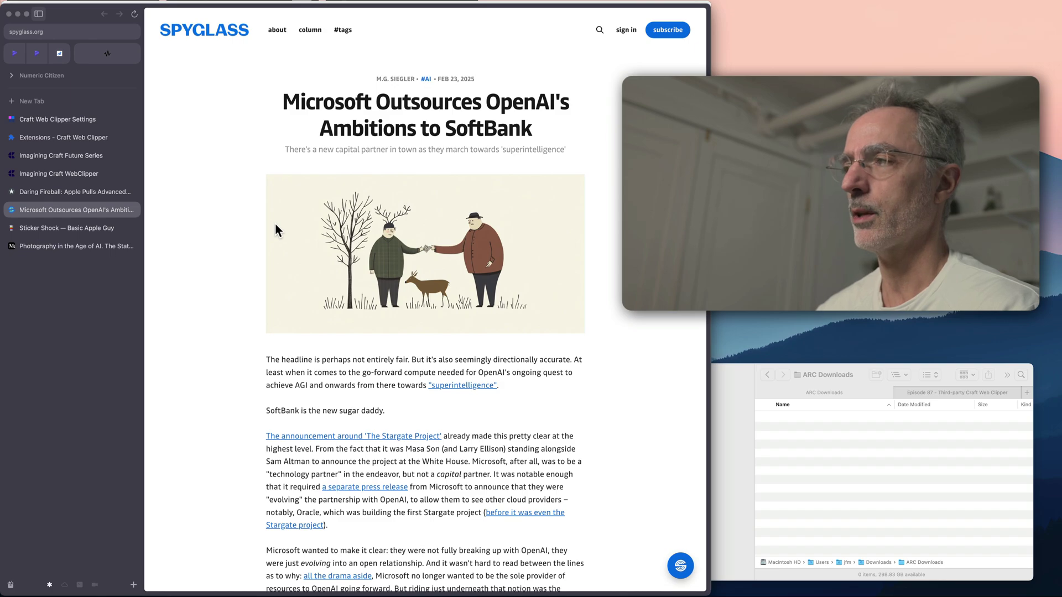
{"action": "key", "text": "super+Tab"}
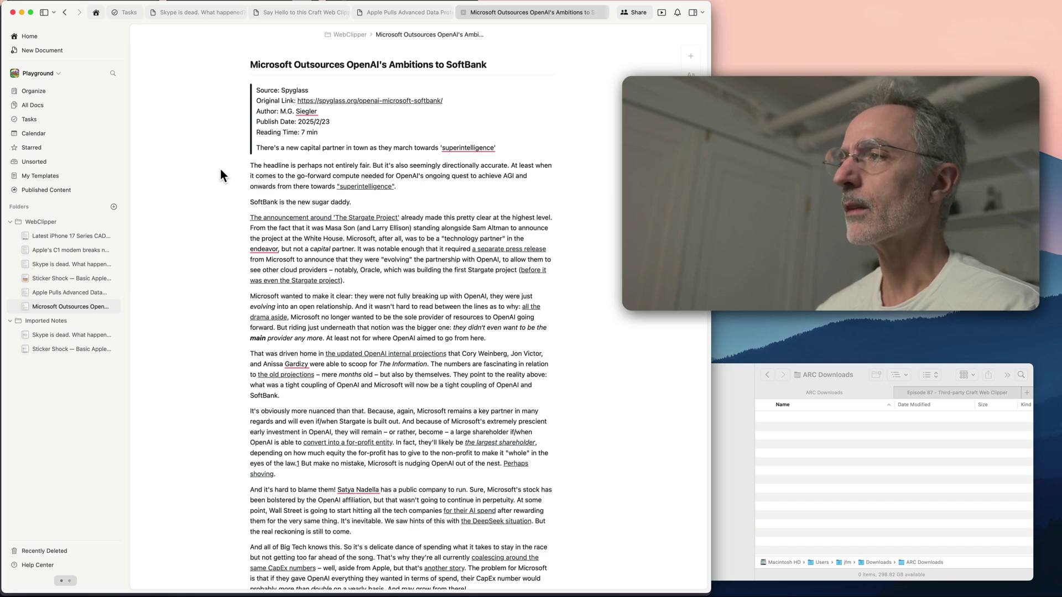
{"action": "key", "text": "super+Tab"}
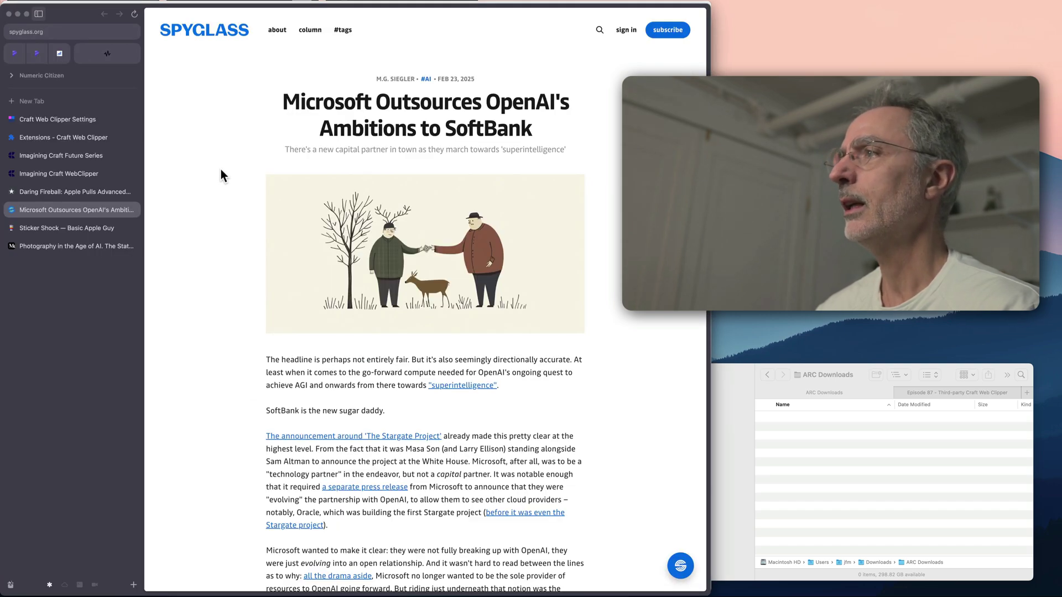
Open the 'Sticker Shock — Basic Apple Guy' post and scroll down past the tackle box photo.
{"action": "left_click", "coordinate": [59, 230]}
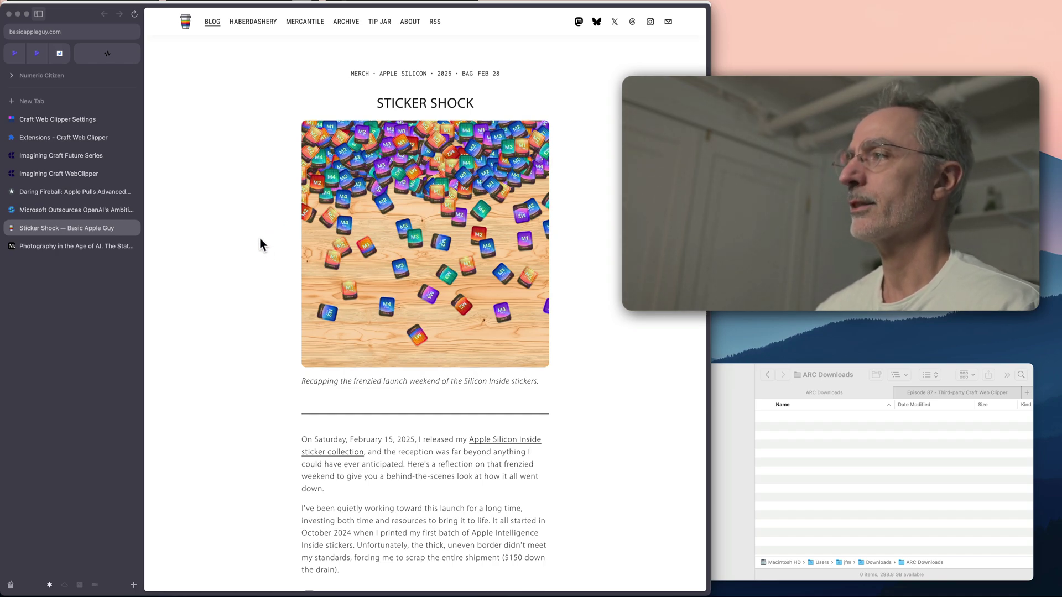
{"action": "scroll", "coordinate": [260, 238], "scroll_direction": "down", "scroll_amount": 5}
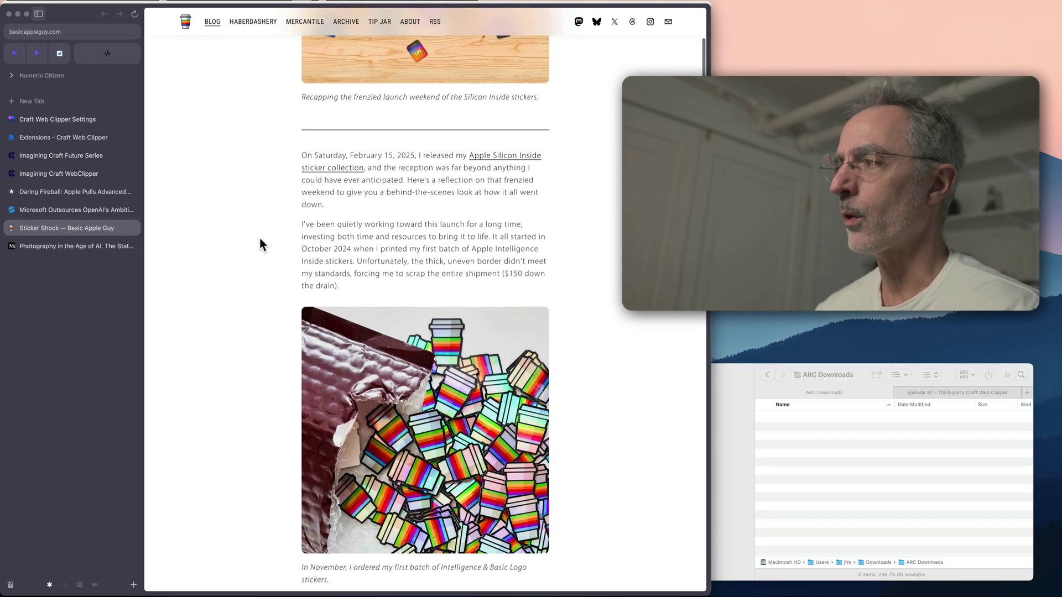
{"action": "scroll", "coordinate": [260, 238], "scroll_direction": "down", "scroll_amount": 7}
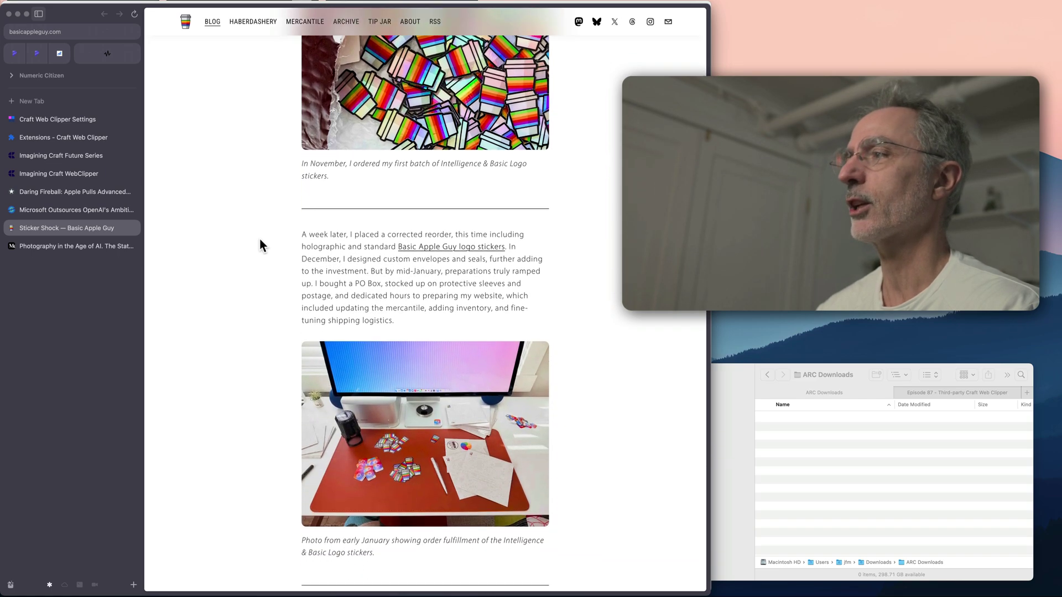
{"action": "scroll", "coordinate": [259, 240], "scroll_direction": "down", "scroll_amount": 3}
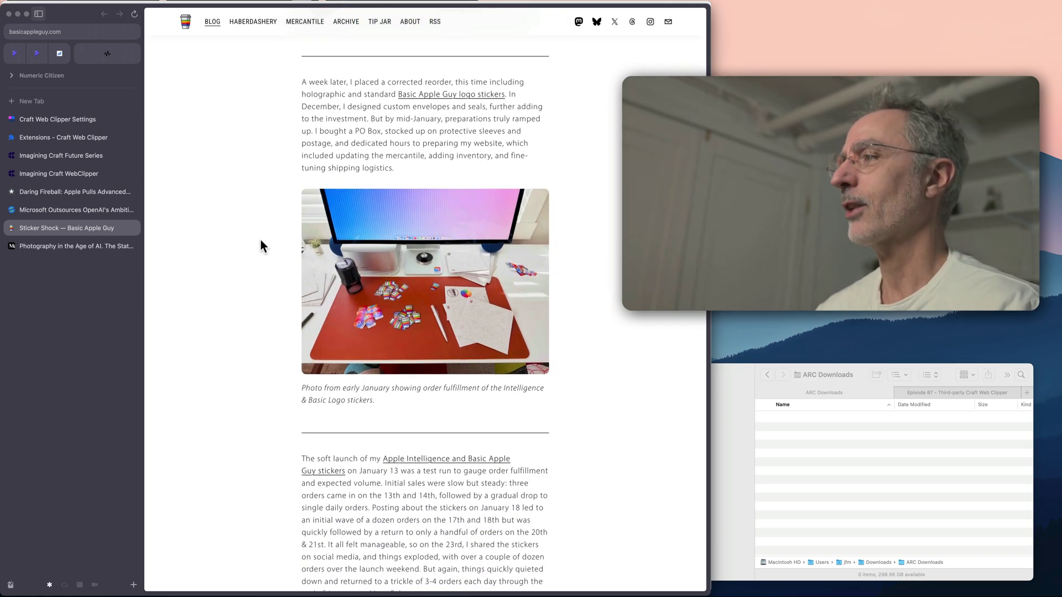
{"action": "scroll", "coordinate": [260, 243], "scroll_direction": "down", "scroll_amount": 7}
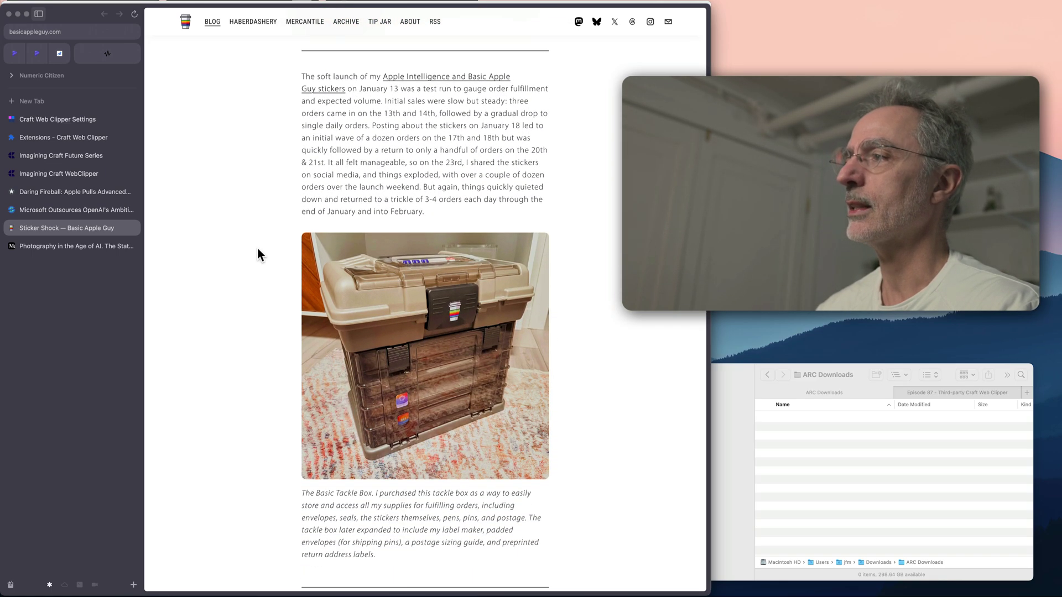
{"action": "scroll", "coordinate": [258, 248], "scroll_direction": "down", "scroll_amount": 4}
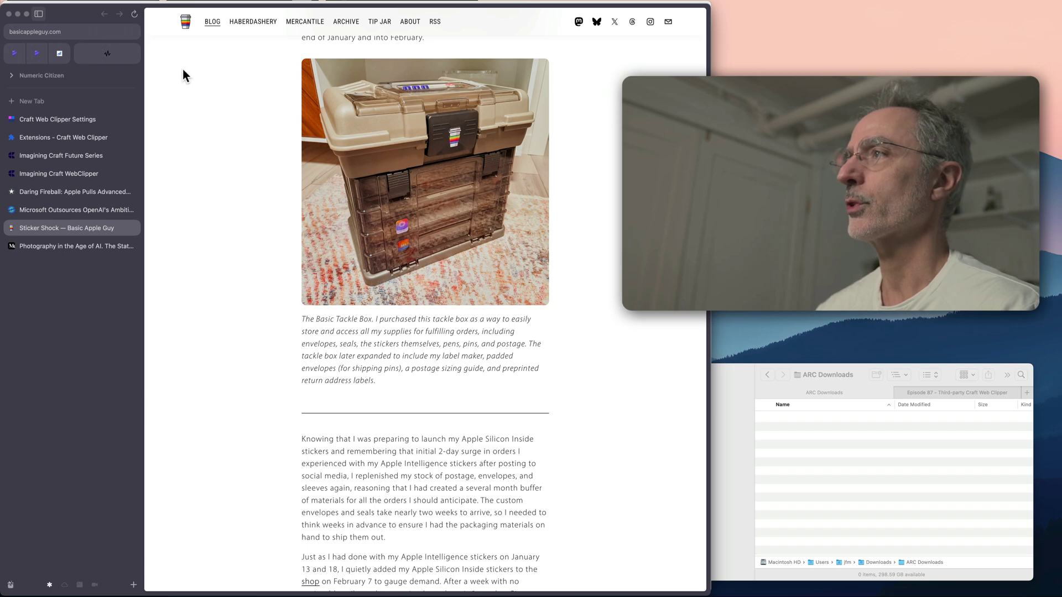
Clip the Sticker Shock article to Craft via Comment & Save with 'I must order one of those!'.
{"action": "left_click", "coordinate": [194, 0]}
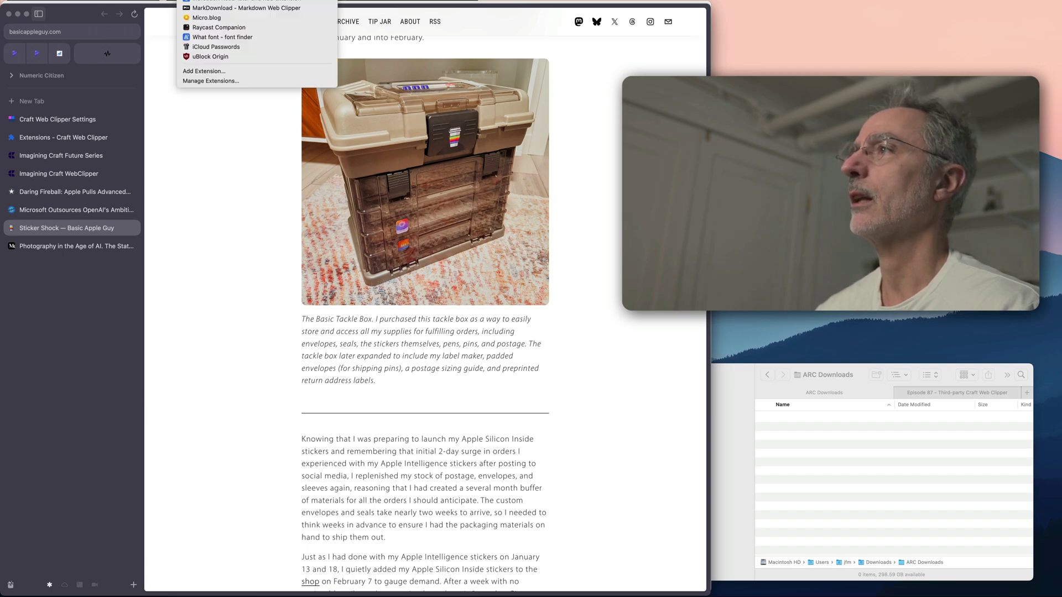
{"action": "left_click", "coordinate": [228, 1]}
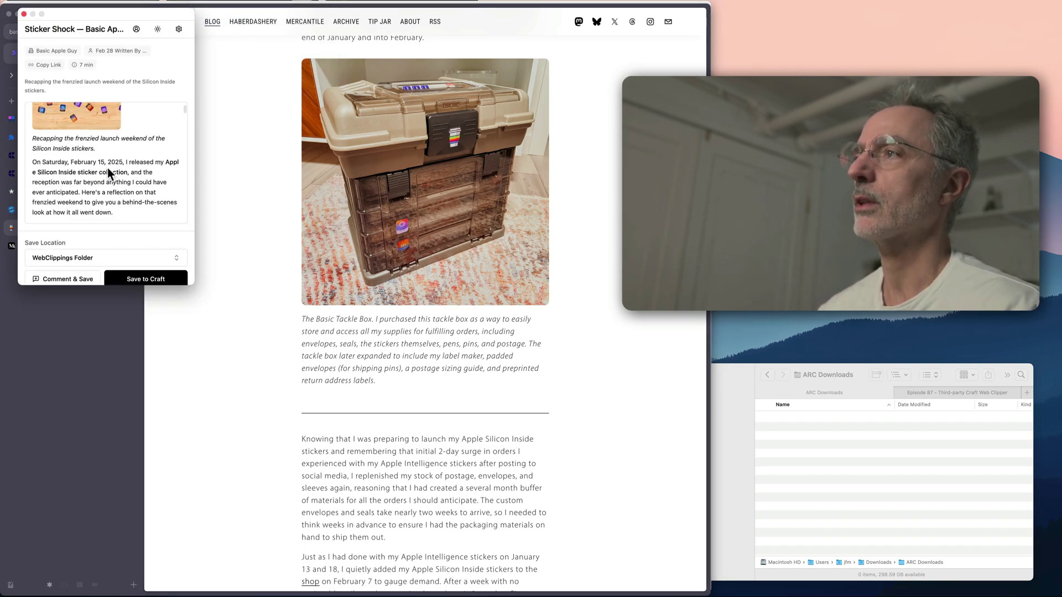
{"action": "scroll", "coordinate": [107, 168], "scroll_direction": "down", "scroll_amount": 10}
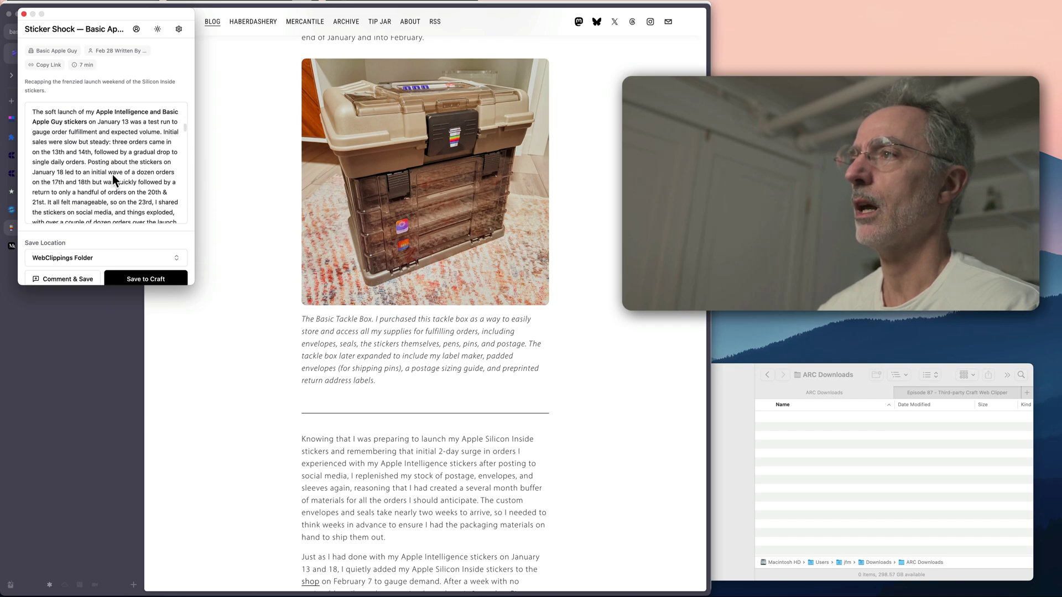
{"action": "scroll", "coordinate": [111, 174], "scroll_direction": "down", "scroll_amount": 10}
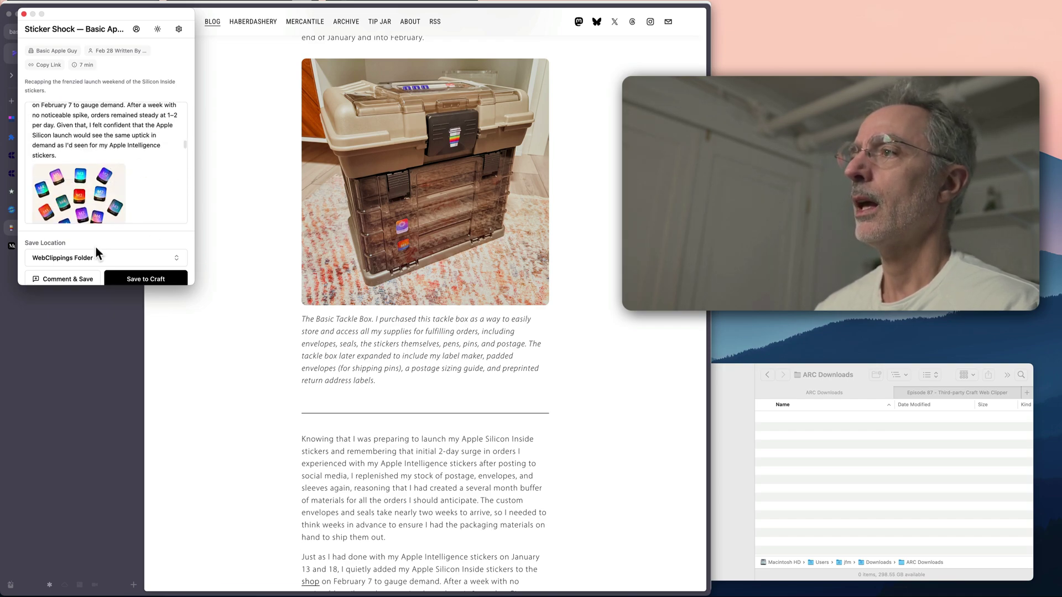
{"action": "left_click", "coordinate": [78, 277]}
{"action": "left_click", "coordinate": [83, 207]}
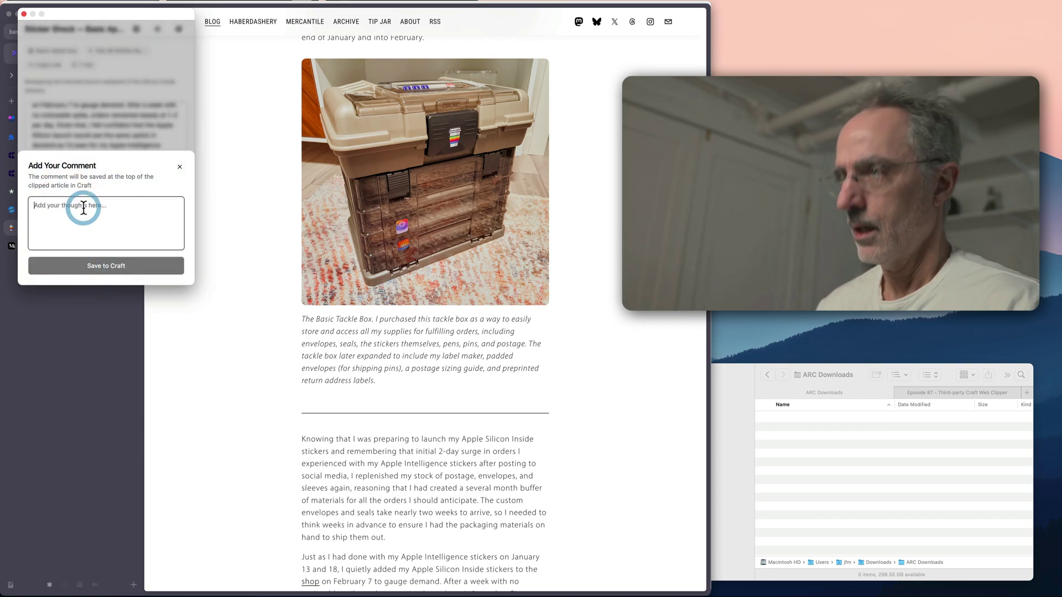
{"action": "type", "text": "I must order one of those!"}
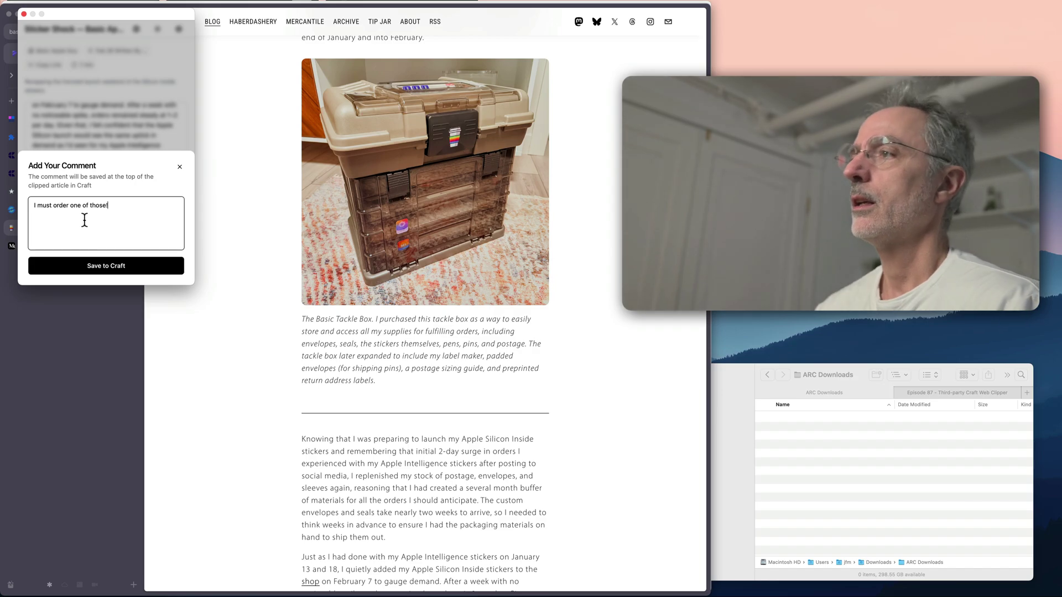
{"action": "left_click", "coordinate": [105, 266]}
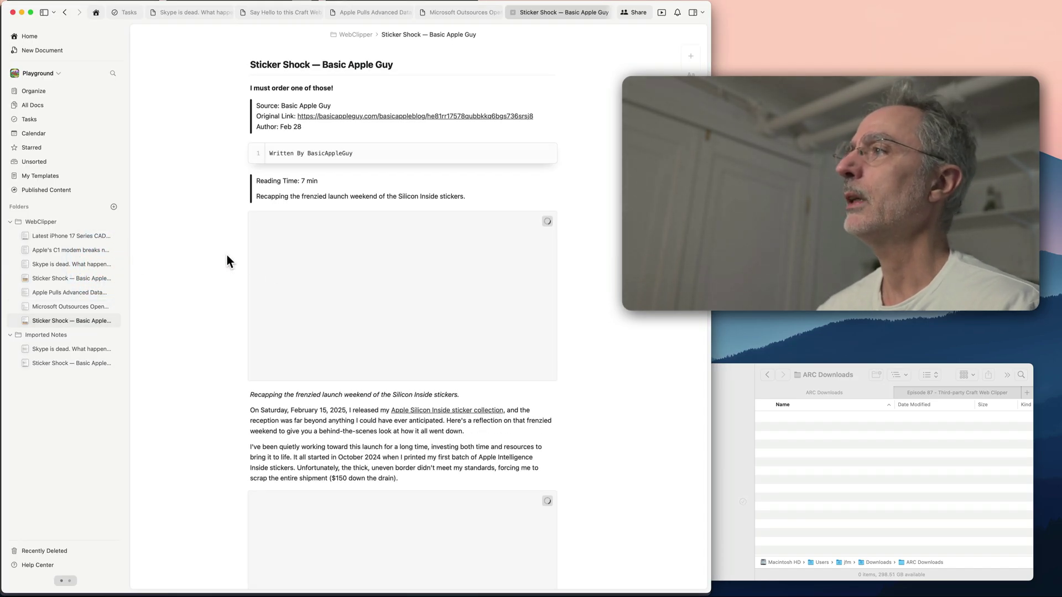
Browse the Sticker Shock clip's sticker and desk photos in the full-size viewer, then close it.
{"action": "scroll", "coordinate": [461, 217], "scroll_direction": "down", "scroll_amount": 15}
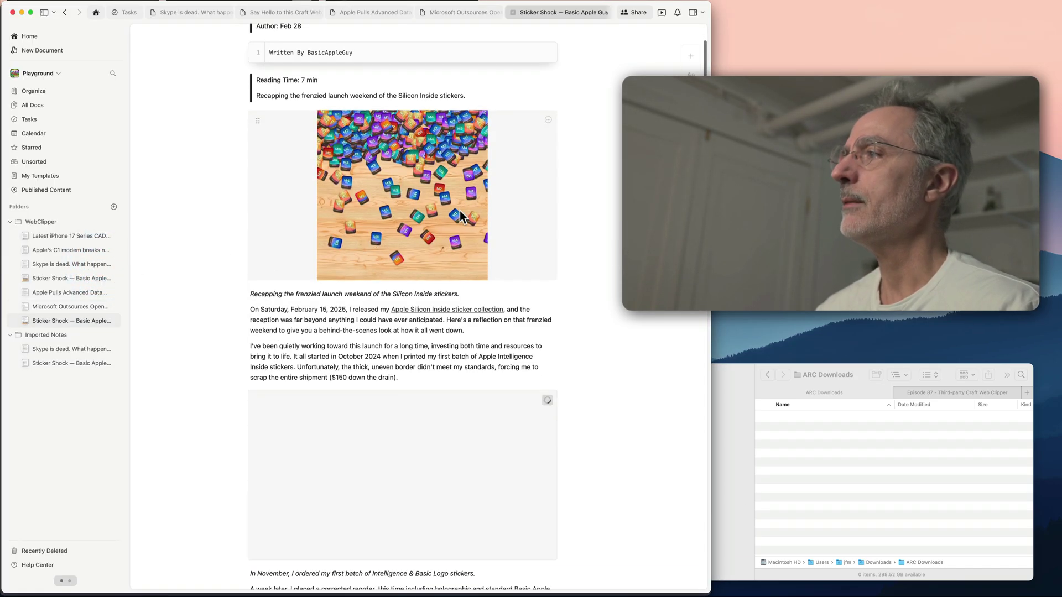
{"action": "scroll", "coordinate": [461, 224], "scroll_direction": "down", "scroll_amount": 20}
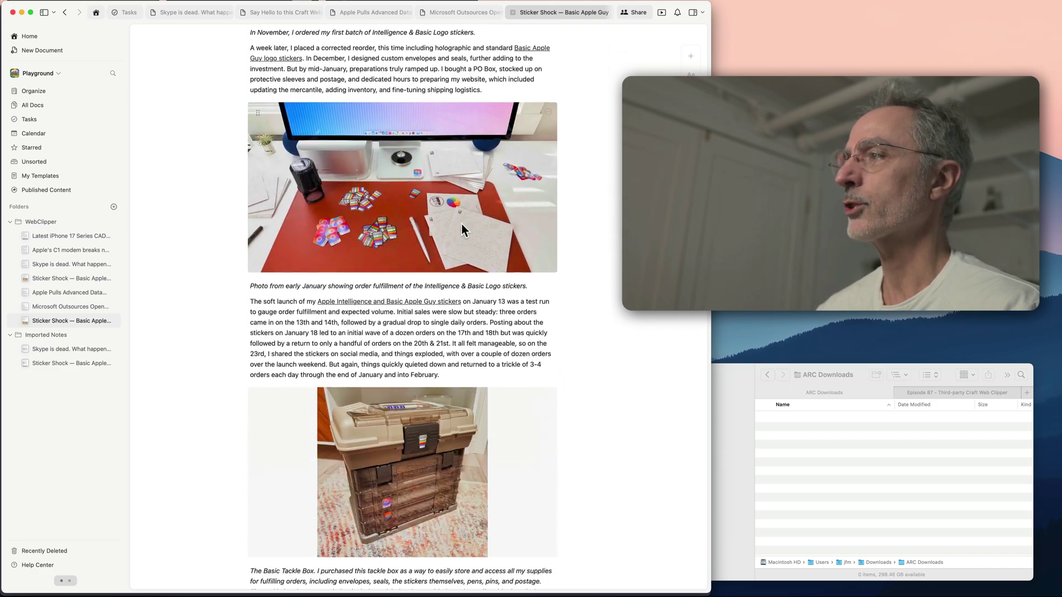
{"action": "scroll", "coordinate": [461, 224], "scroll_direction": "down", "scroll_amount": 12}
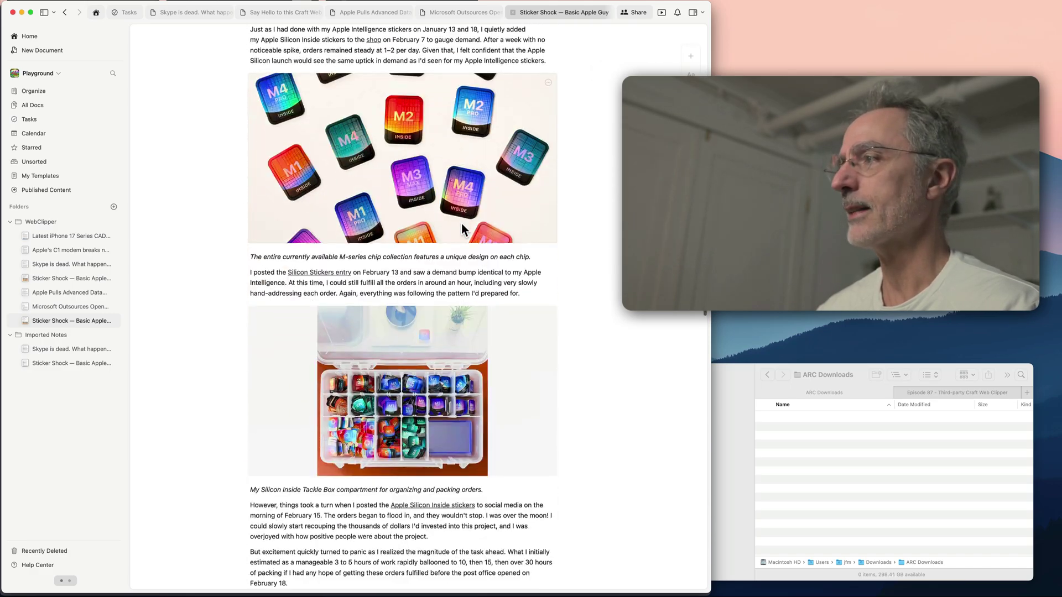
{"action": "left_click", "coordinate": [445, 133]}
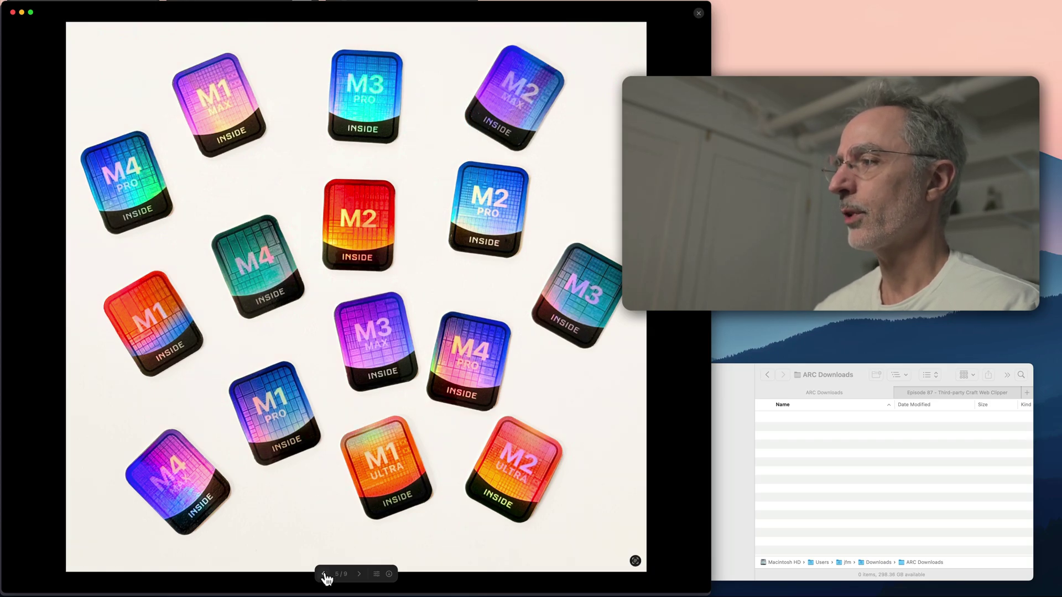
{"action": "left_click", "coordinate": [325, 575]}
{"action": "left_click", "coordinate": [324, 574]}
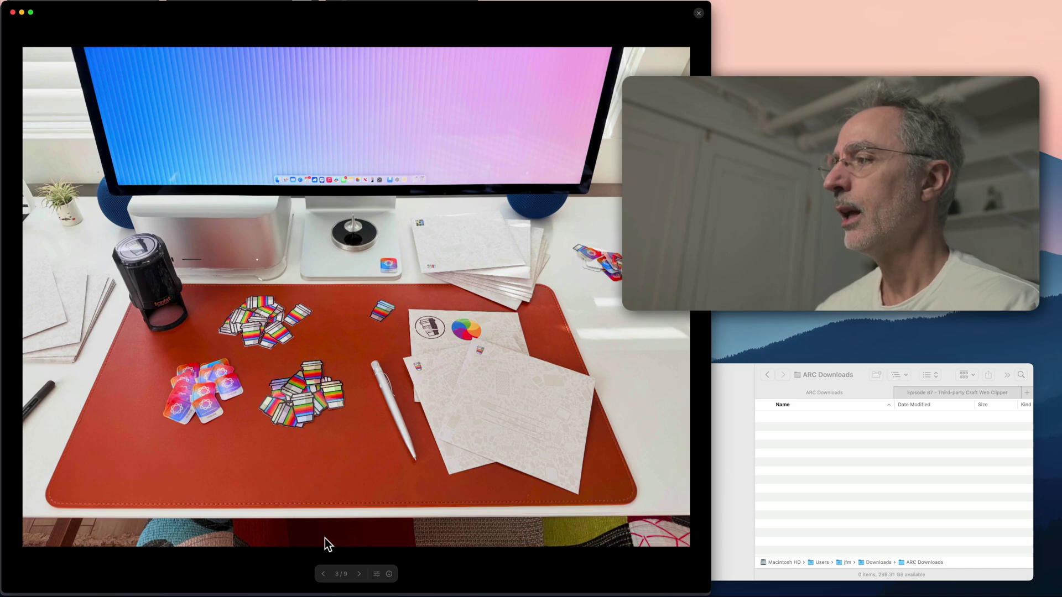
{"action": "left_click", "coordinate": [323, 575]}
{"action": "key", "text": "Escape"}
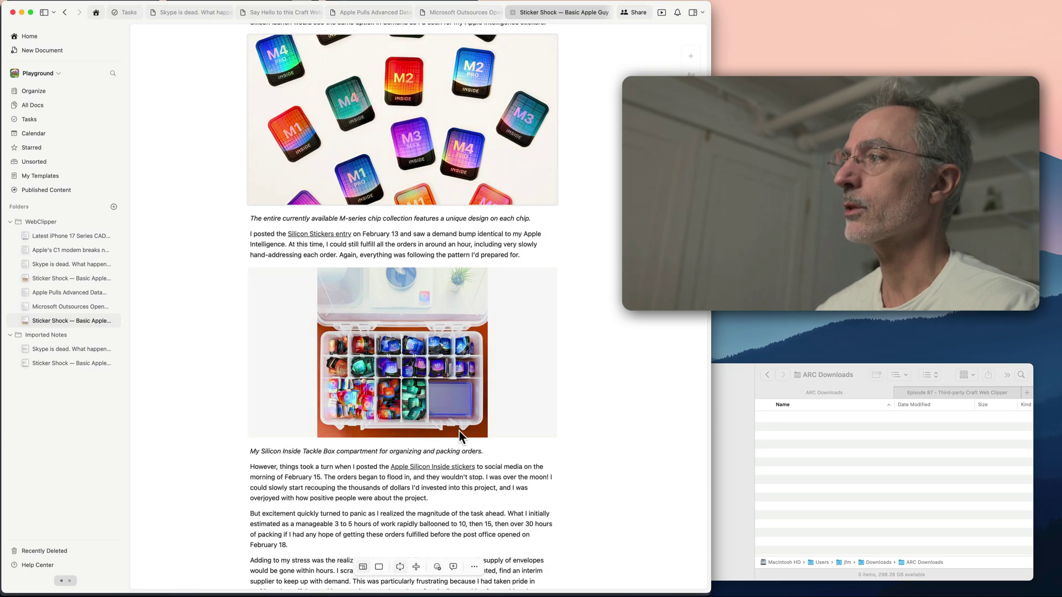
{"action": "scroll", "coordinate": [462, 434], "scroll_direction": "up", "scroll_amount": 20}
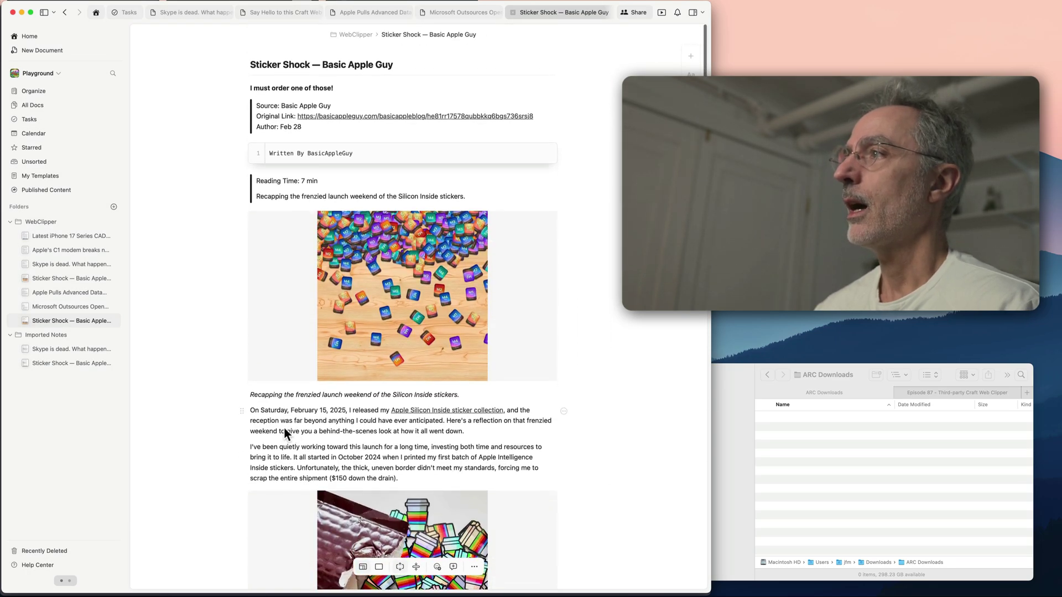
{"action": "left_click", "coordinate": [242, 150]}
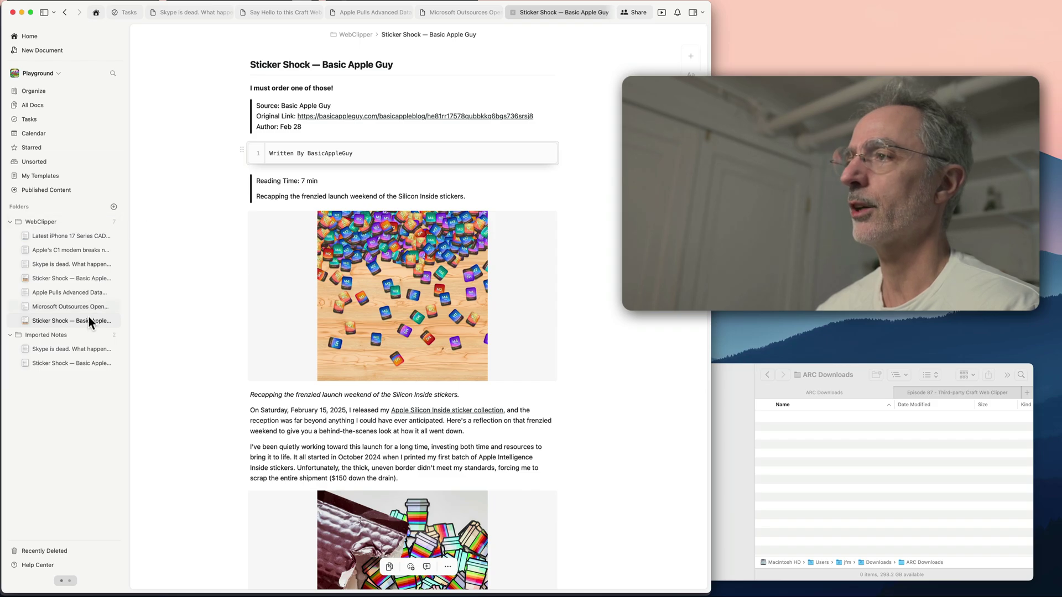
View the clipped Microsoft Outsources article, then bring up 'Photography in the Age of AI' in Arc.
{"action": "left_click", "coordinate": [69, 306]}
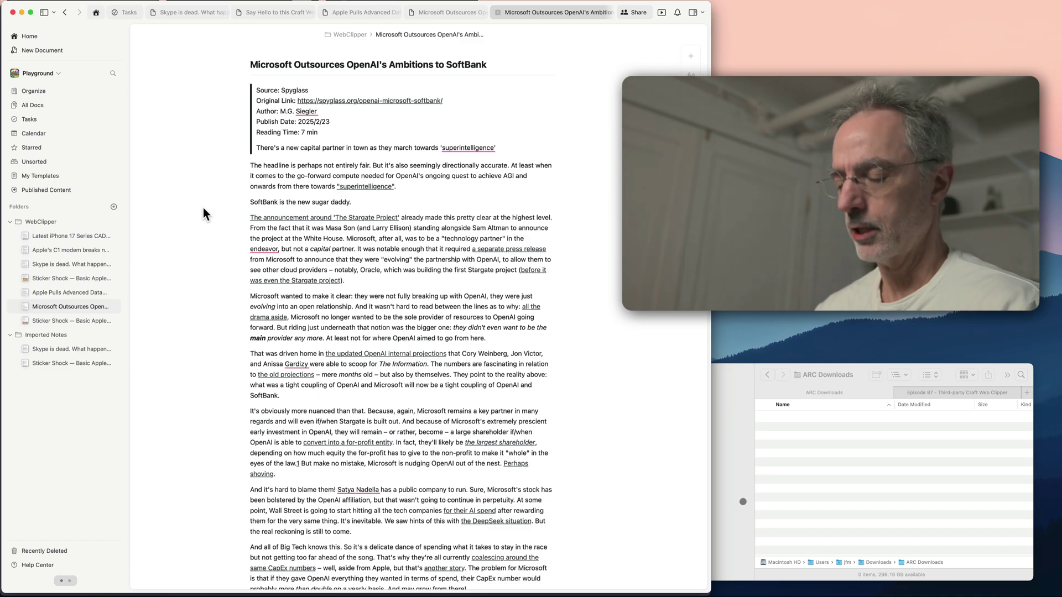
{"action": "key", "text": "super+Tab"}
{"action": "left_click", "coordinate": [42, 247]}
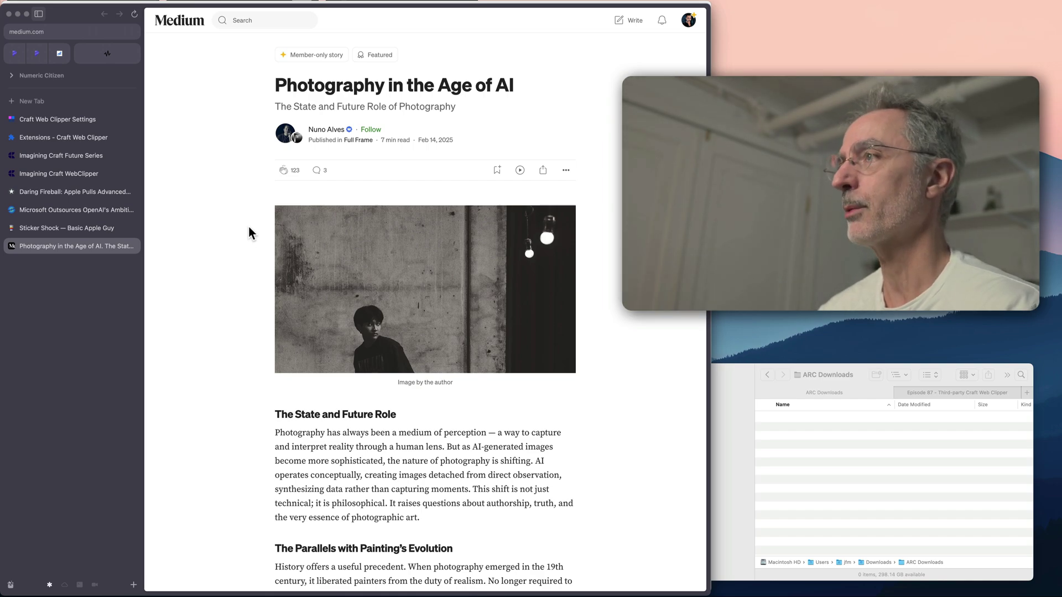
Clip the Medium article 'Photography in the Age of AI' into Craft using Craft Web Clipper.
{"action": "scroll", "coordinate": [256, 229], "scroll_direction": "down", "scroll_amount": 2}
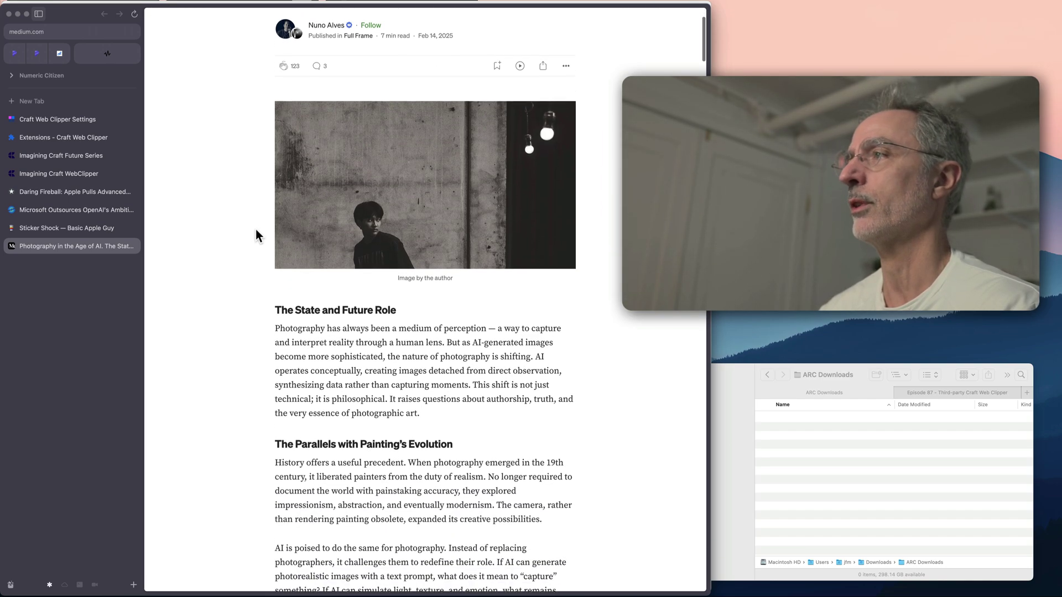
{"action": "scroll", "coordinate": [256, 229], "scroll_direction": "up", "scroll_amount": 2}
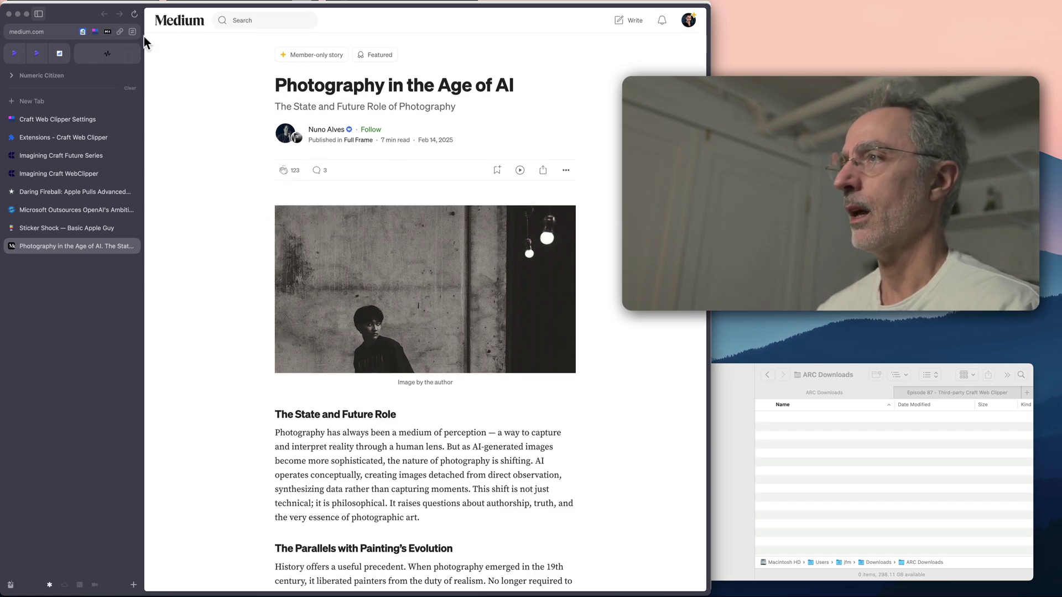
{"action": "left_click", "coordinate": [210, 1]}
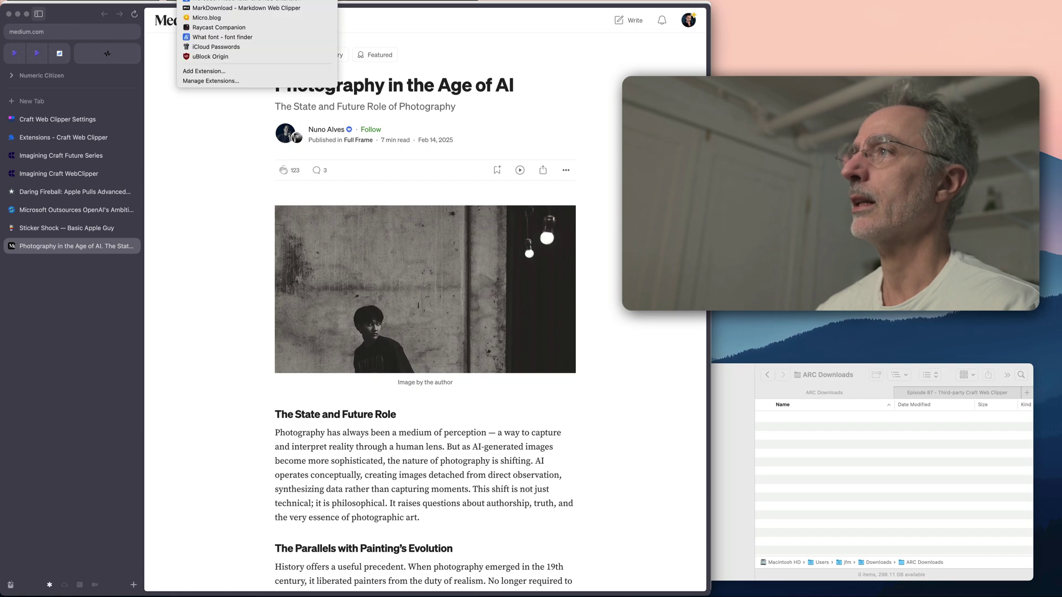
{"action": "left_click", "coordinate": [210, 1]}
{"action": "scroll", "coordinate": [85, 161], "scroll_direction": "down", "scroll_amount": 10}
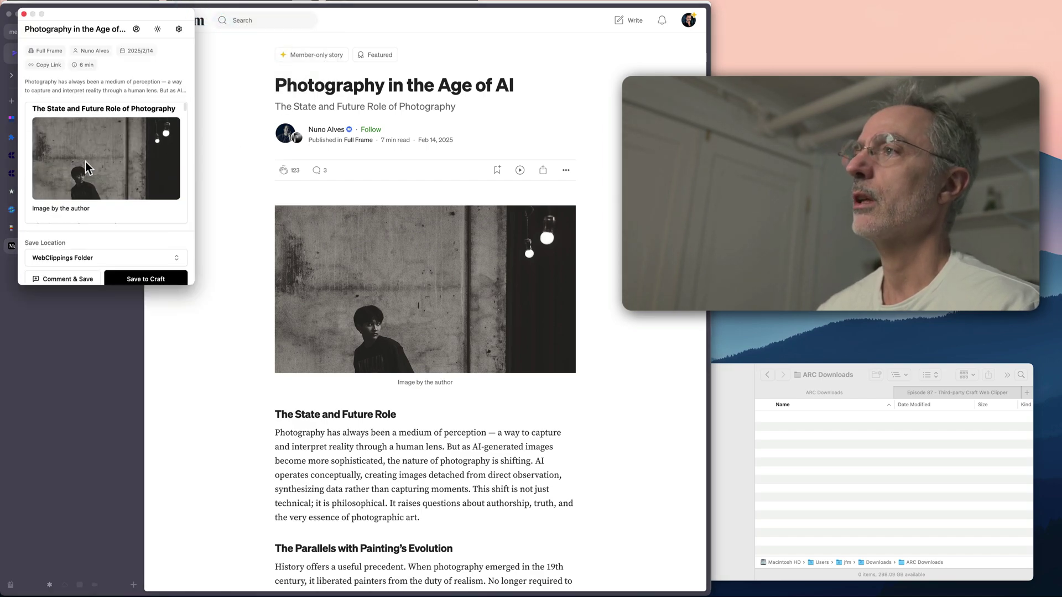
{"action": "scroll", "coordinate": [85, 163], "scroll_direction": "down", "scroll_amount": 15}
{"action": "scroll", "coordinate": [85, 163], "scroll_direction": "down", "scroll_amount": 5}
{"action": "left_click", "coordinate": [145, 279]}
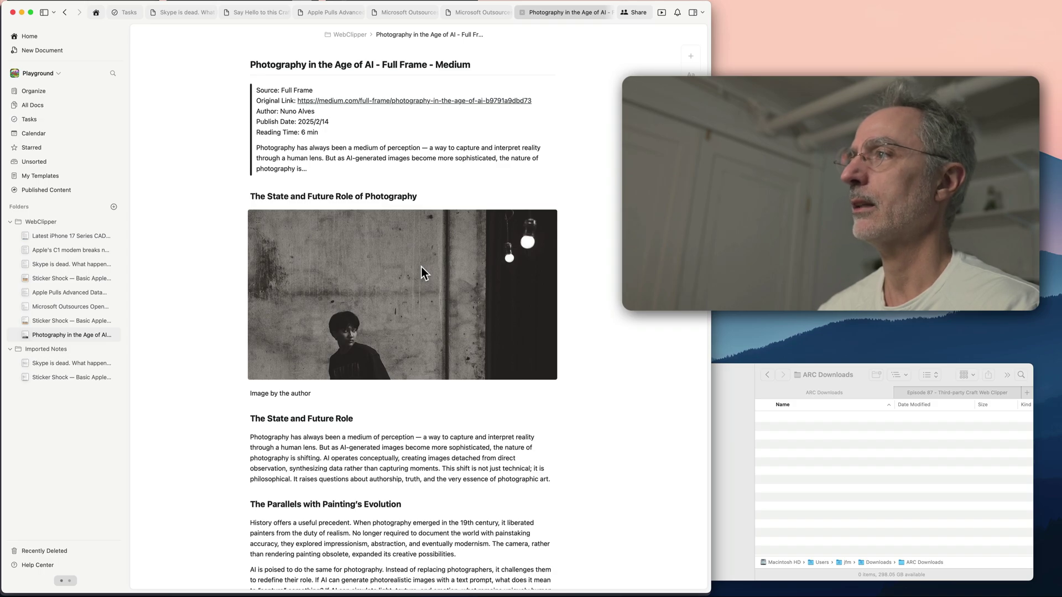
Make the image under 'Where AI will be less relevant' wide in the clipped Medium document.
{"action": "scroll", "coordinate": [421, 267], "scroll_direction": "down", "scroll_amount": 1}
{"action": "left_click", "coordinate": [264, 143]}
{"action": "scroll", "coordinate": [389, 232], "scroll_direction": "down", "scroll_amount": 10}
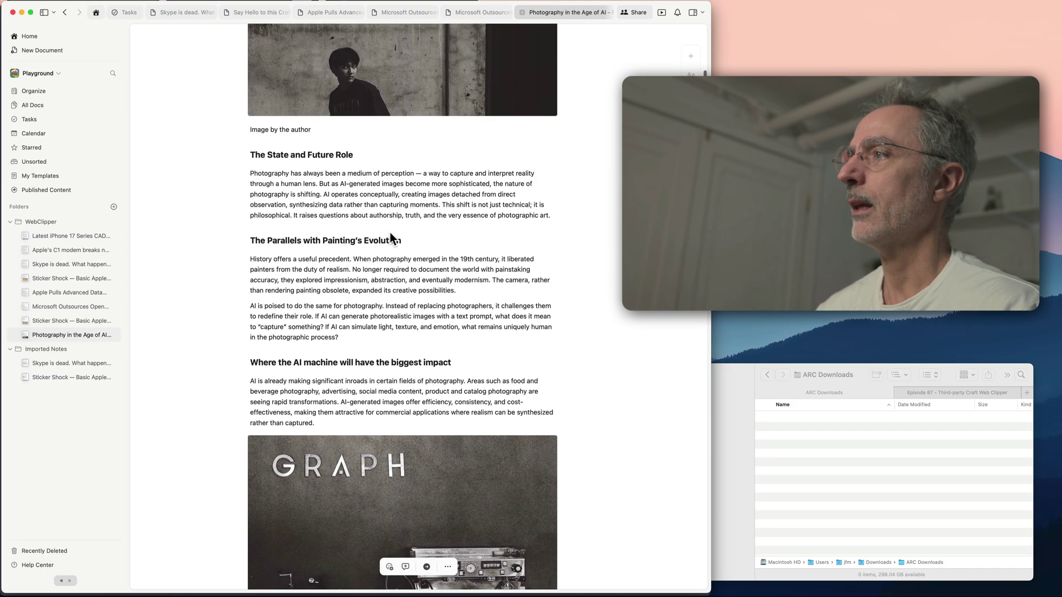
{"action": "scroll", "coordinate": [390, 233], "scroll_direction": "down", "scroll_amount": 20}
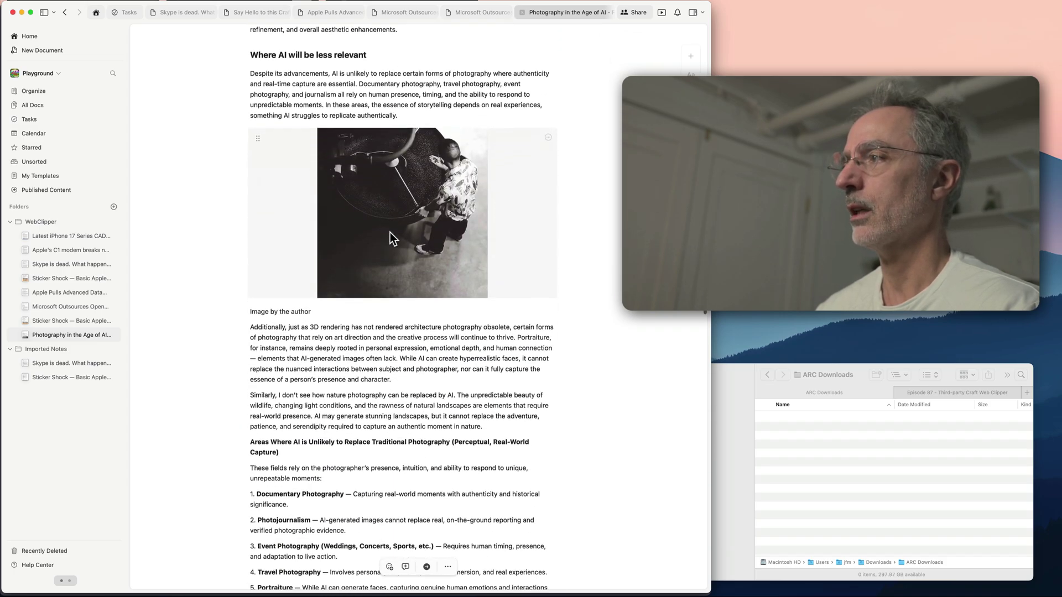
{"action": "left_click", "coordinate": [490, 180]}
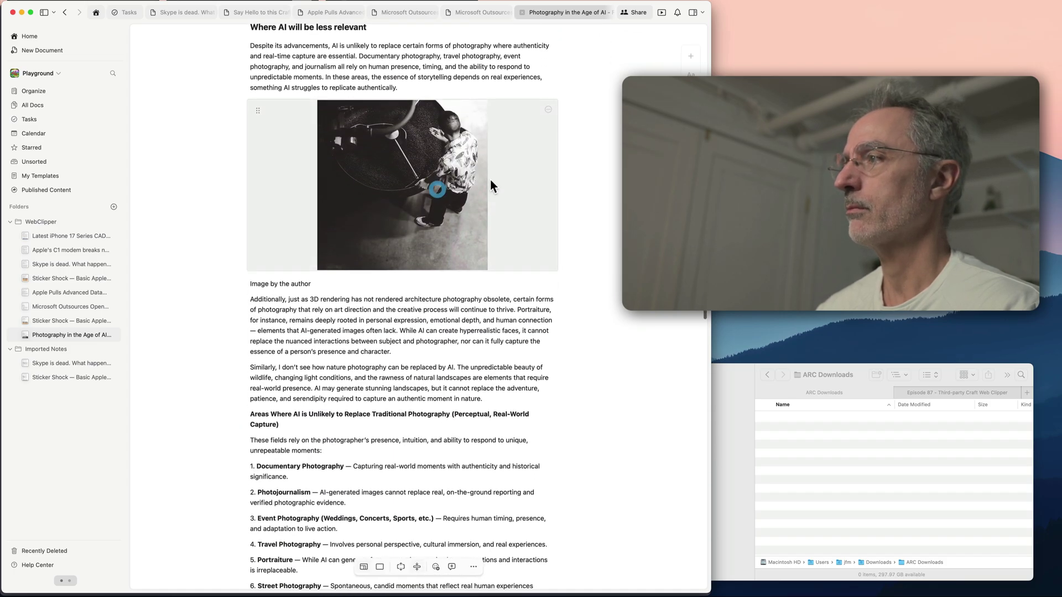
{"action": "left_click", "coordinate": [380, 566]}
{"action": "scroll", "coordinate": [389, 386], "scroll_direction": "down", "scroll_amount": 18}
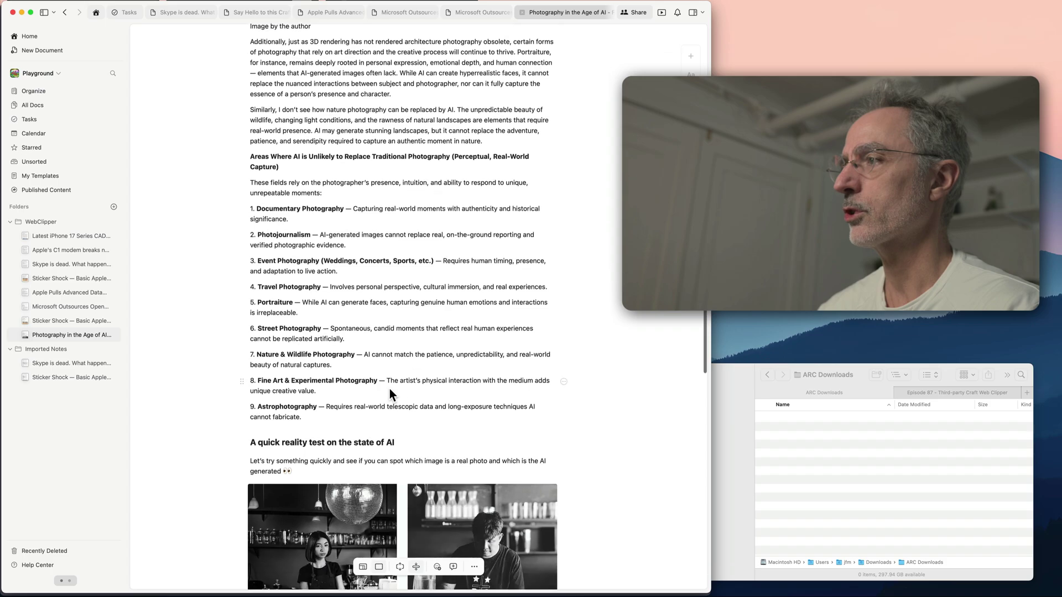
{"action": "scroll", "coordinate": [390, 389], "scroll_direction": "down", "scroll_amount": 10}
{"action": "scroll", "coordinate": [182, 355], "scroll_direction": "down", "scroll_amount": 10}
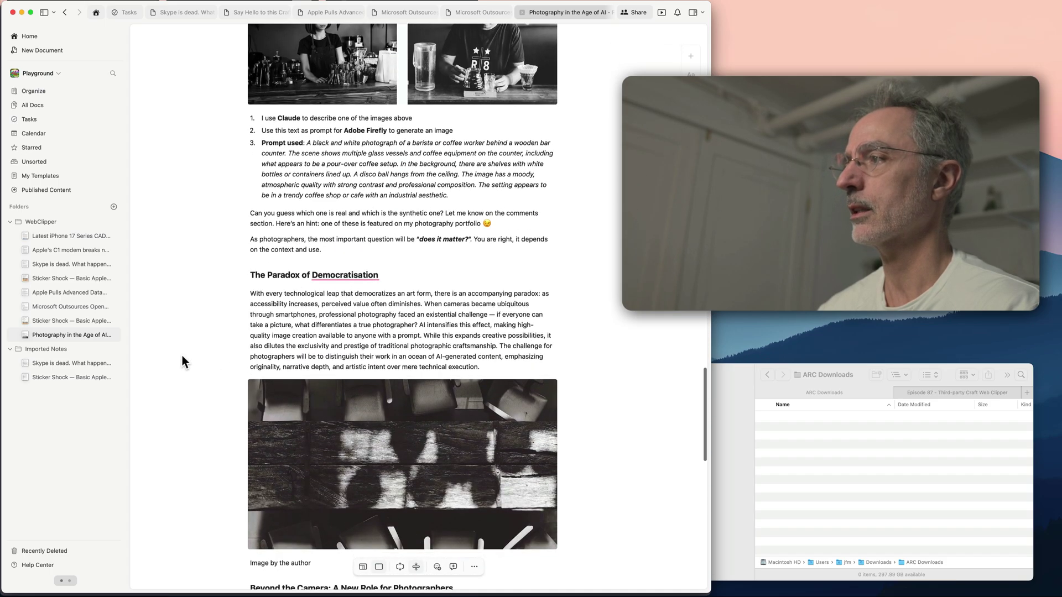
{"action": "scroll", "coordinate": [182, 356], "scroll_direction": "down", "scroll_amount": 8}
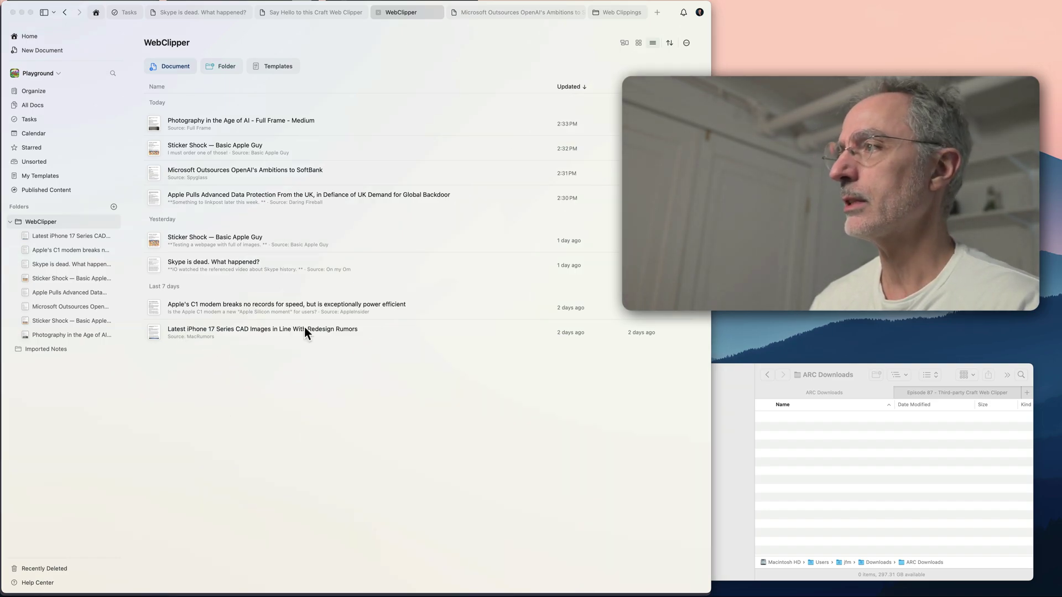
{"action": "left_click", "coordinate": [290, 395]}
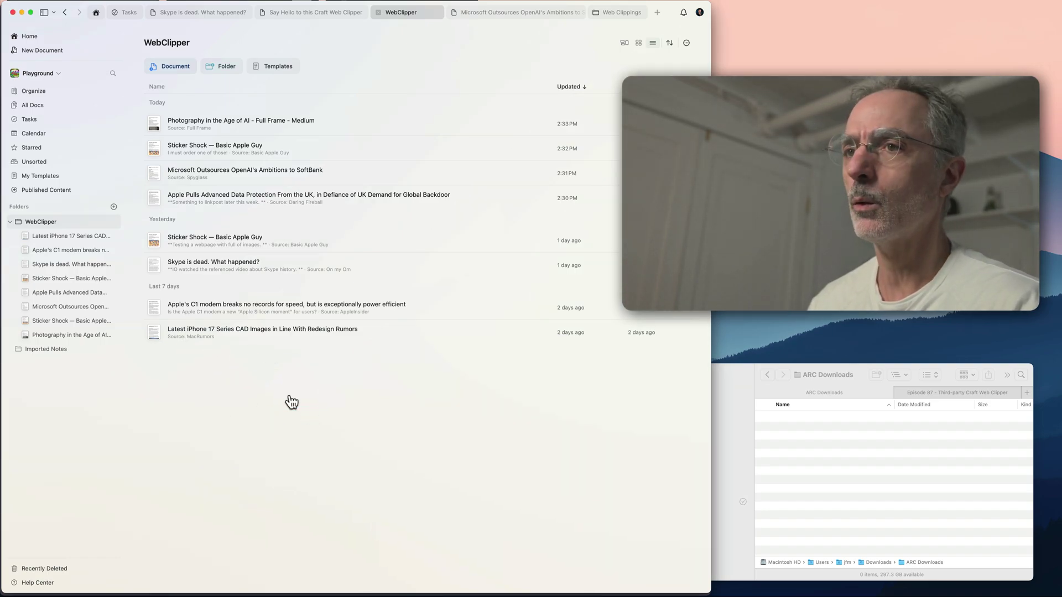
{"action": "key", "text": "super+Tab"}
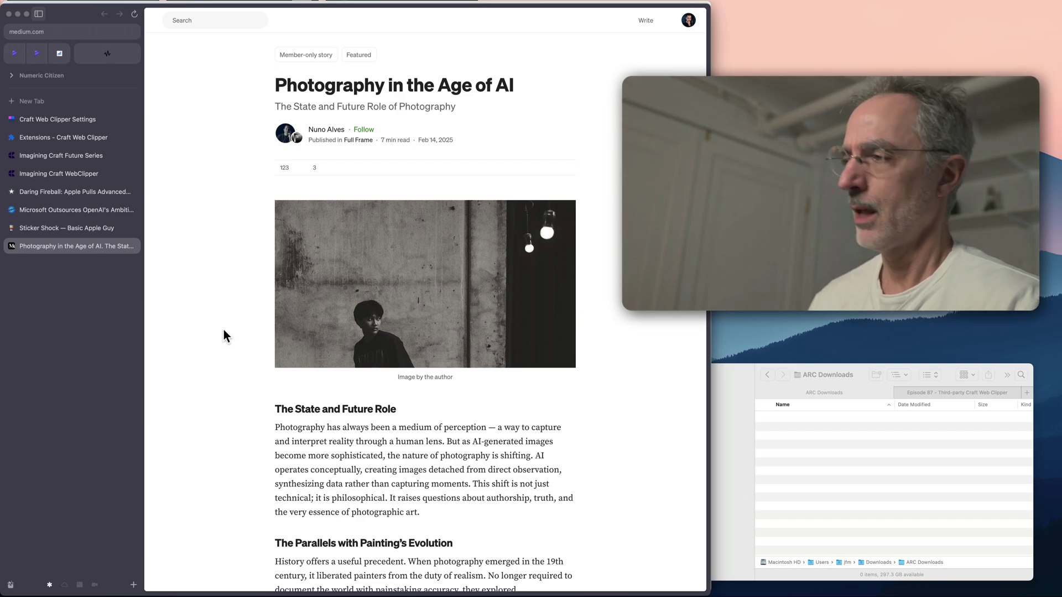
Download 'Photography in the Age of AI' with MarkDownload as an 11 KB Markdown file plus images folder.
{"action": "left_click", "coordinate": [189, 1]}
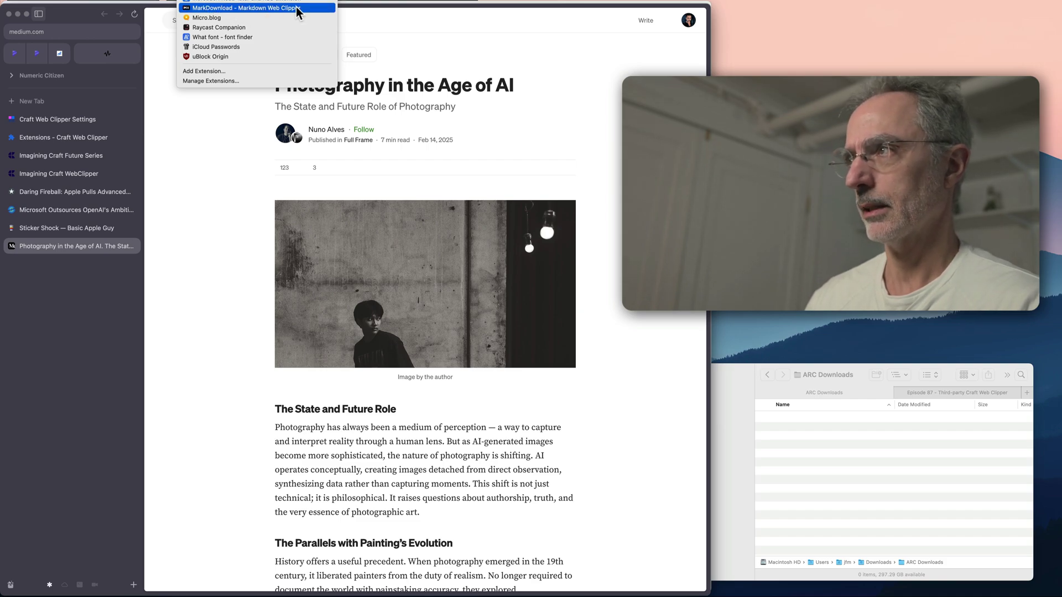
{"action": "left_click", "coordinate": [310, 8]}
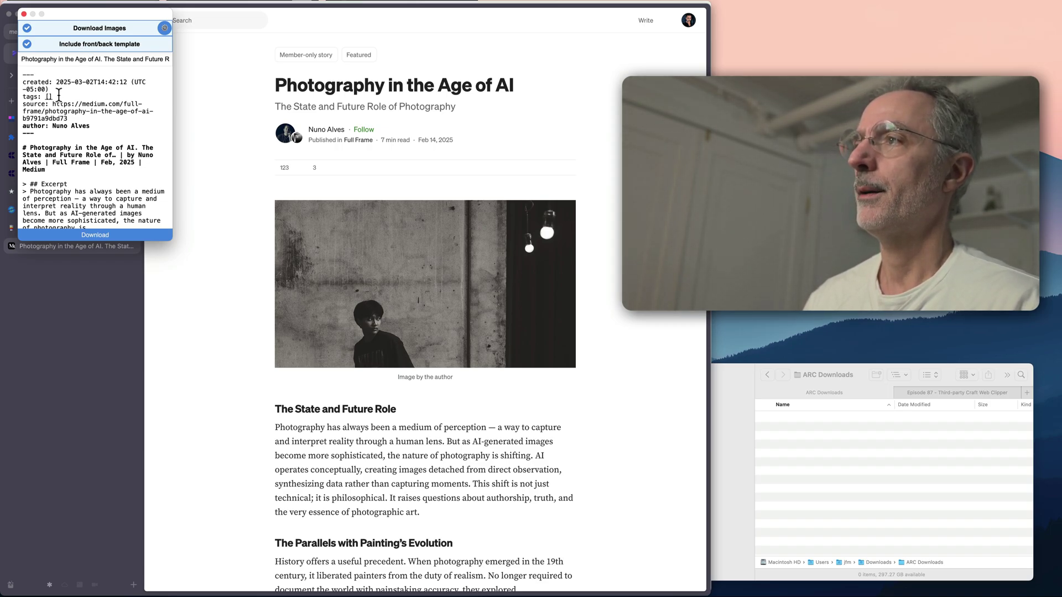
{"action": "scroll", "coordinate": [58, 95], "scroll_direction": "down", "scroll_amount": 15}
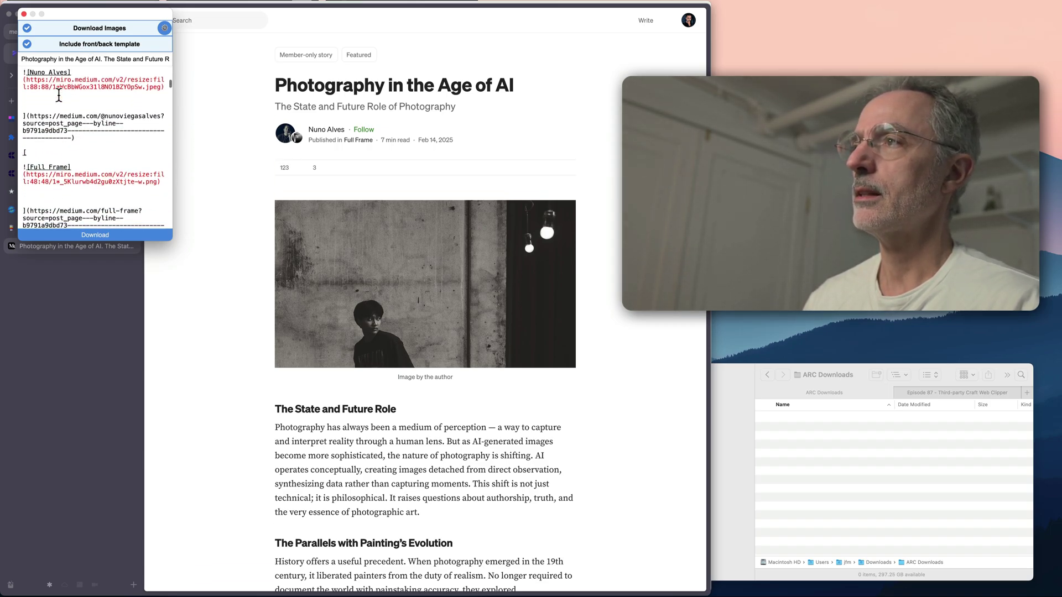
{"action": "scroll", "coordinate": [59, 95], "scroll_direction": "down", "scroll_amount": 20}
{"action": "scroll", "coordinate": [60, 132], "scroll_direction": "up", "scroll_amount": 10}
{"action": "scroll", "coordinate": [60, 133], "scroll_direction": "down", "scroll_amount": 5}
{"action": "scroll", "coordinate": [62, 135], "scroll_direction": "down", "scroll_amount": 15}
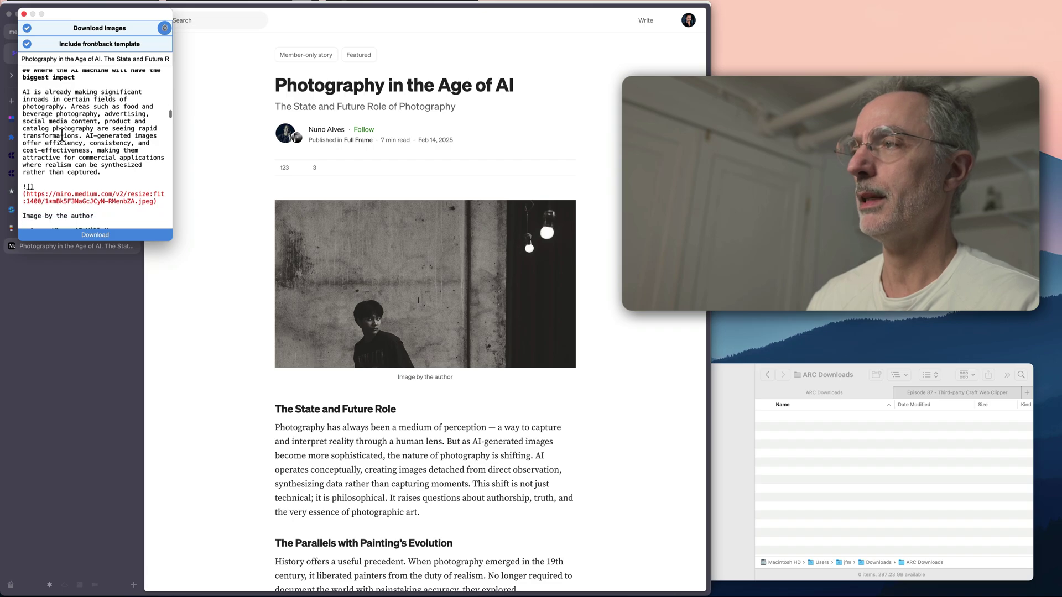
{"action": "scroll", "coordinate": [62, 135], "scroll_direction": "down", "scroll_amount": 10}
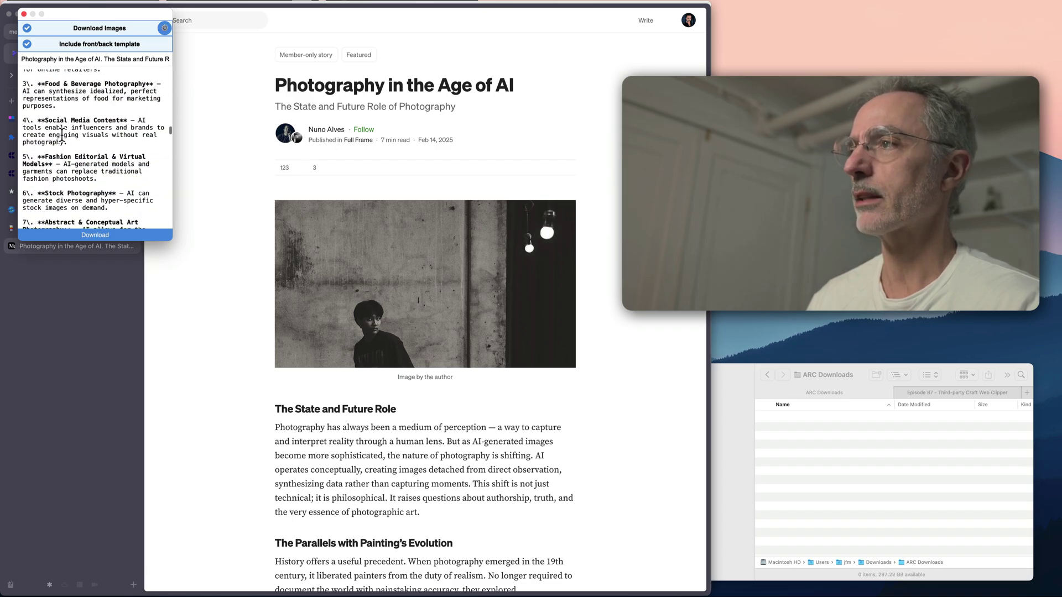
{"action": "left_click", "coordinate": [97, 235]}
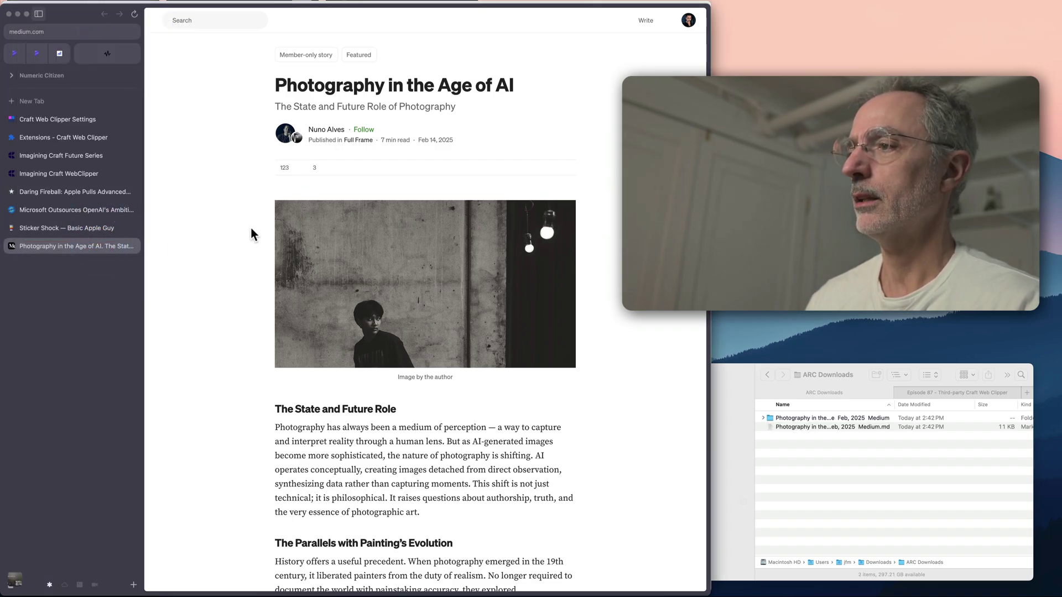
Expand the Photography folder in Finder to show its sixteen image files beside the .md file.
{"action": "left_click", "coordinate": [793, 440]}
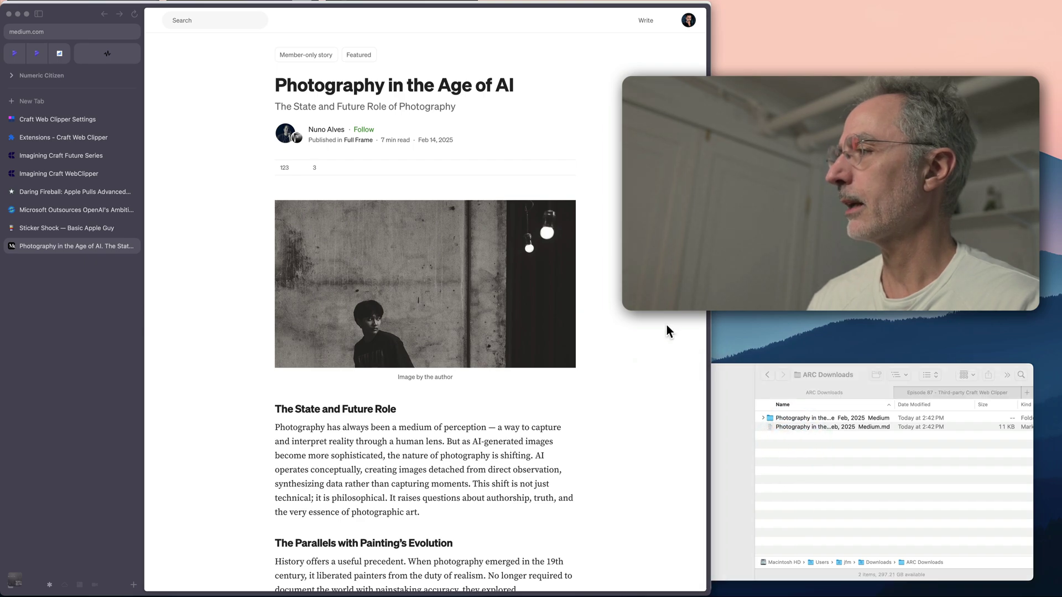
{"action": "left_click", "coordinate": [666, 325]}
{"action": "left_click", "coordinate": [763, 417]}
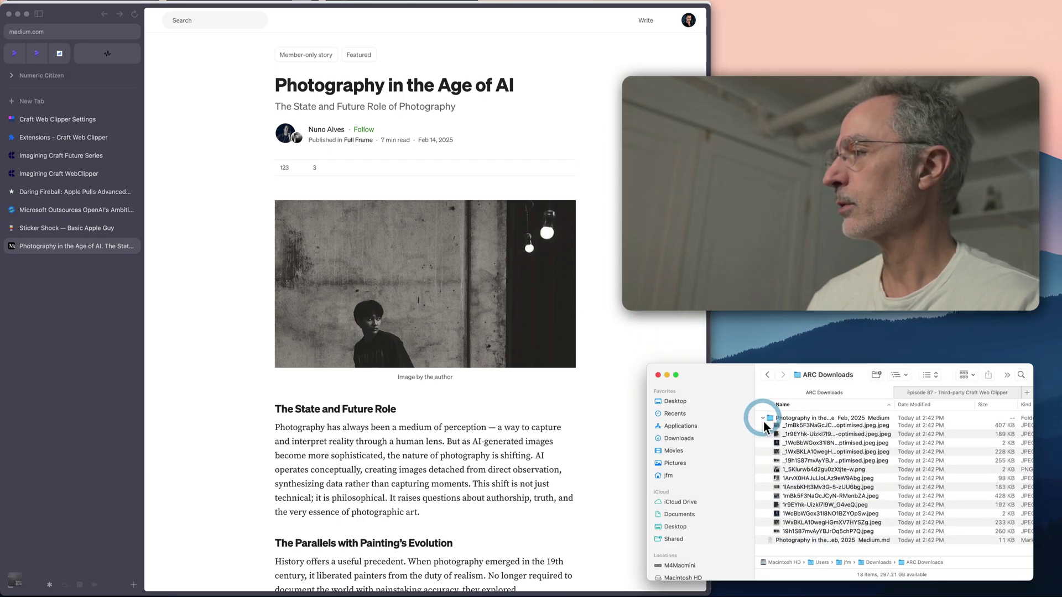
{"action": "scroll", "coordinate": [834, 466], "scroll_direction": "down", "scroll_amount": 2}
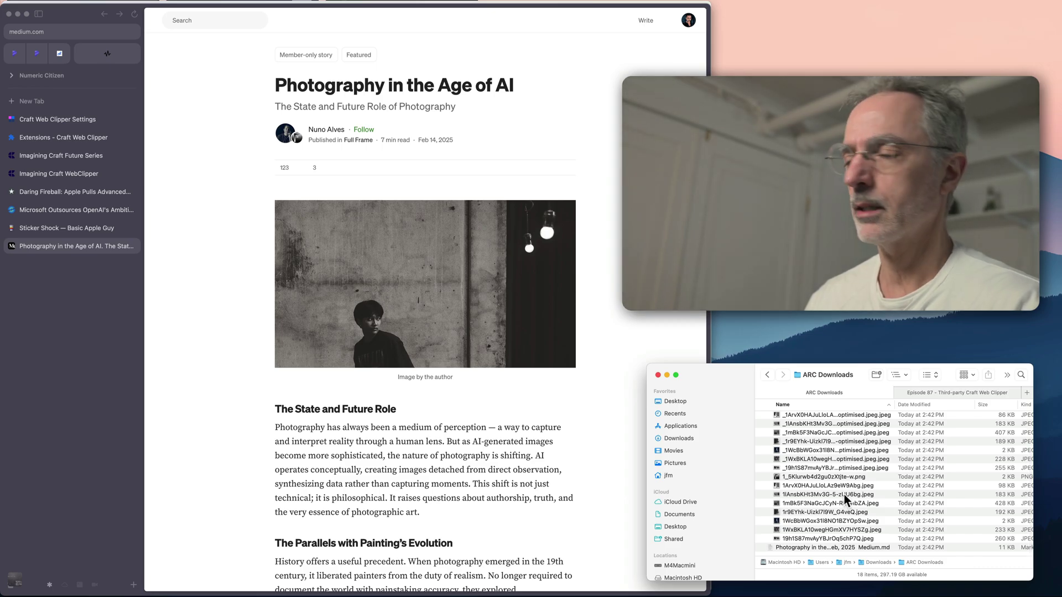
{"action": "scroll", "coordinate": [844, 496], "scroll_direction": "down", "scroll_amount": 1}
{"action": "left_click", "coordinate": [839, 545]}
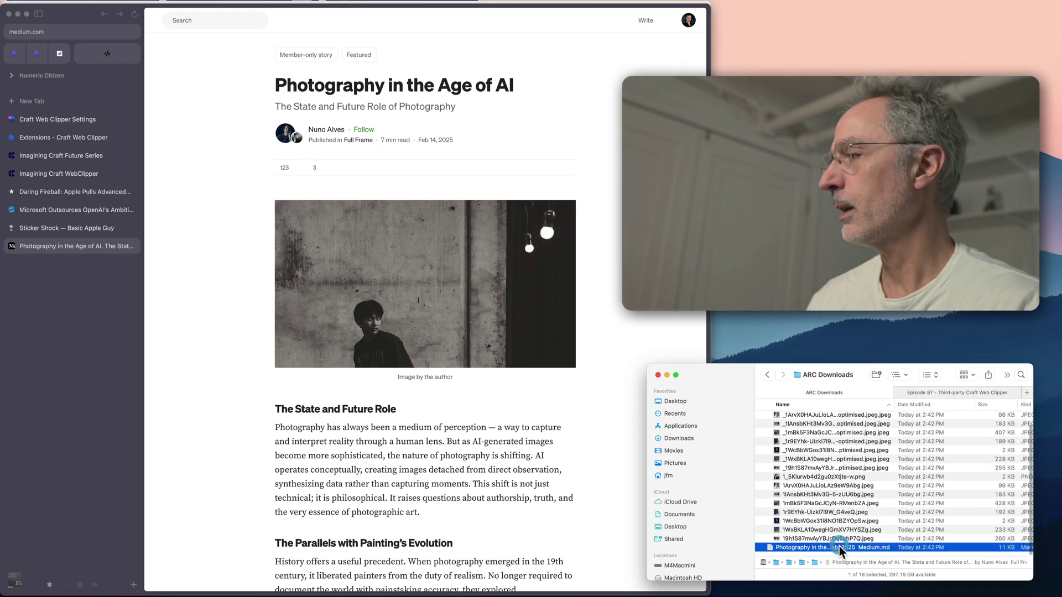
{"action": "left_click", "coordinate": [231, 393]}
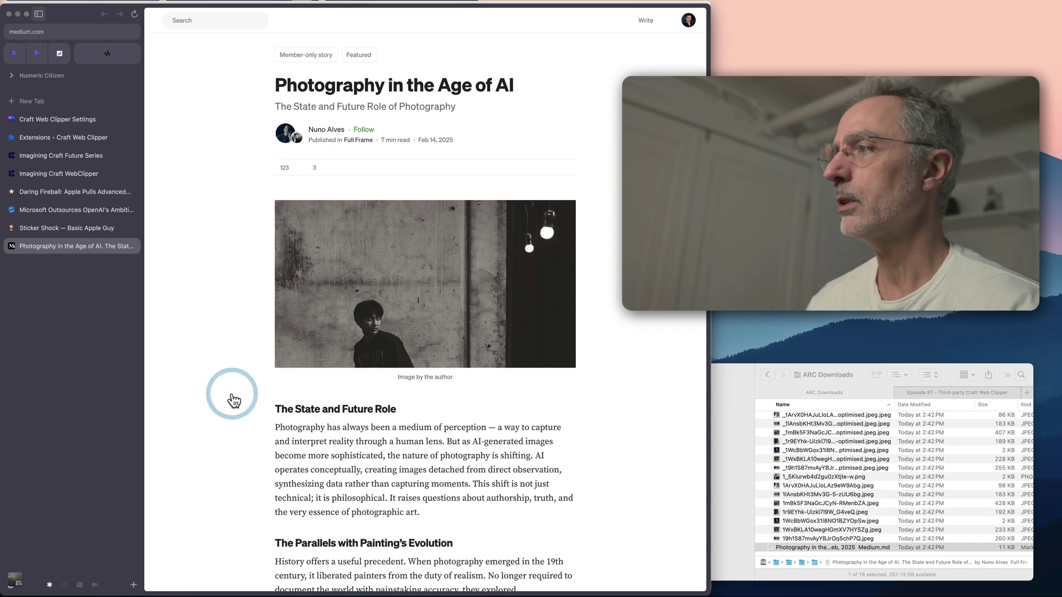
Import the Photography in the Age of AI .md file from ARC Downloads into Imported Notes.
{"action": "key", "text": "super+Tab"}
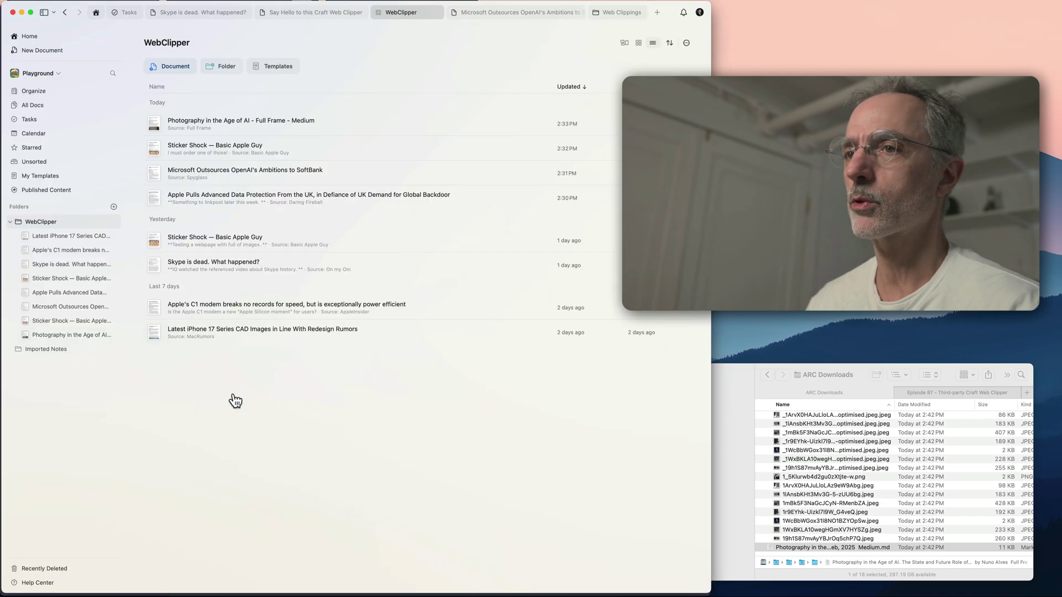
{"action": "left_click", "coordinate": [61, 350]}
{"action": "left_click", "coordinate": [54, 1]}
{"action": "mouse_move", "coordinate": [74, 60]}
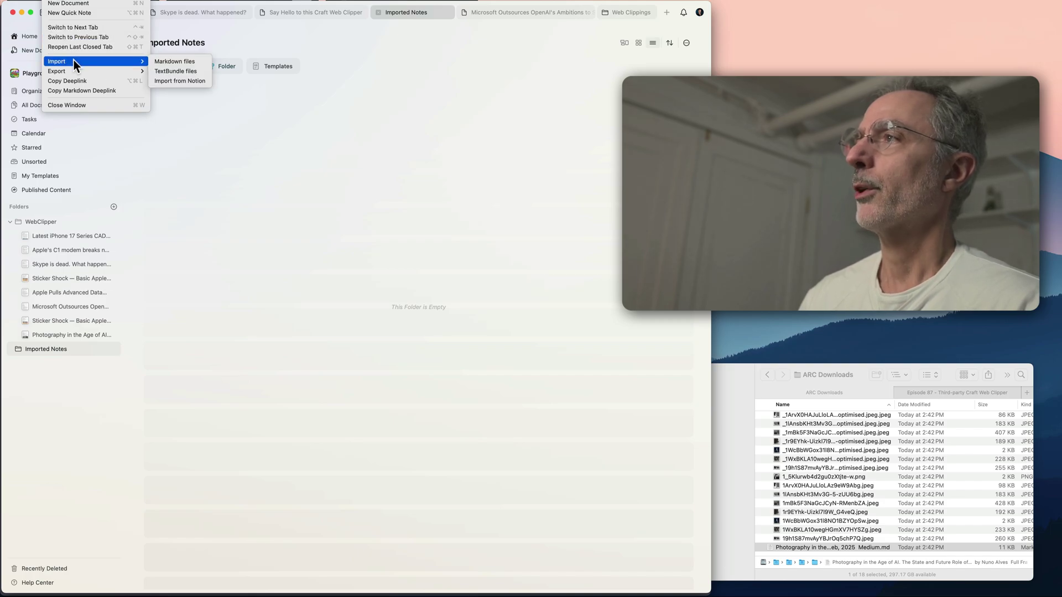
{"action": "left_click", "coordinate": [194, 61]}
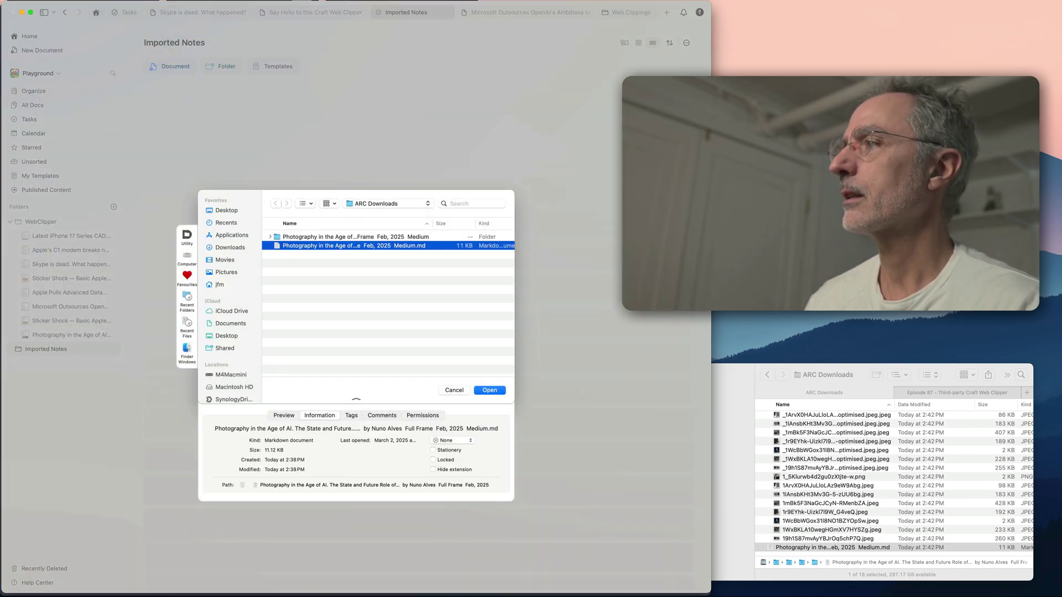
{"action": "double_click", "coordinate": [373, 245]}
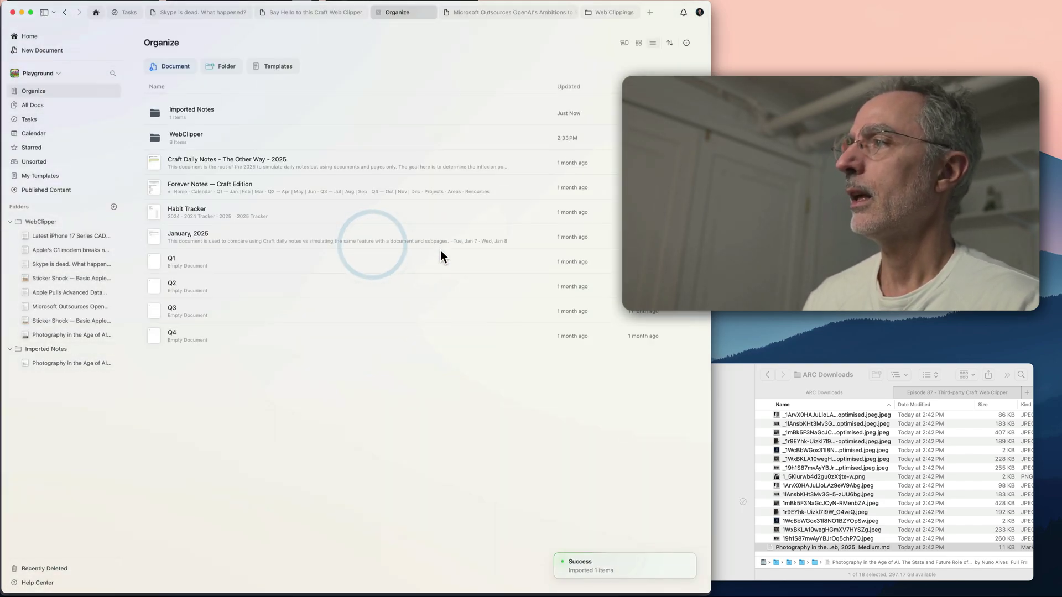
{"action": "left_click", "coordinate": [76, 363]}
Review the imported note's front matter, excerpt and embedded images.
{"action": "scroll", "coordinate": [400, 395], "scroll_direction": "down", "scroll_amount": 15}
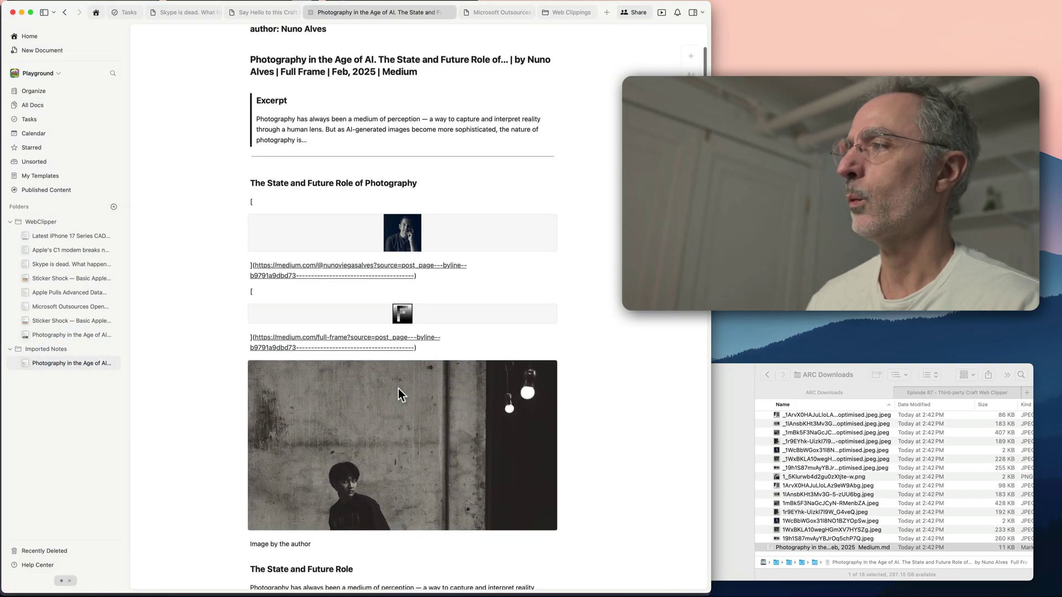
{"action": "scroll", "coordinate": [399, 390], "scroll_direction": "down", "scroll_amount": 14}
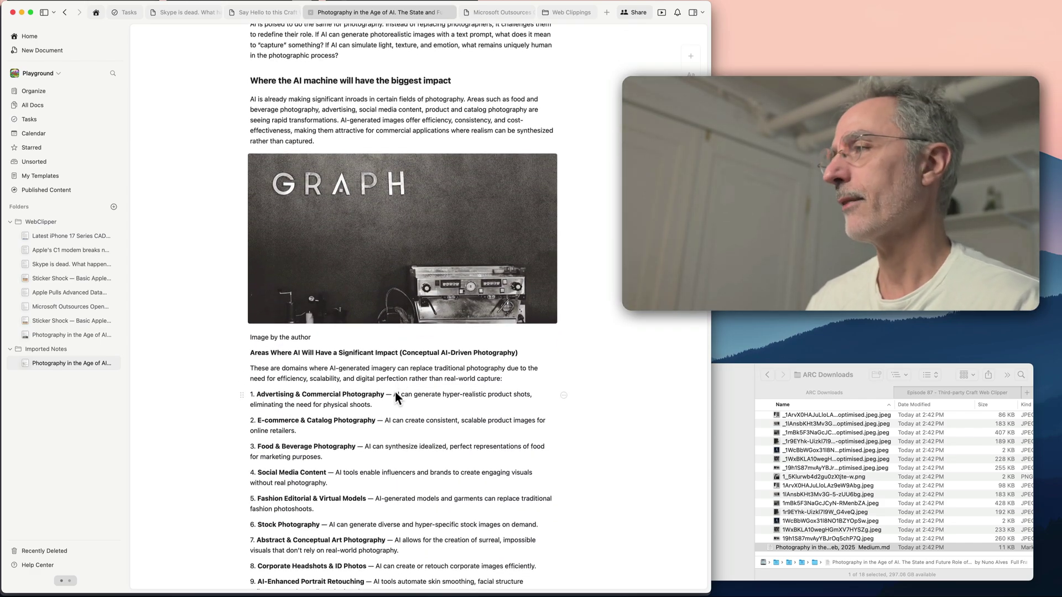
{"action": "scroll", "coordinate": [400, 390], "scroll_direction": "down", "scroll_amount": 8}
{"action": "scroll", "coordinate": [399, 390], "scroll_direction": "down", "scroll_amount": 5}
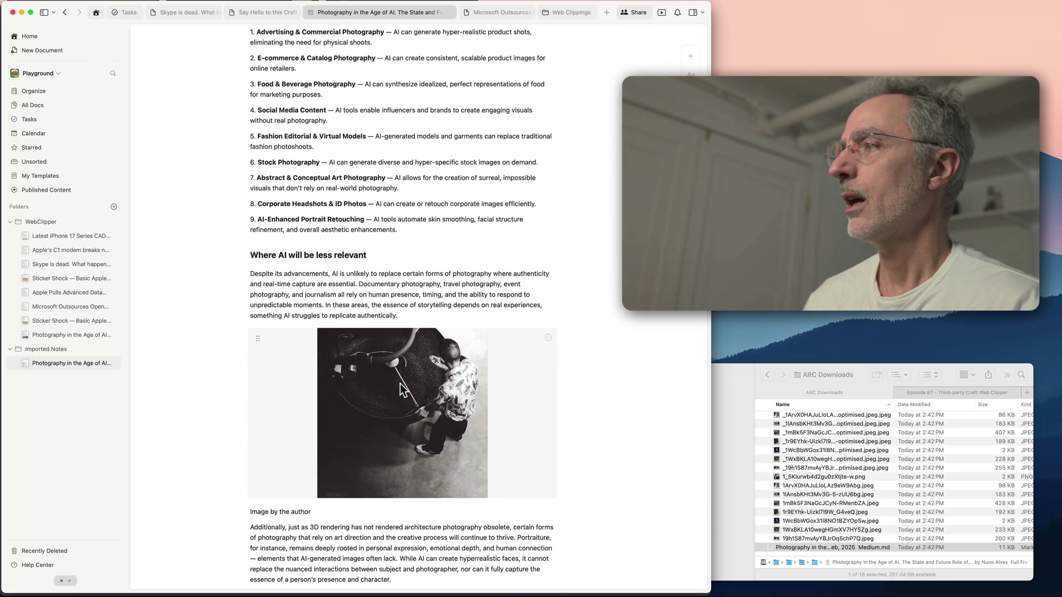
{"action": "scroll", "coordinate": [400, 384], "scroll_direction": "down", "scroll_amount": 5}
{"action": "scroll", "coordinate": [400, 383], "scroll_direction": "up", "scroll_amount": 20}
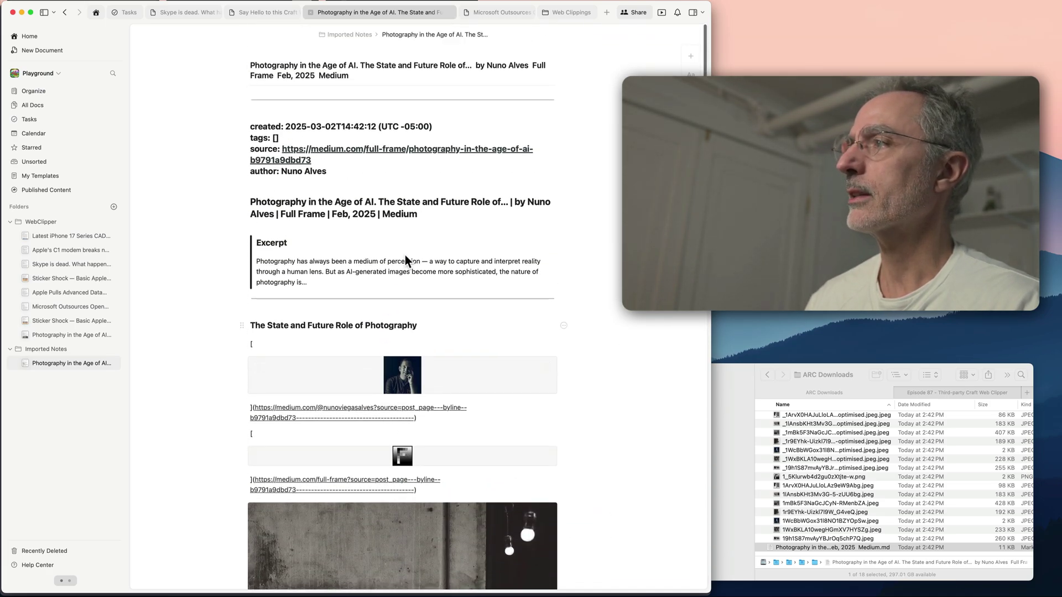
{"action": "left_click", "coordinate": [313, 98]}
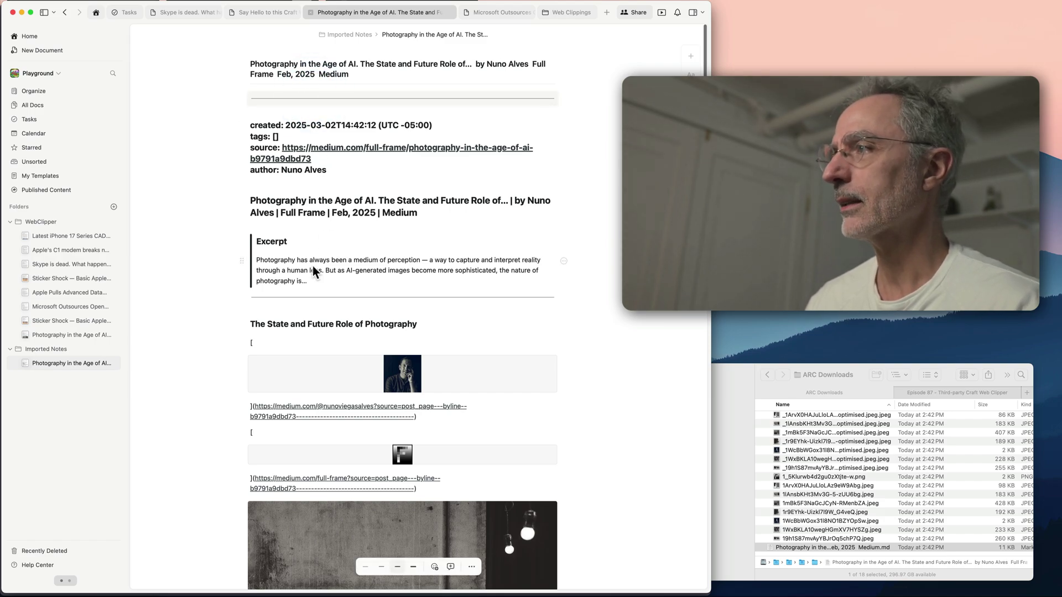
{"action": "scroll", "coordinate": [313, 271], "scroll_direction": "down", "scroll_amount": 3}
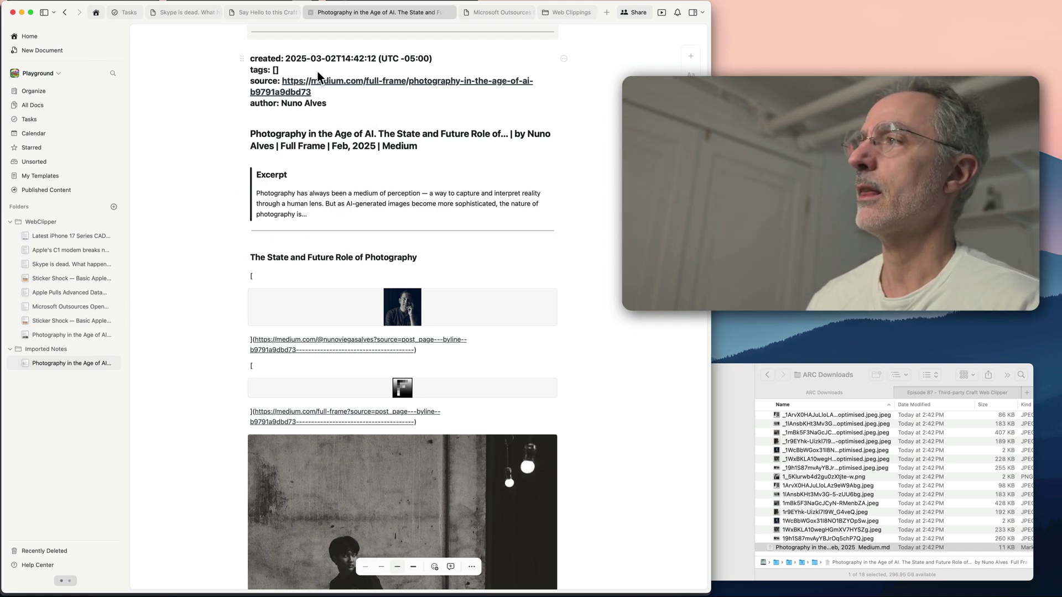
{"action": "scroll", "coordinate": [208, 246], "scroll_direction": "up", "scroll_amount": 3}
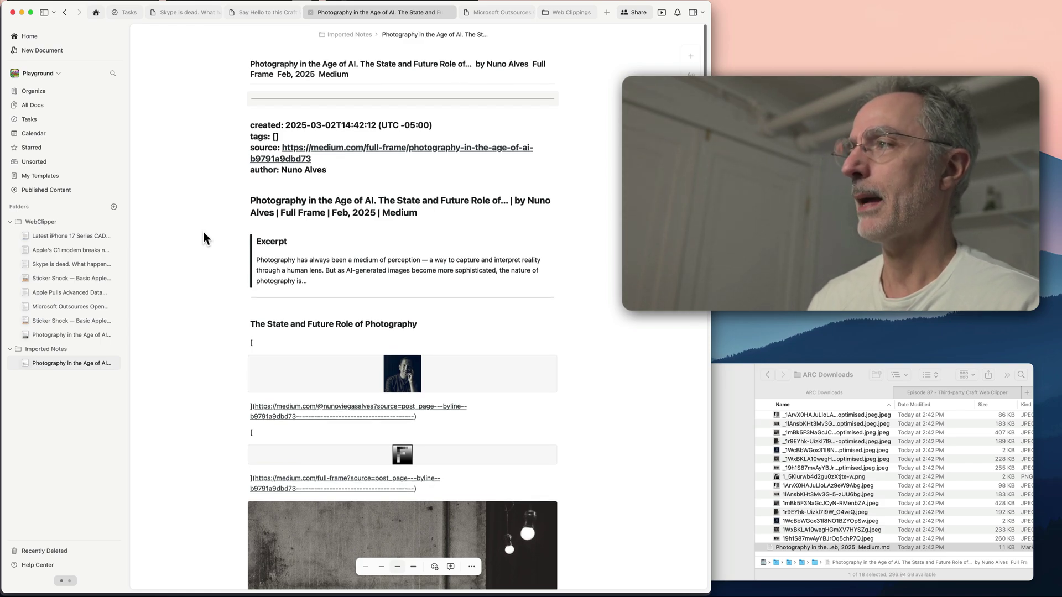
{"action": "scroll", "coordinate": [357, 226], "scroll_direction": "down", "scroll_amount": 7}
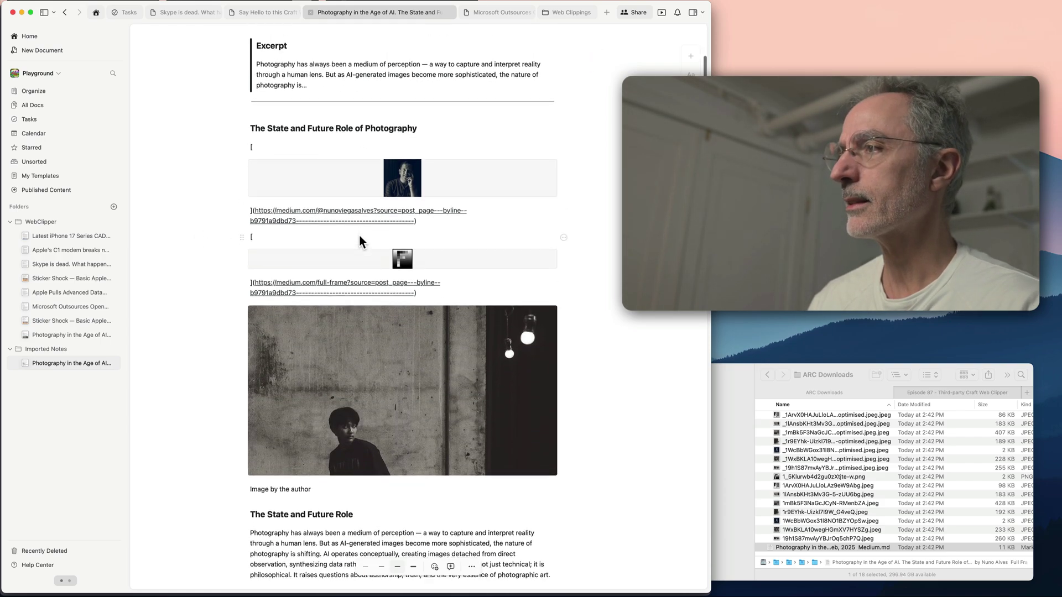
{"action": "scroll", "coordinate": [360, 239], "scroll_direction": "up", "scroll_amount": 7}
{"action": "left_click", "coordinate": [200, 239]}
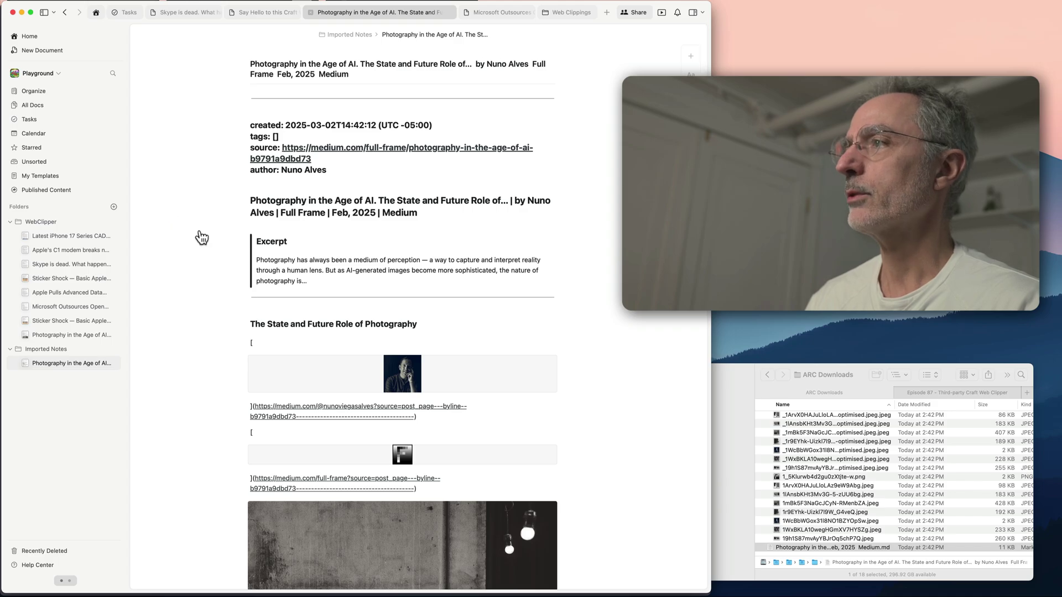
Download the Sticker Shock blog post in Arc as Markdown with images via MarkDownload.
{"action": "key", "text": "super+Tab"}
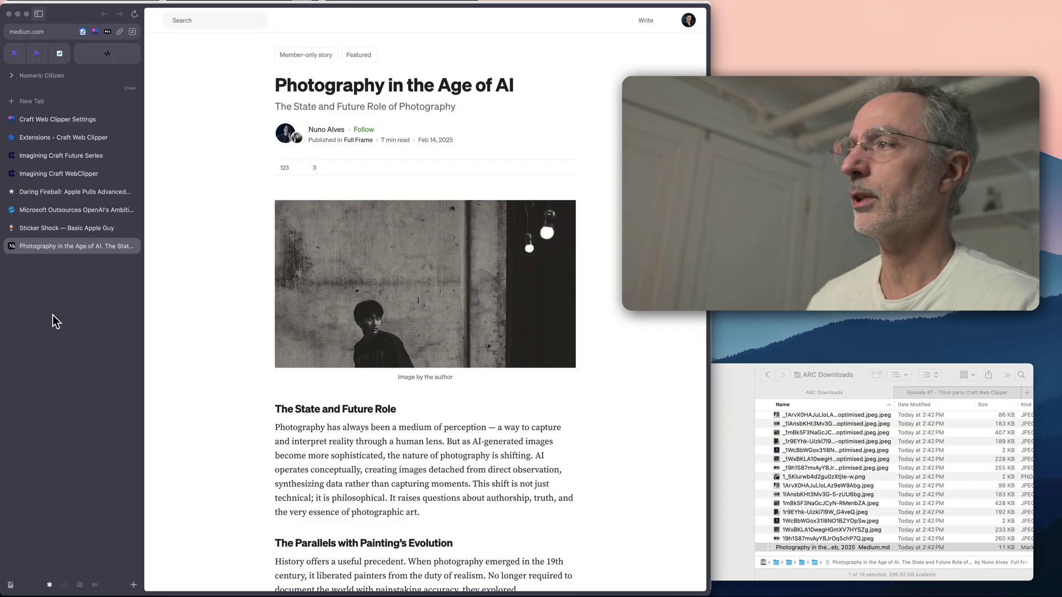
{"action": "left_click", "coordinate": [68, 228]}
{"action": "scroll", "coordinate": [330, 271], "scroll_direction": "up", "scroll_amount": 10}
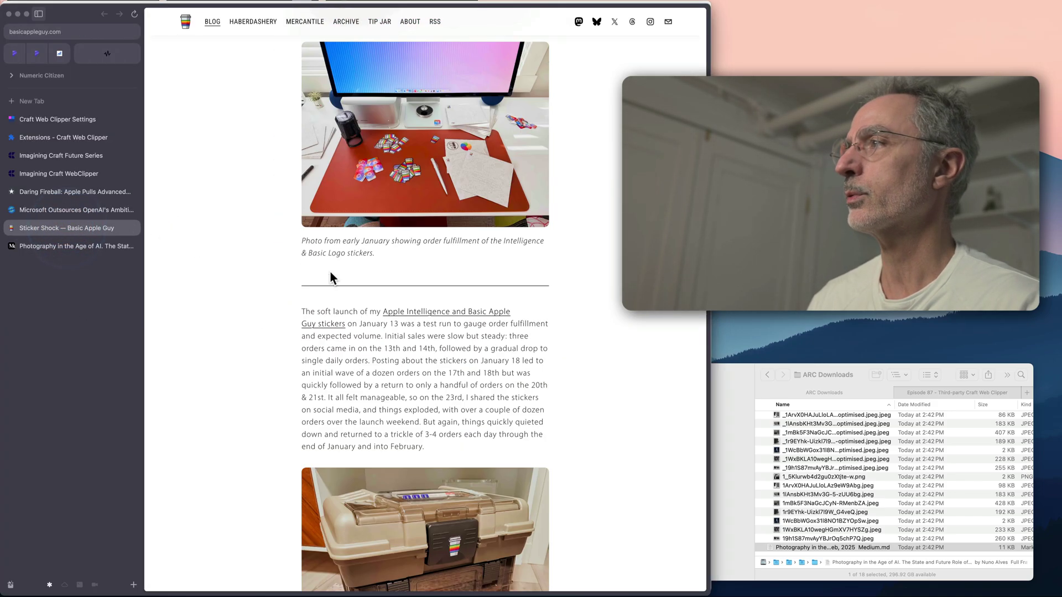
{"action": "scroll", "coordinate": [333, 273], "scroll_direction": "down", "scroll_amount": 3}
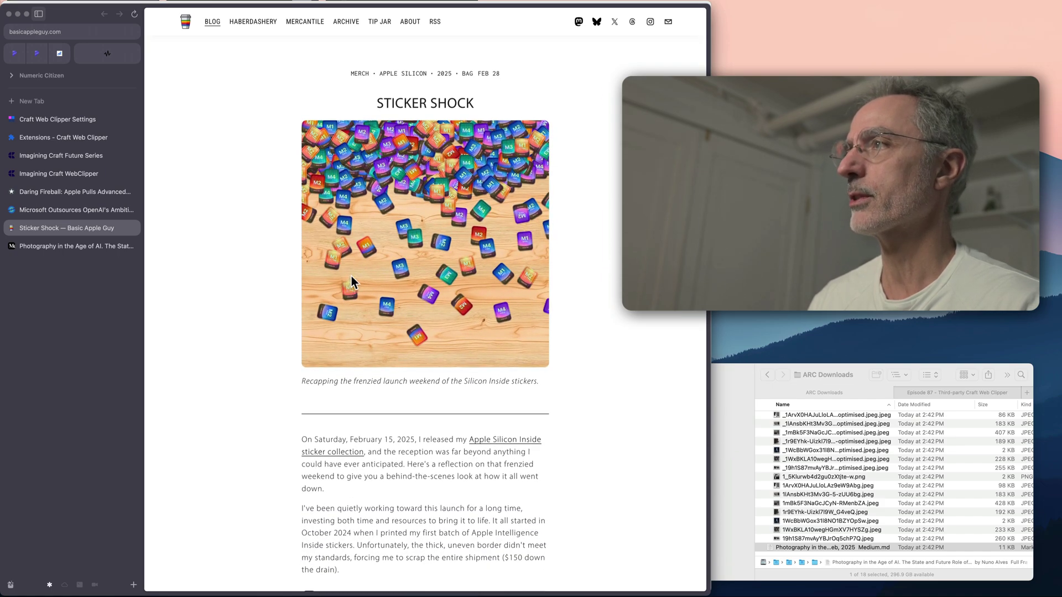
{"action": "left_click", "coordinate": [191, 0]}
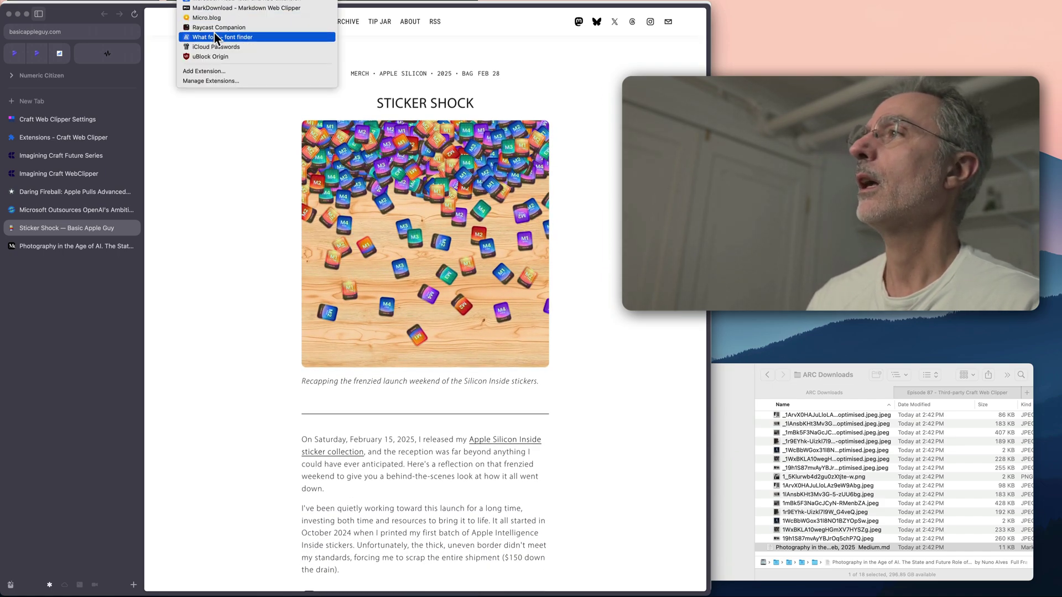
{"action": "left_click", "coordinate": [216, 8]}
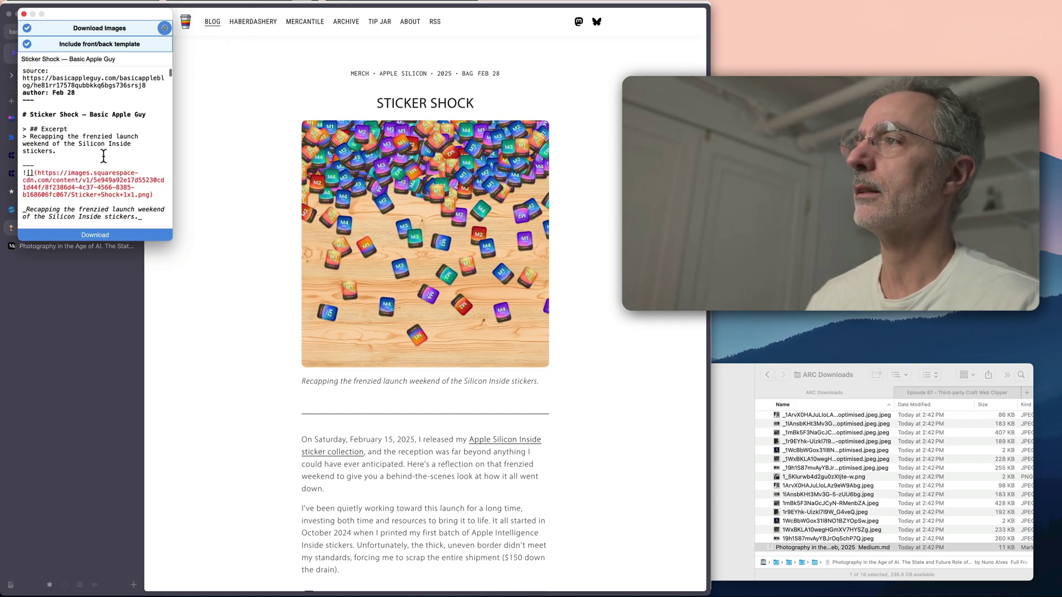
{"action": "scroll", "coordinate": [103, 160], "scroll_direction": "down", "scroll_amount": 10}
{"action": "scroll", "coordinate": [104, 160], "scroll_direction": "down", "scroll_amount": 5}
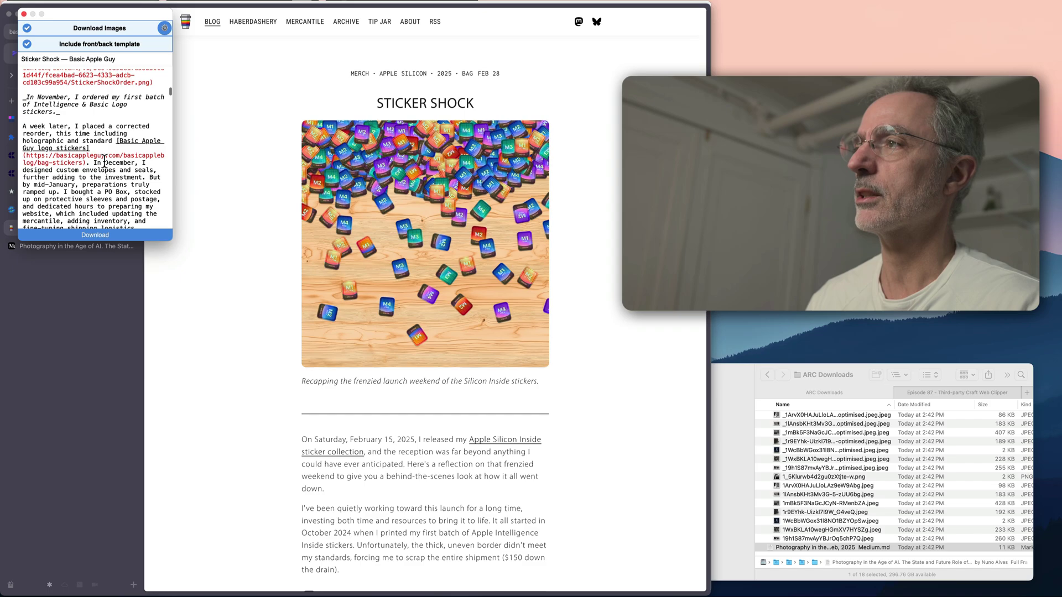
{"action": "left_click", "coordinate": [95, 235]}
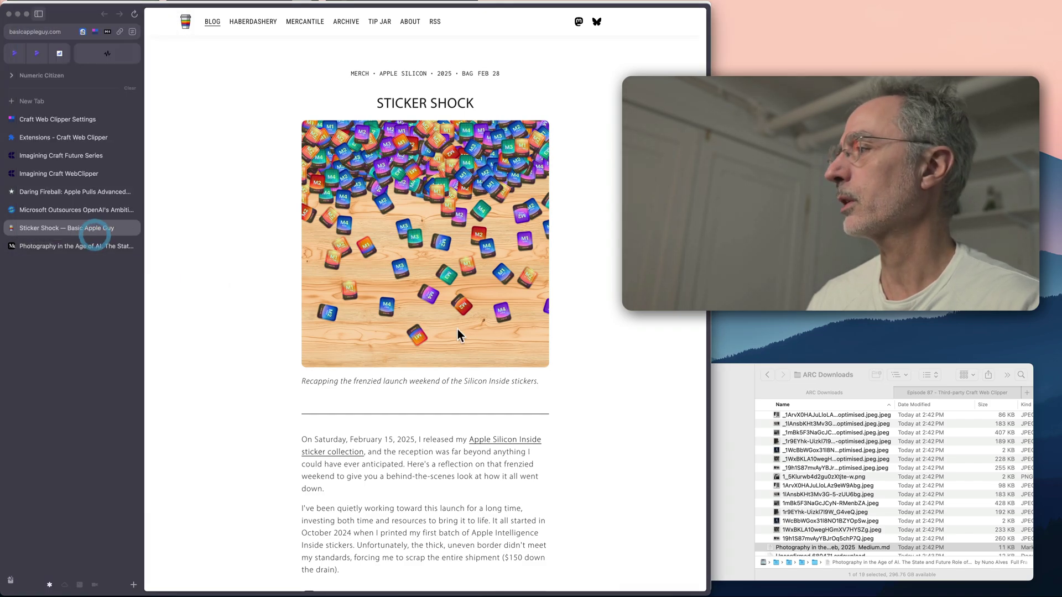
Check the 12 KB Markdown file and images folder in ARC Downloads in Finder.
{"action": "left_click", "coordinate": [819, 393]}
{"action": "scroll", "coordinate": [771, 421], "scroll_direction": "up", "scroll_amount": 3}
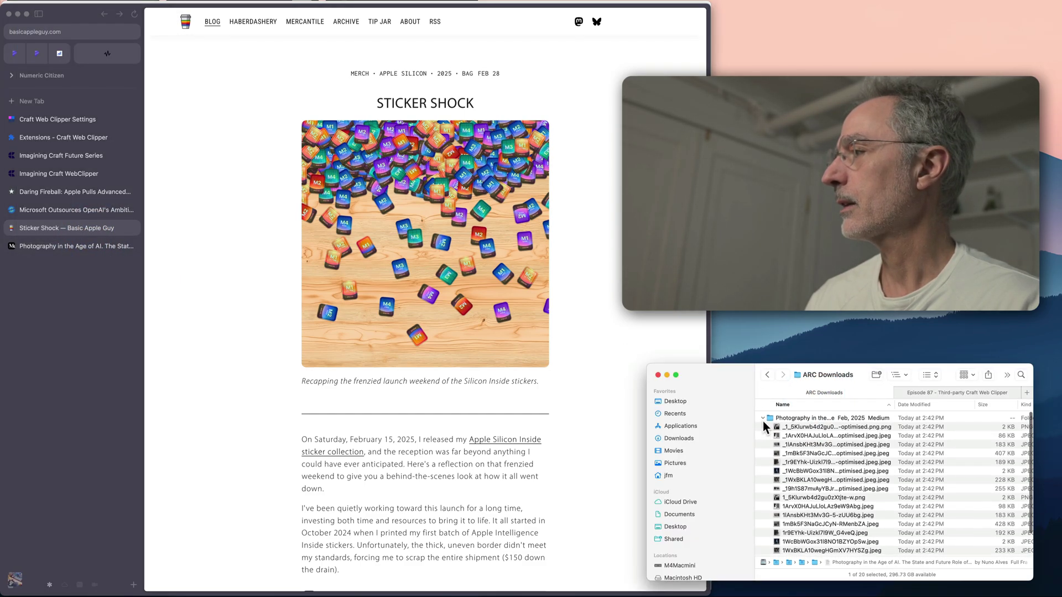
{"action": "left_click", "coordinate": [762, 419]}
{"action": "left_click", "coordinate": [811, 481]}
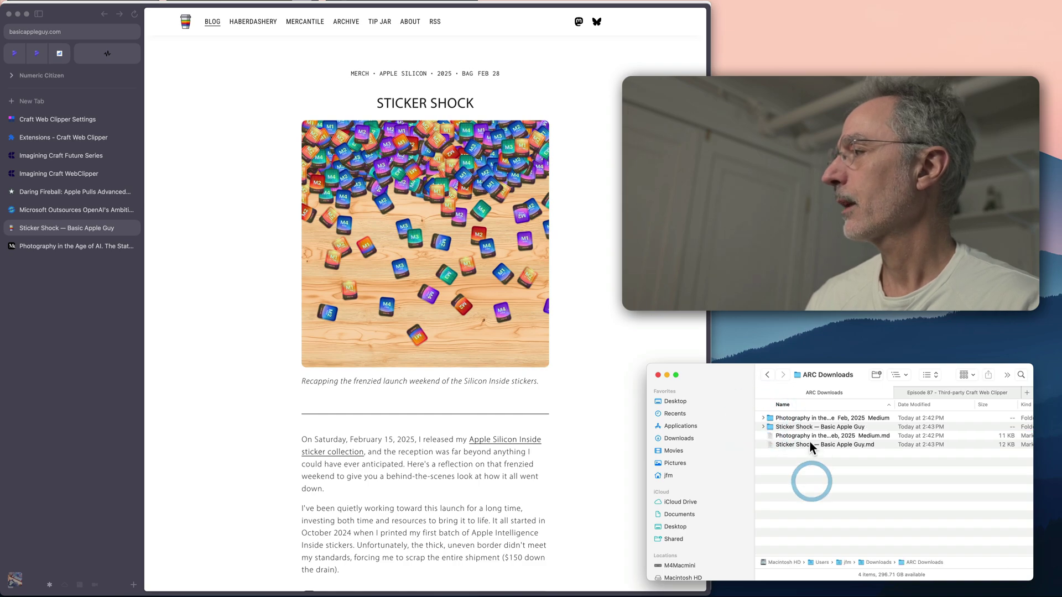
{"action": "left_click", "coordinate": [222, 382]}
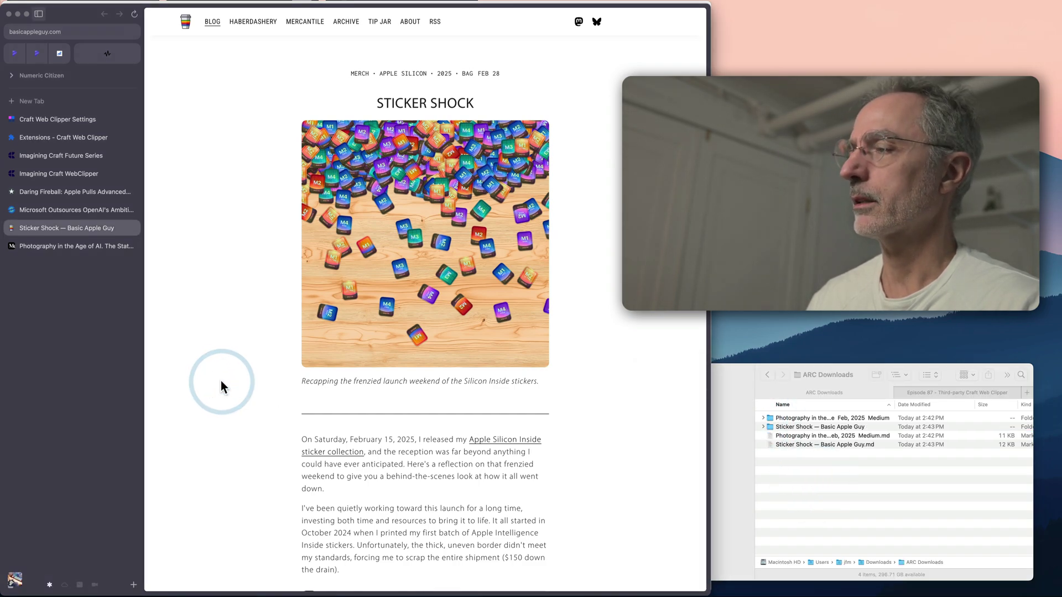
Back in Craft, open the Imported Notes folder in the sidebar.
{"action": "key", "text": "super+Tab"}
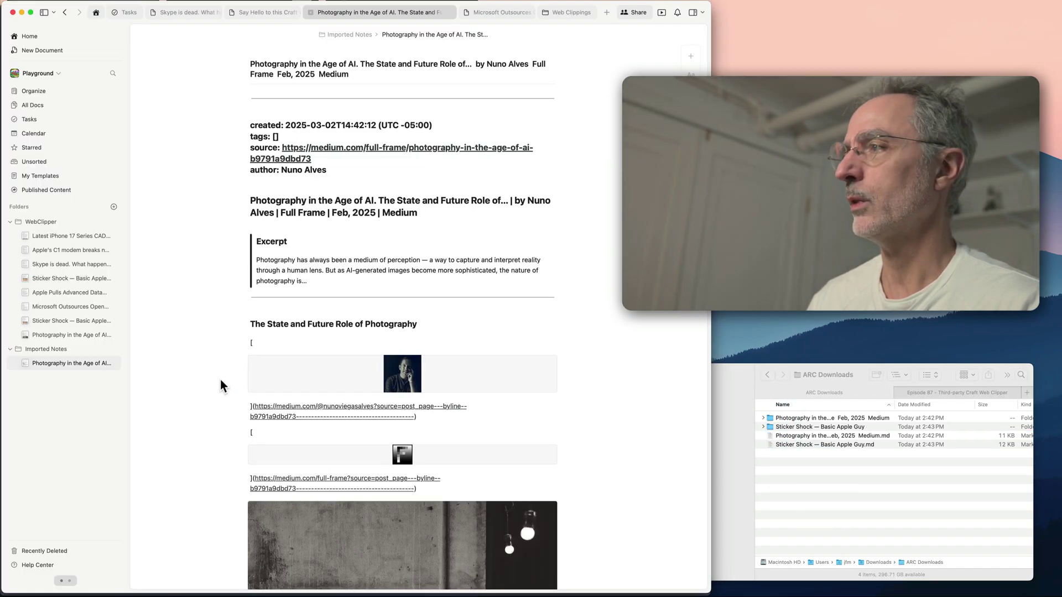
{"action": "left_click", "coordinate": [66, 0]}
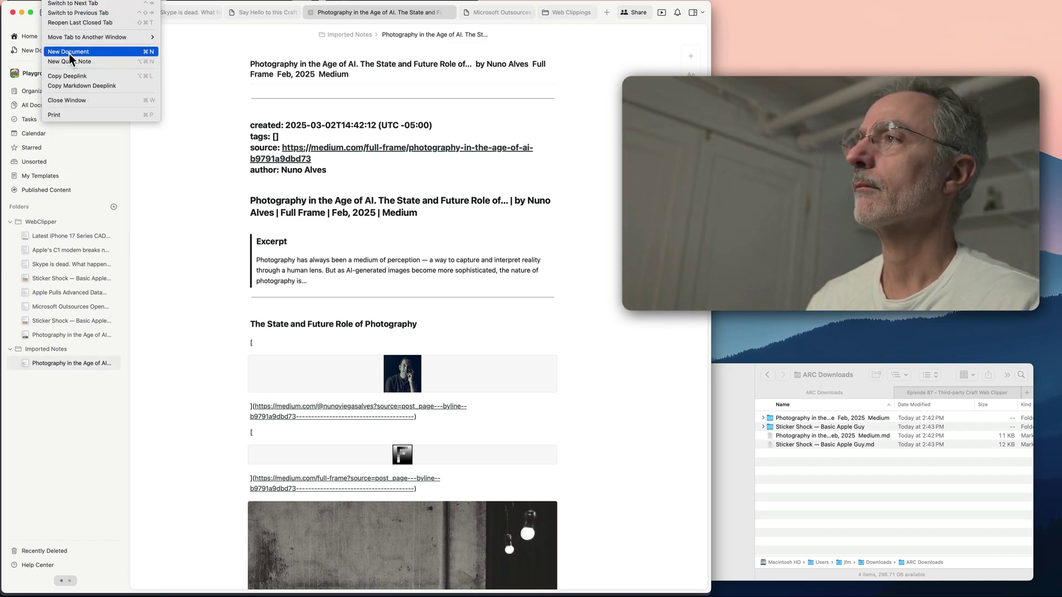
{"action": "left_click", "coordinate": [202, 157]}
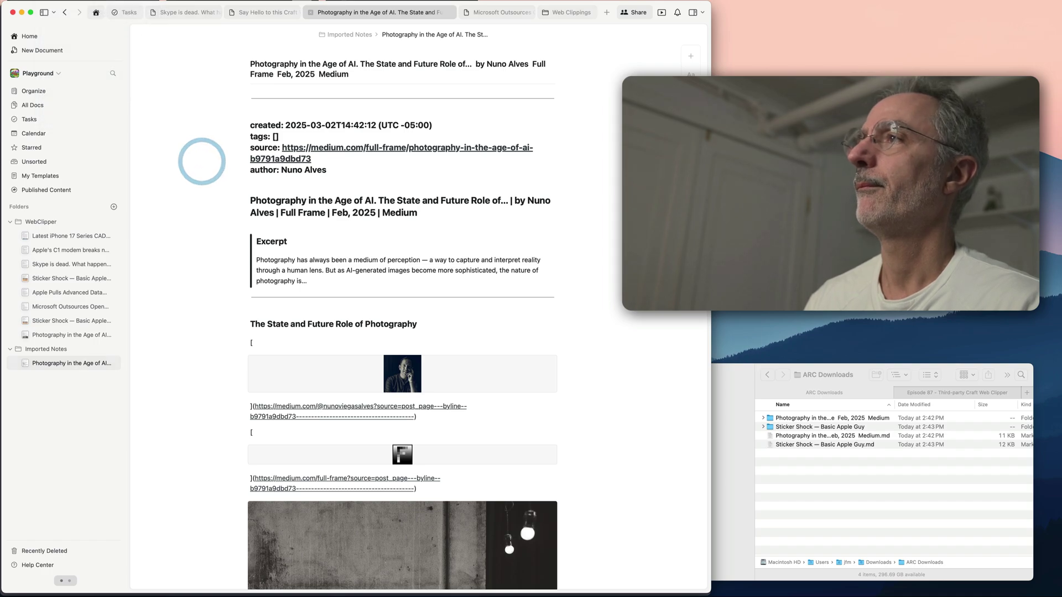
{"action": "left_click", "coordinate": [69, 0]}
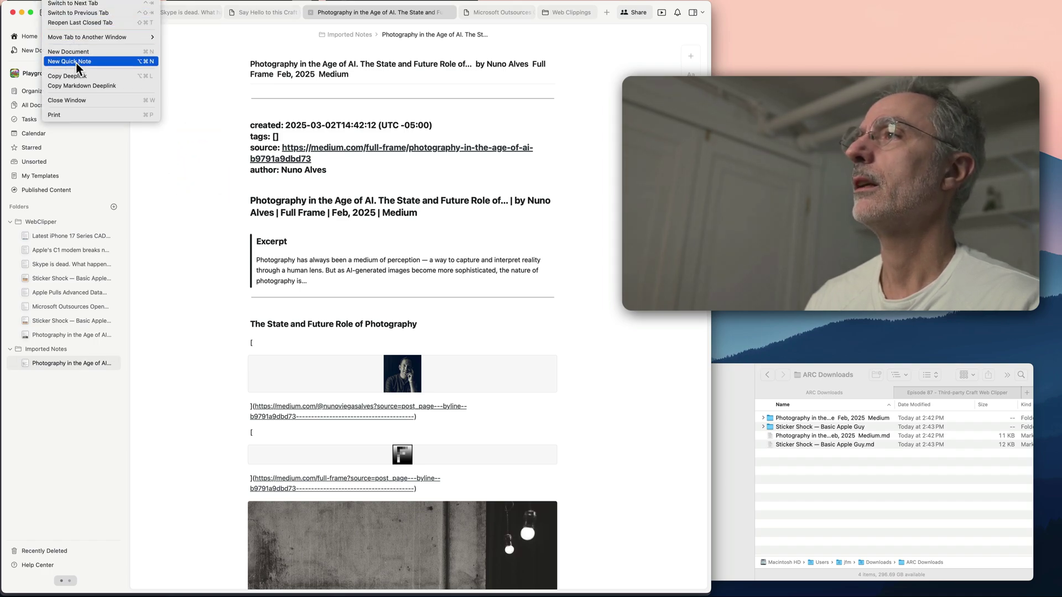
{"action": "left_click", "coordinate": [163, 168]}
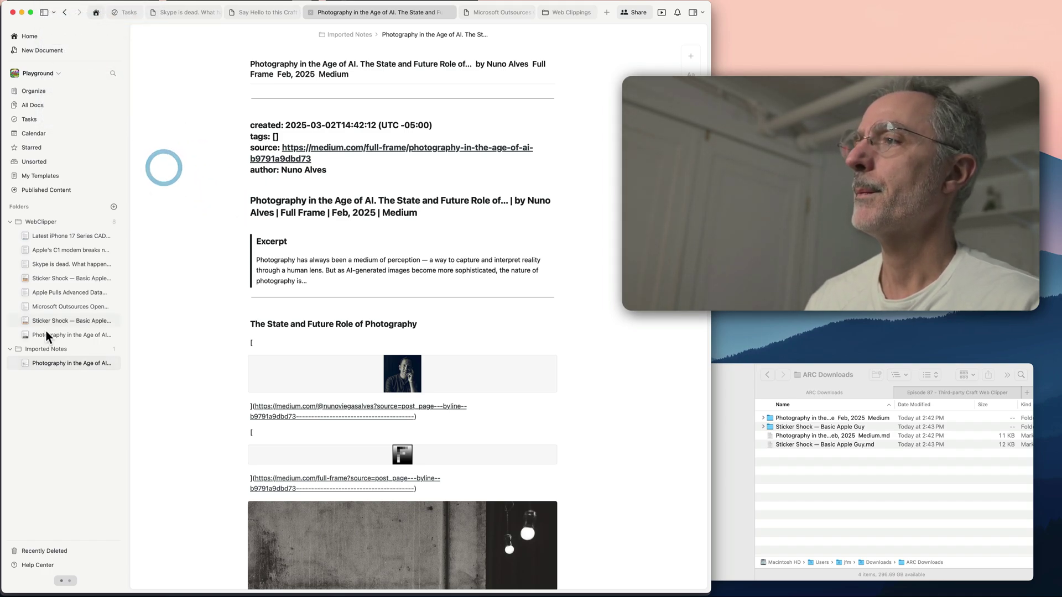
{"action": "left_click", "coordinate": [40, 348]}
Import 'Sticker Shock — Basic Apple Guy.md' into Imported Notes and open the new document.
{"action": "left_click", "coordinate": [69, 0]}
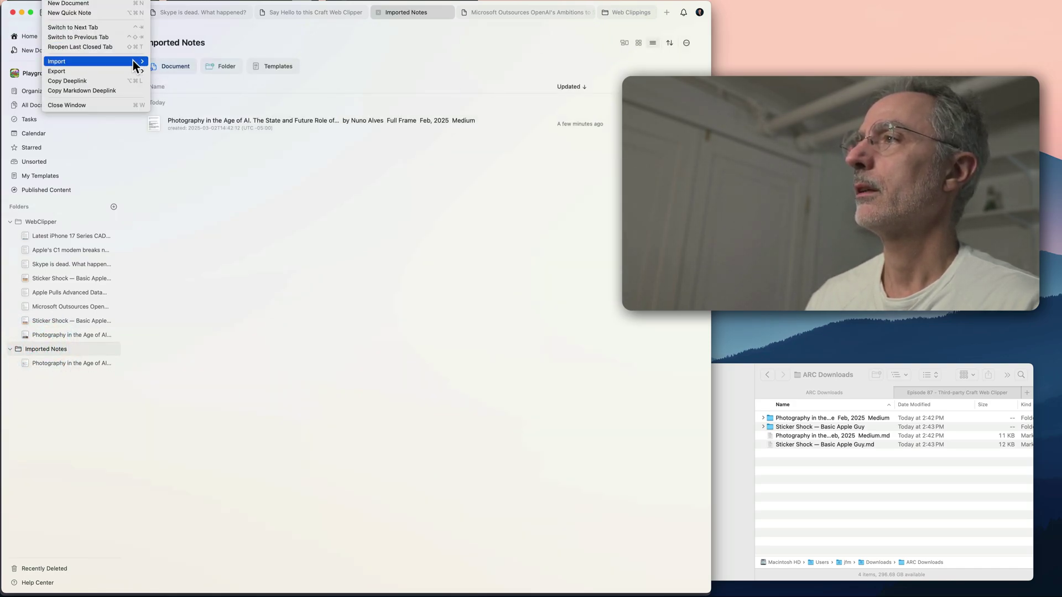
{"action": "mouse_move", "coordinate": [133, 61]}
{"action": "left_click", "coordinate": [166, 61]}
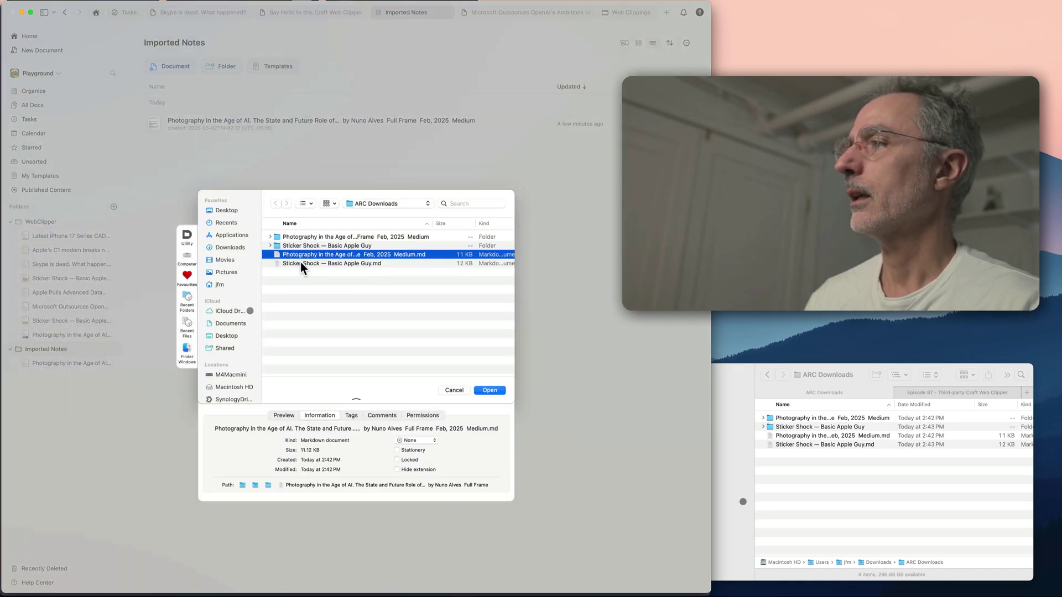
{"action": "double_click", "coordinate": [300, 263]}
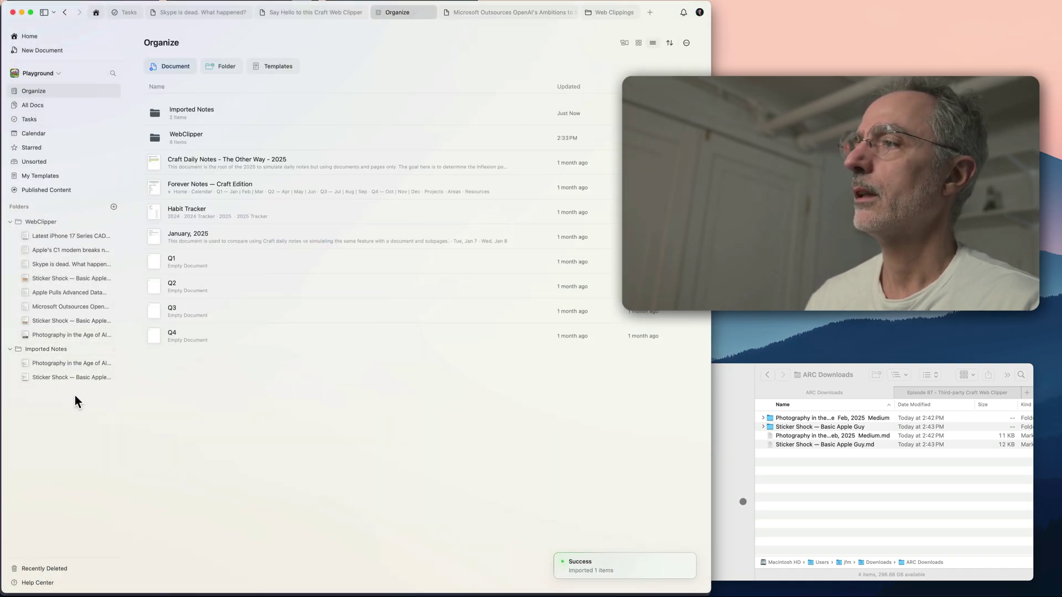
{"action": "left_click", "coordinate": [71, 379]}
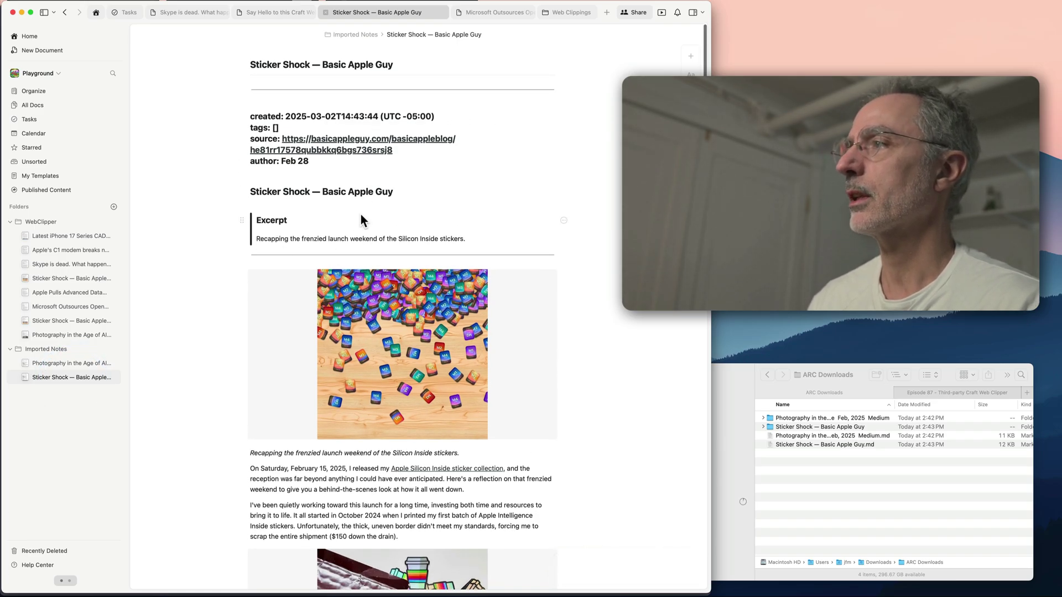
{"action": "scroll", "coordinate": [363, 216], "scroll_direction": "down", "scroll_amount": 10}
{"action": "scroll", "coordinate": [363, 217], "scroll_direction": "down", "scroll_amount": 15}
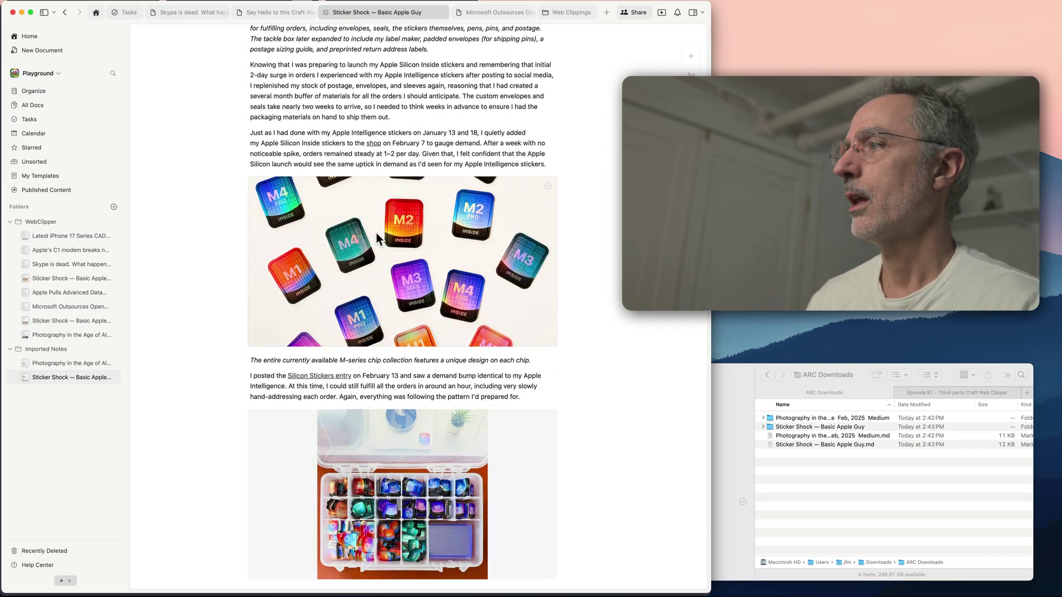
{"action": "left_click", "coordinate": [363, 217]}
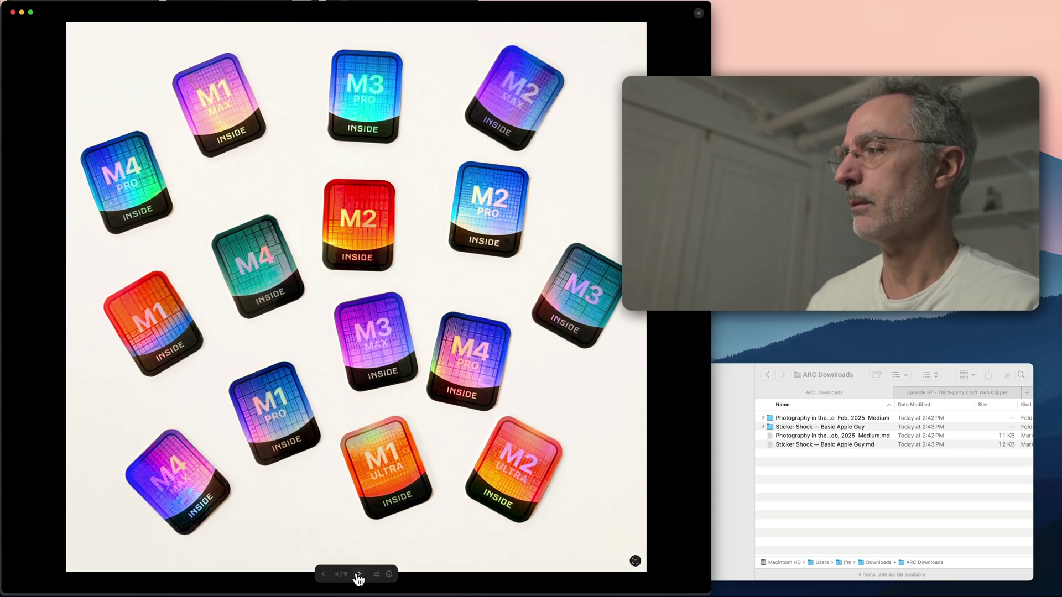
{"action": "left_click", "coordinate": [358, 575]}
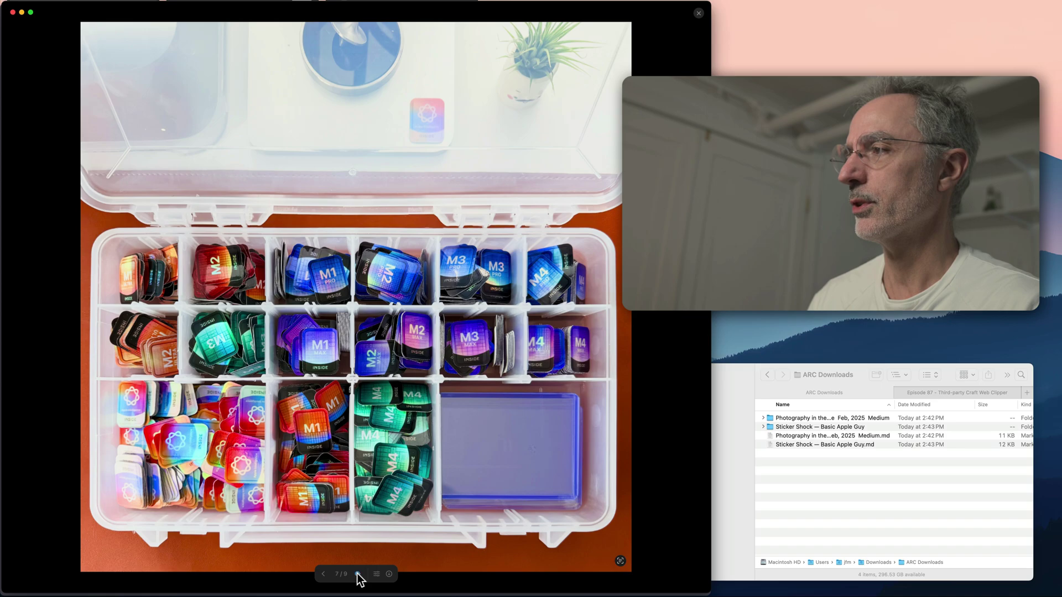
{"action": "left_click", "coordinate": [359, 575]}
{"action": "left_click", "coordinate": [358, 574]}
{"action": "key", "text": "Escape"}
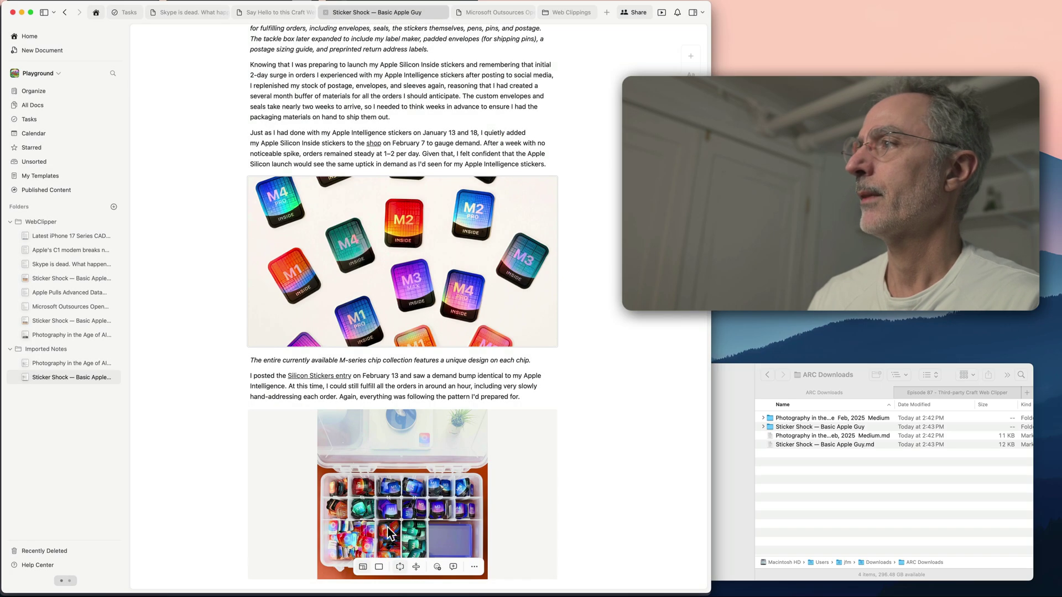
{"action": "scroll", "coordinate": [269, 409], "scroll_direction": "down", "scroll_amount": 4}
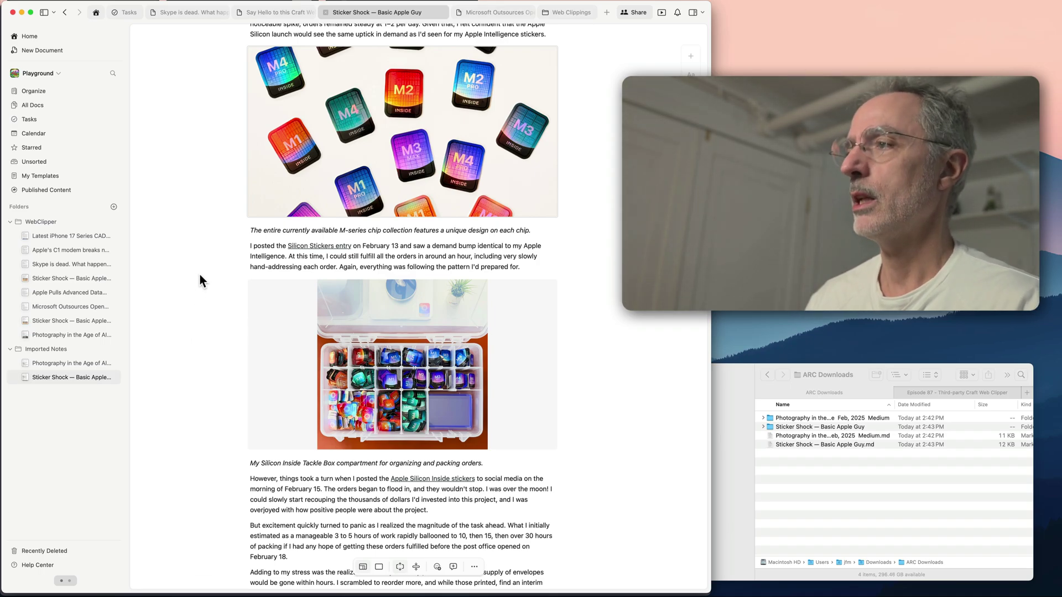
{"action": "scroll", "coordinate": [200, 274], "scroll_direction": "up", "scroll_amount": 15}
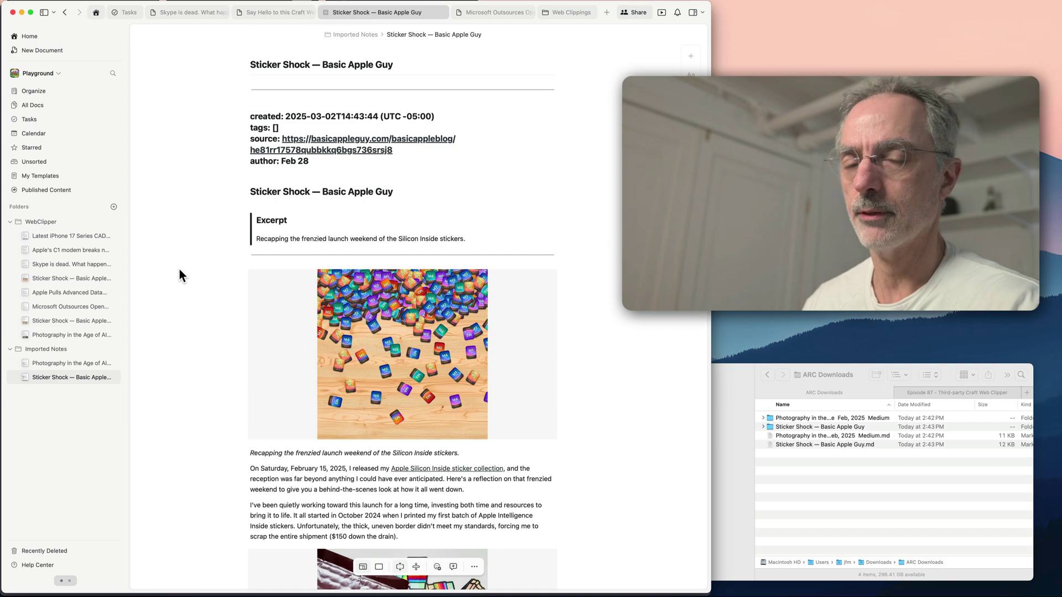
Go back to the clipped Apple Pulls Advanced Data Protection document with Cmd+[.
{"action": "key", "text": "super+bracketleft"}
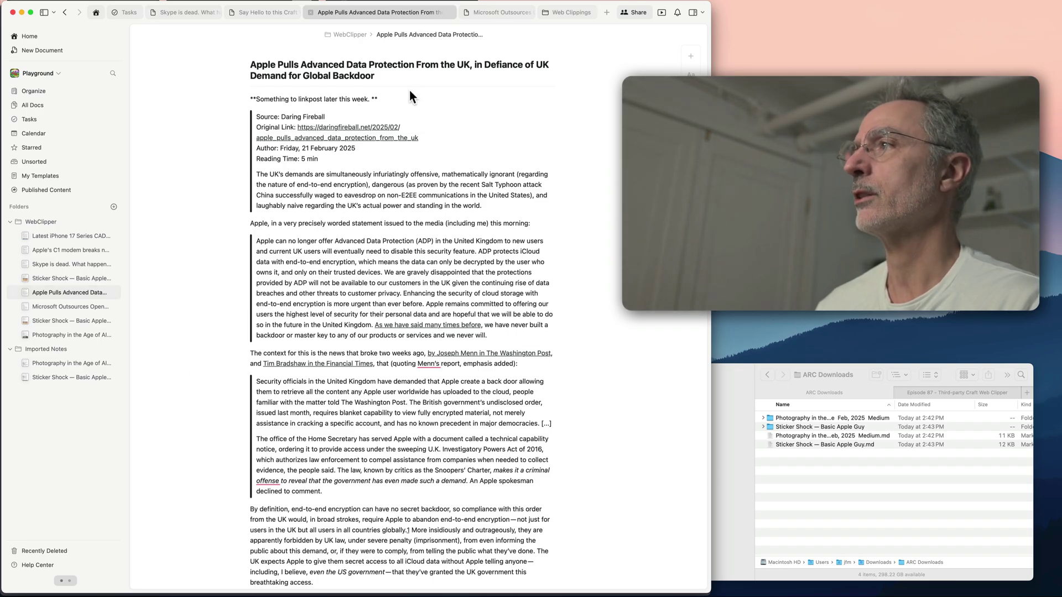
Highlight the Rather than comply paragraph in yellow.
{"action": "scroll", "coordinate": [386, 108], "scroll_direction": "down", "scroll_amount": 6}
{"action": "scroll", "coordinate": [386, 109], "scroll_direction": "down", "scroll_amount": 1}
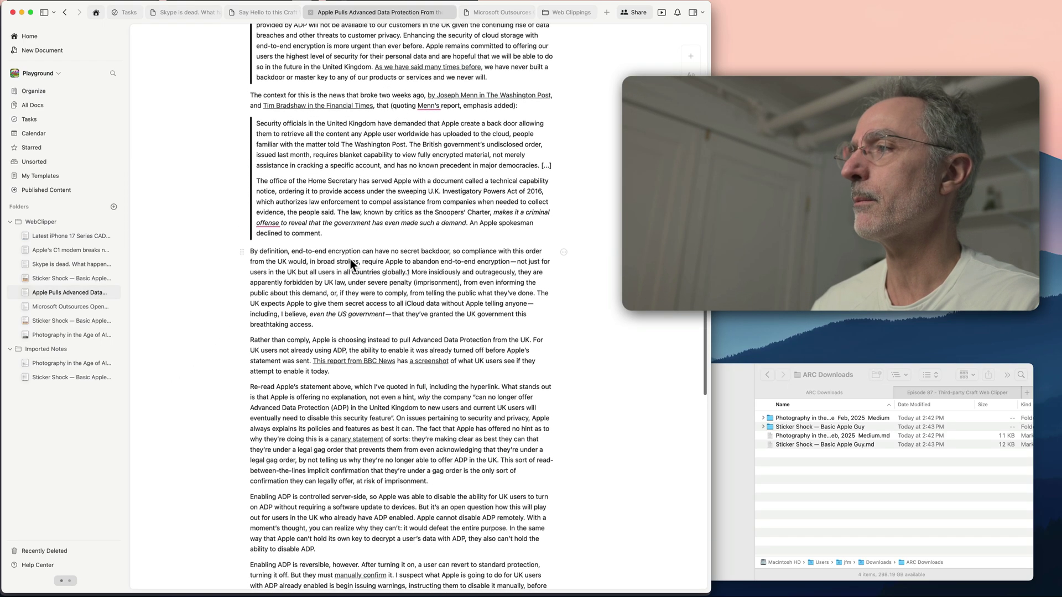
{"action": "left_click", "coordinate": [275, 347]}
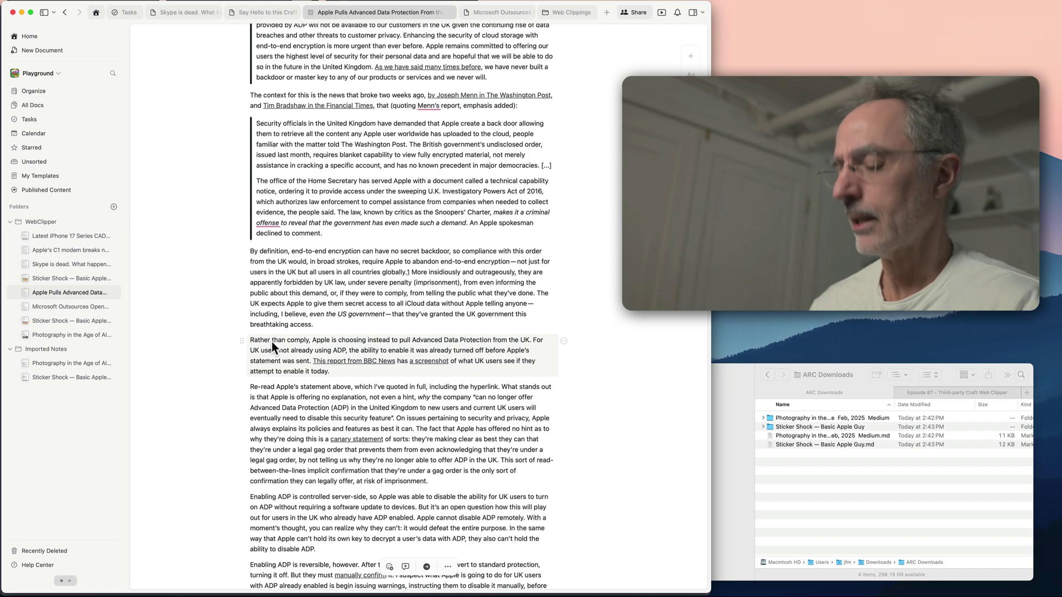
{"action": "key", "text": "super+a"}
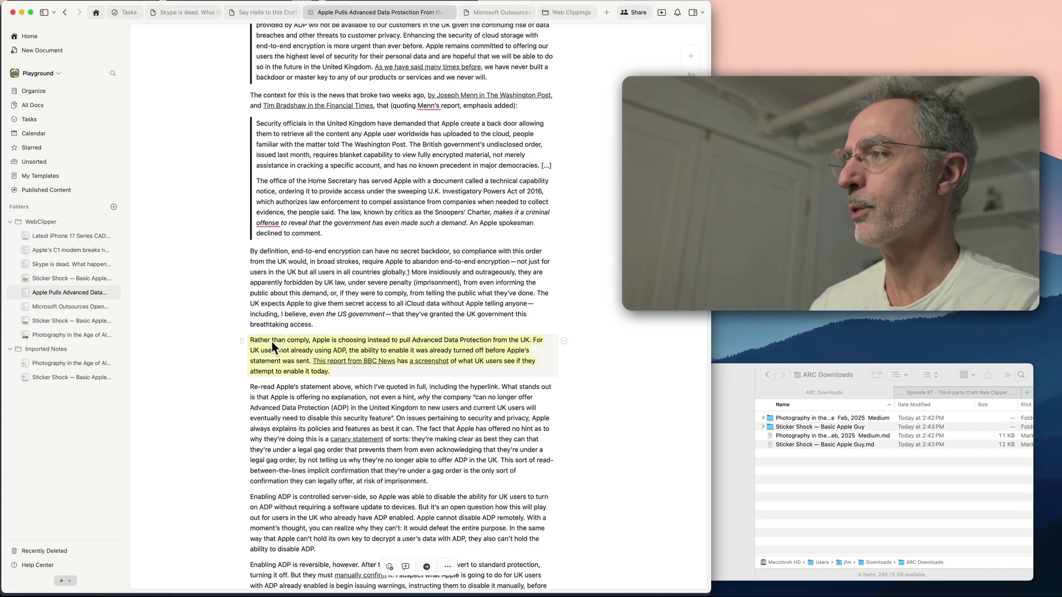
{"action": "left_click", "coordinate": [349, 370]}
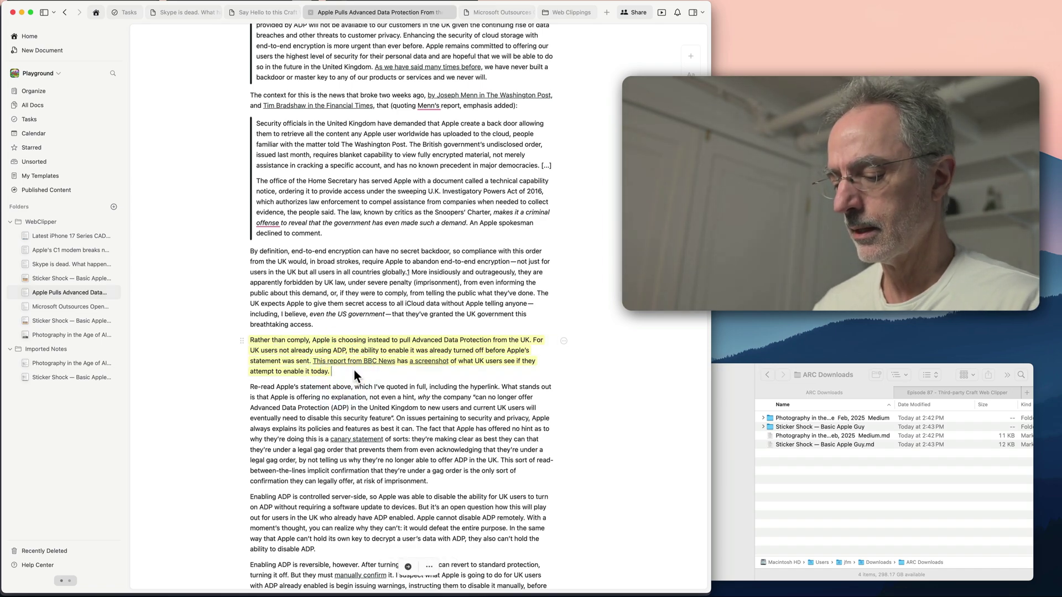
{"action": "type", "text": "@quot"}
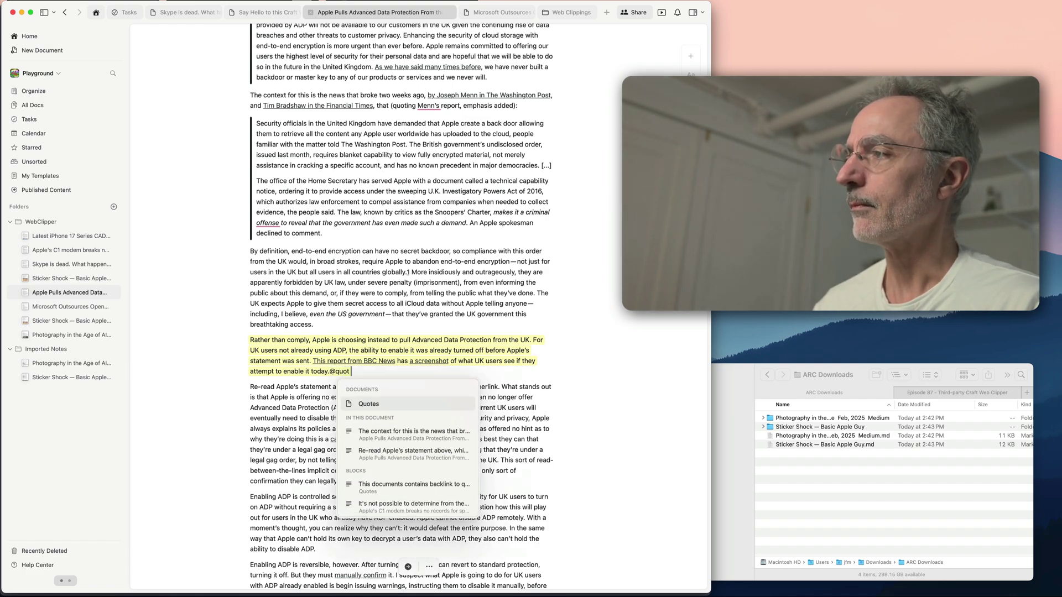
{"action": "key", "text": "Return"}
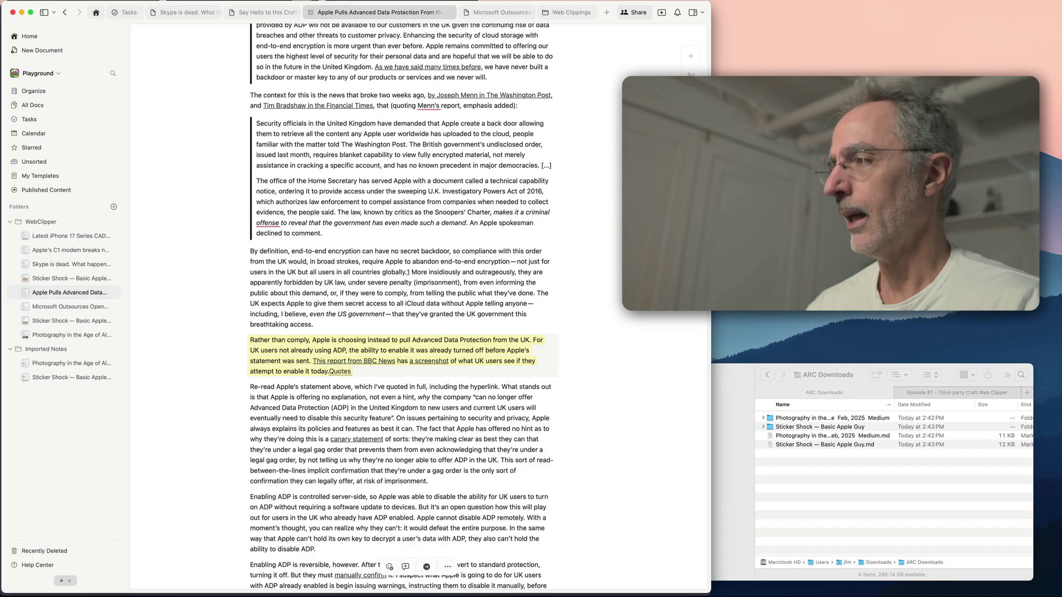
{"action": "left_click", "coordinate": [339, 373]}
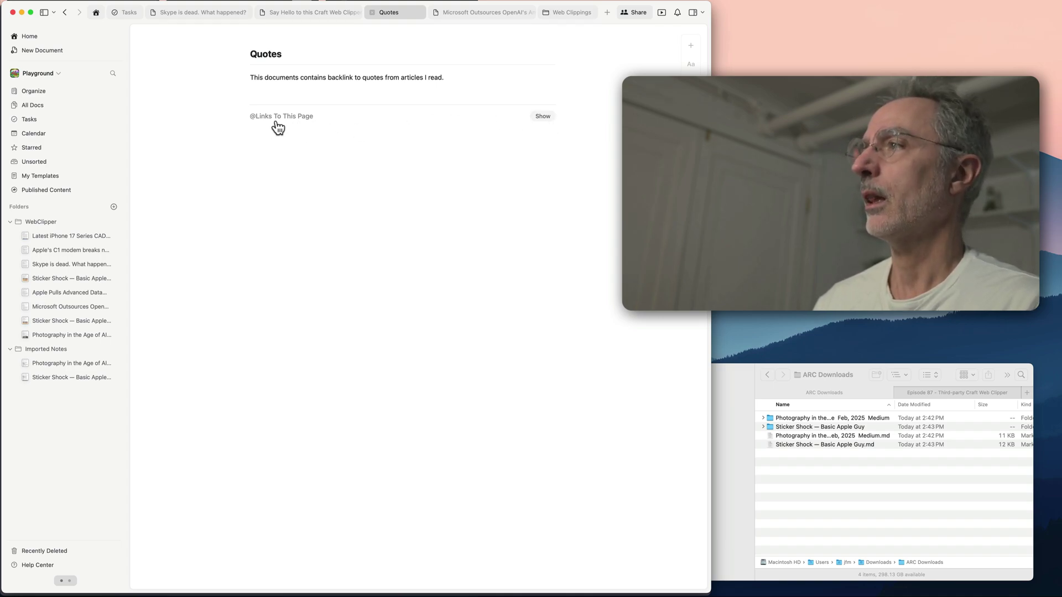
Show the Links To This Page backlinks and expand the Apple Advanced Data Protection entry.
{"action": "left_click", "coordinate": [542, 117]}
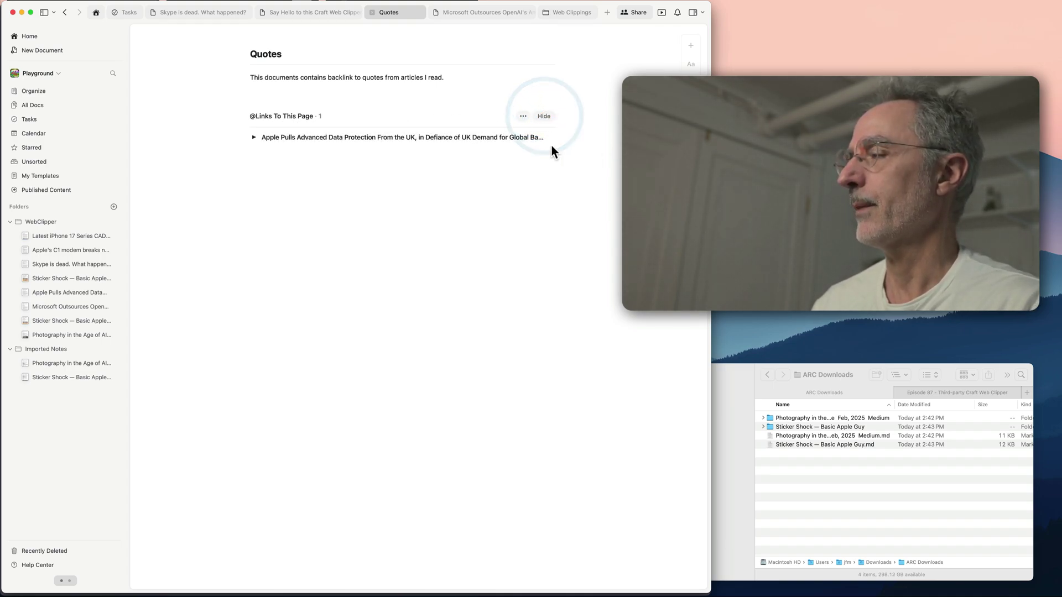
{"action": "left_click", "coordinate": [254, 137]}
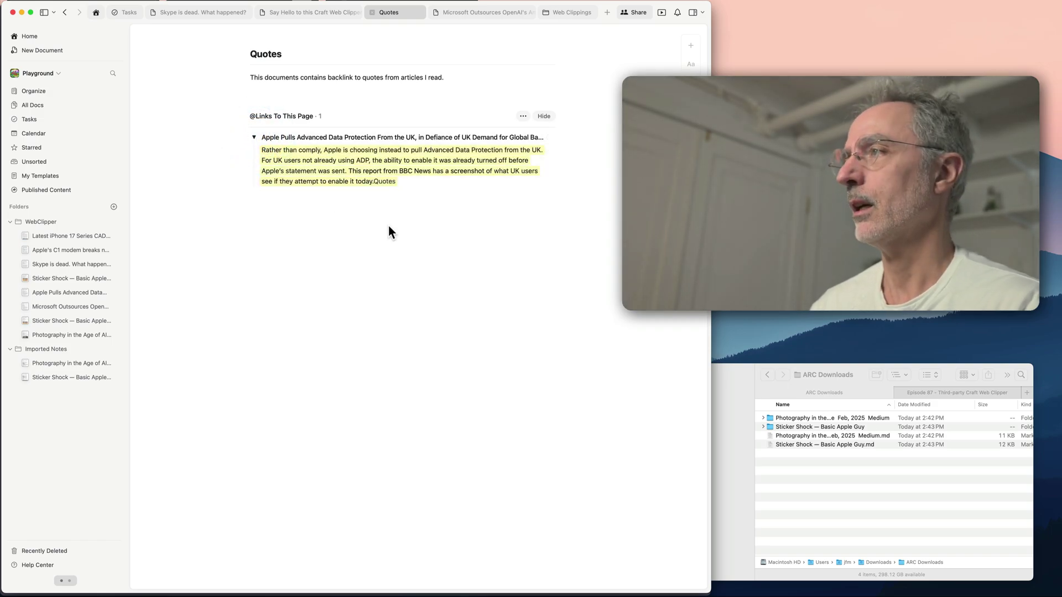
In the Apple article, highlight the Enabling ADP is reversible paragraph and link it to Quotes.
{"action": "left_click", "coordinate": [369, 139]}
{"action": "left_click", "coordinate": [367, 136]}
{"action": "left_click", "coordinate": [275, 321]}
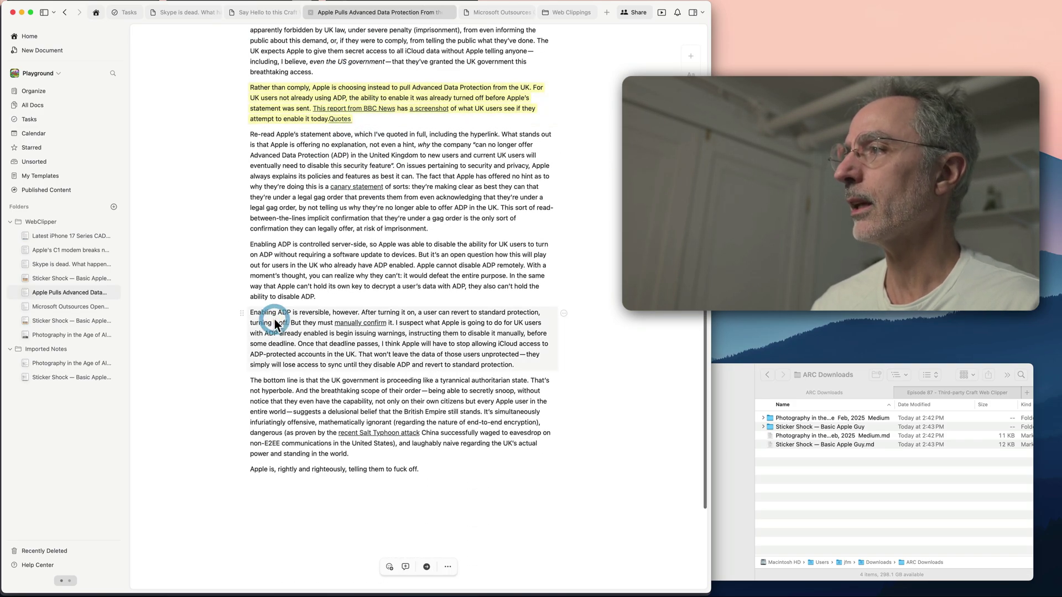
{"action": "left_click", "coordinate": [531, 366]}
{"action": "type", "text": "@quote"}
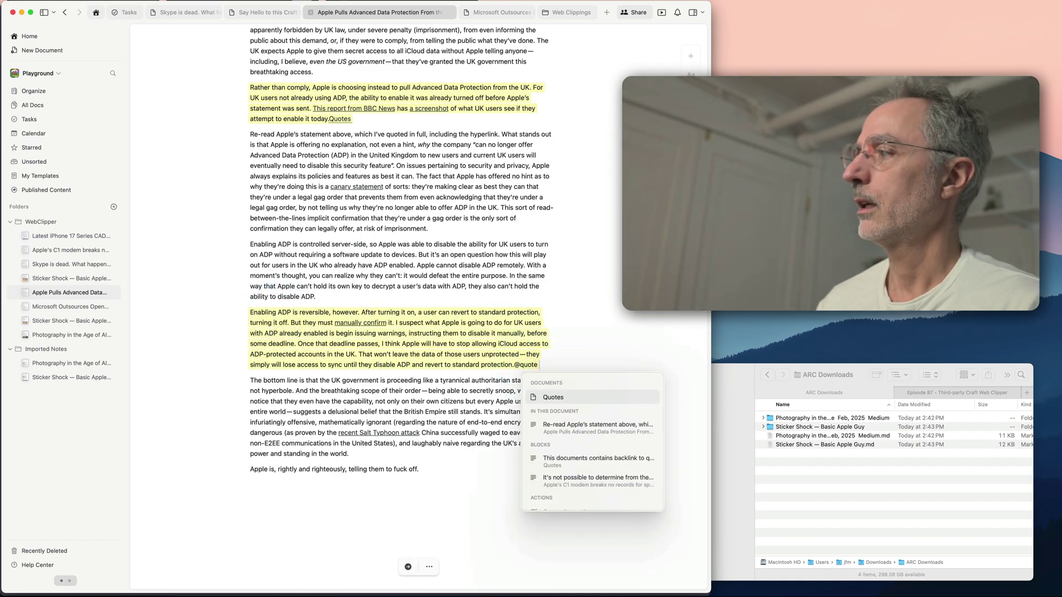
{"action": "key", "text": "Return"}
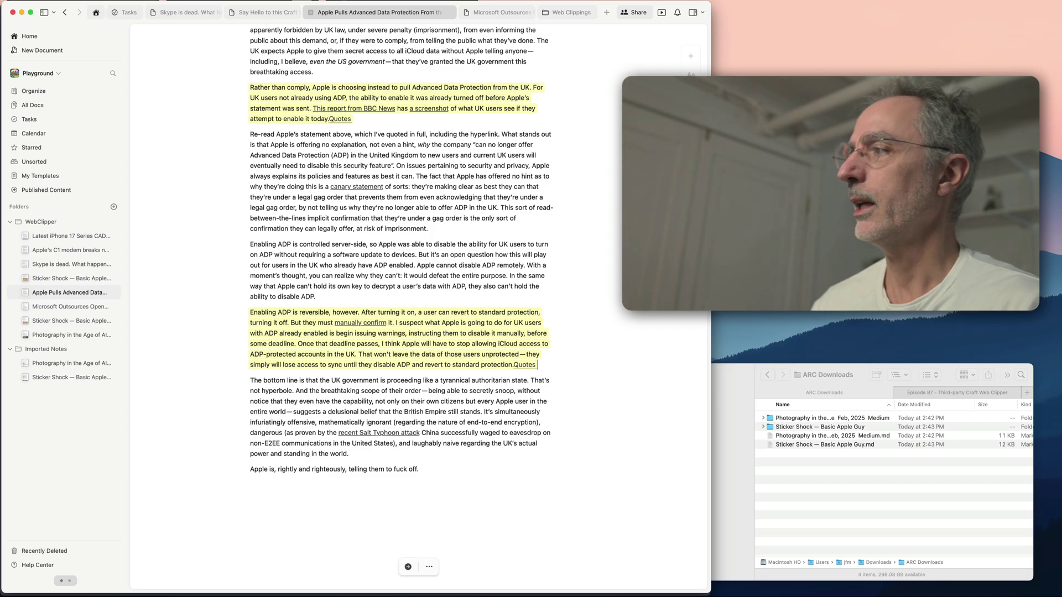
Reopen the Quotes document from the Starred documents list.
{"action": "key", "text": "Escape"}
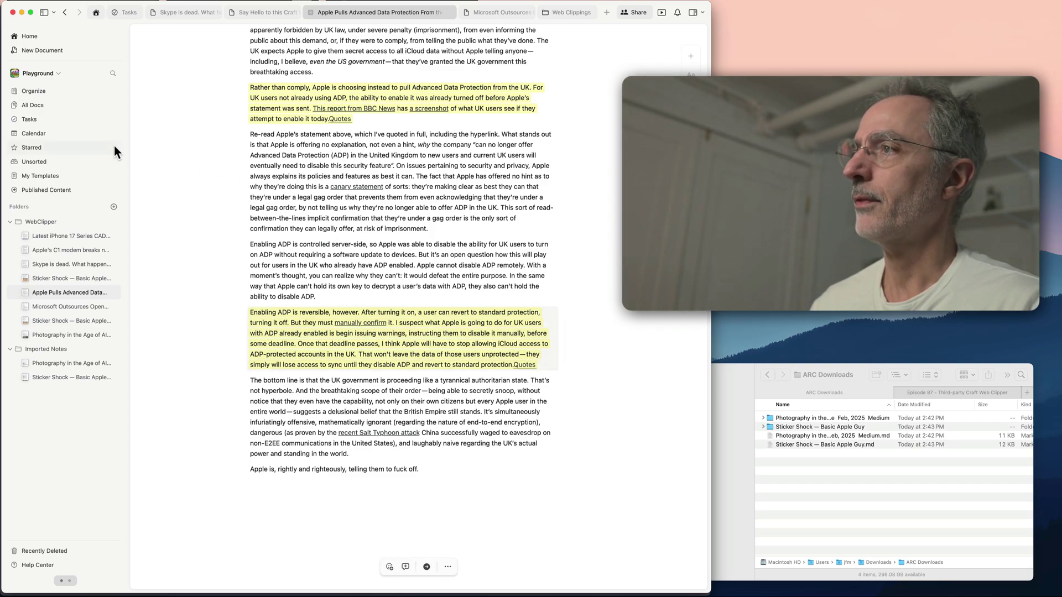
{"action": "left_click", "coordinate": [22, 147]}
{"action": "left_click", "coordinate": [188, 138]}
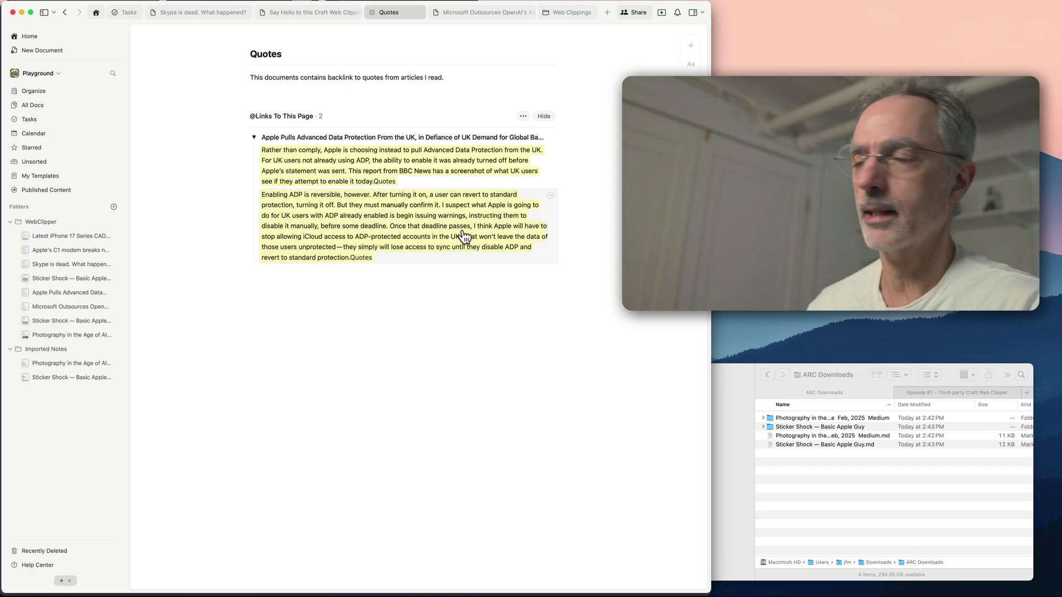
Jump from the Quotes backlink to the Enabling ADP is reversible paragraph in the article.
{"action": "left_click", "coordinate": [463, 235]}
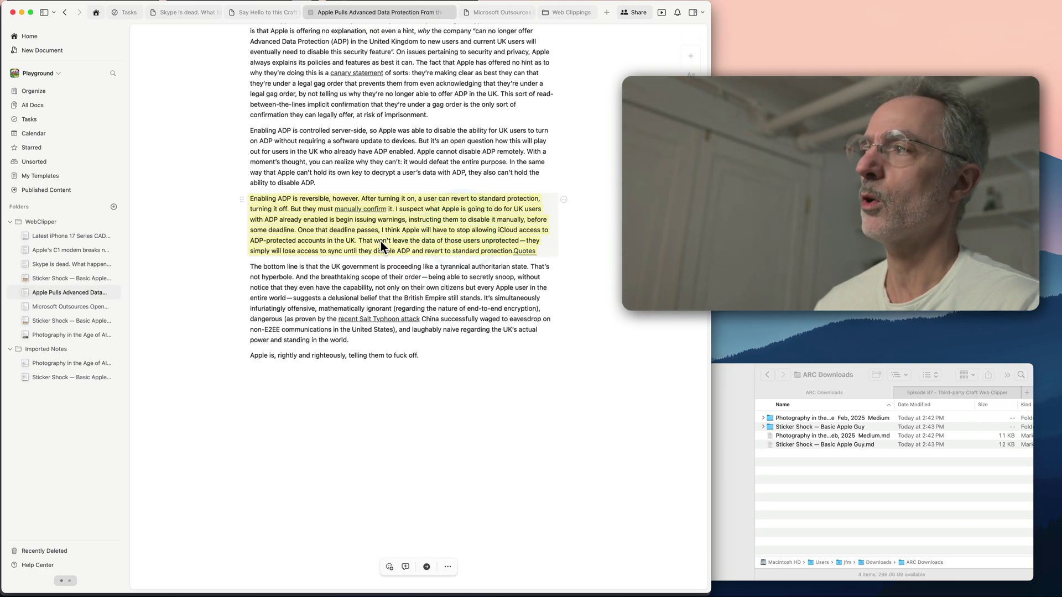